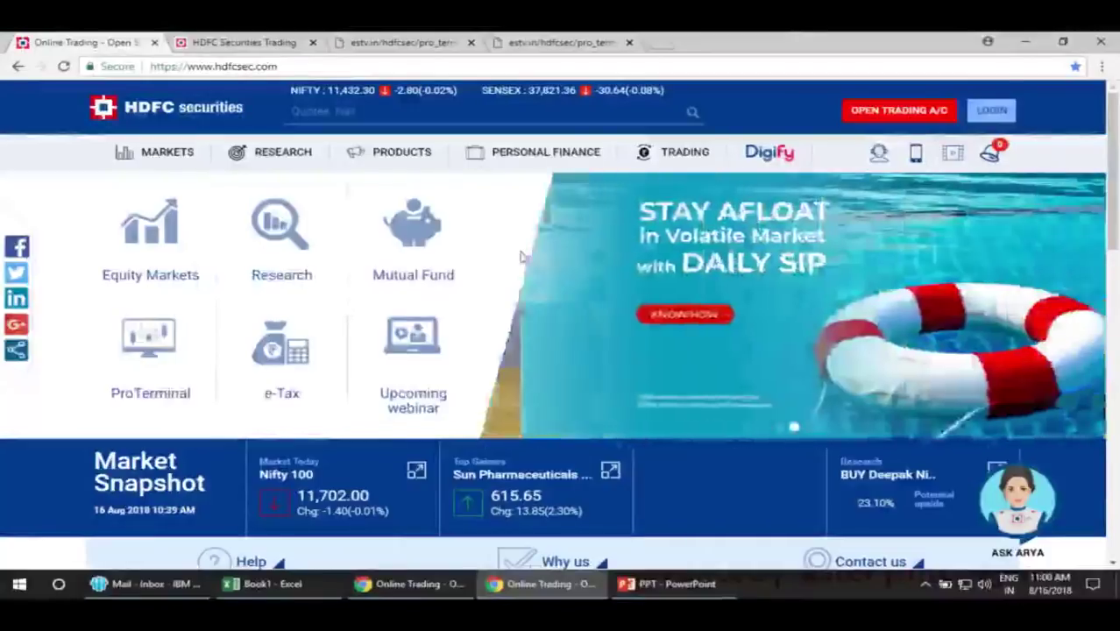
Step: Open the ProTerminal product page on the HDFC securities site and check the user ID field of its online subscription form
{"action": "left_click", "coordinate": [405, 158]}
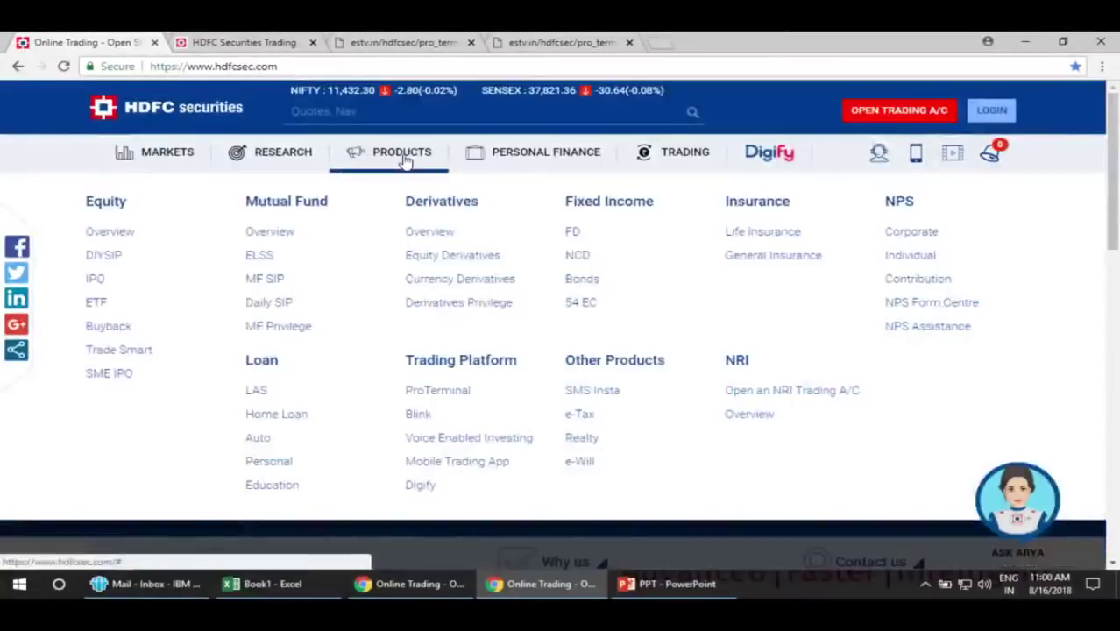
{"action": "left_click", "coordinate": [449, 396]}
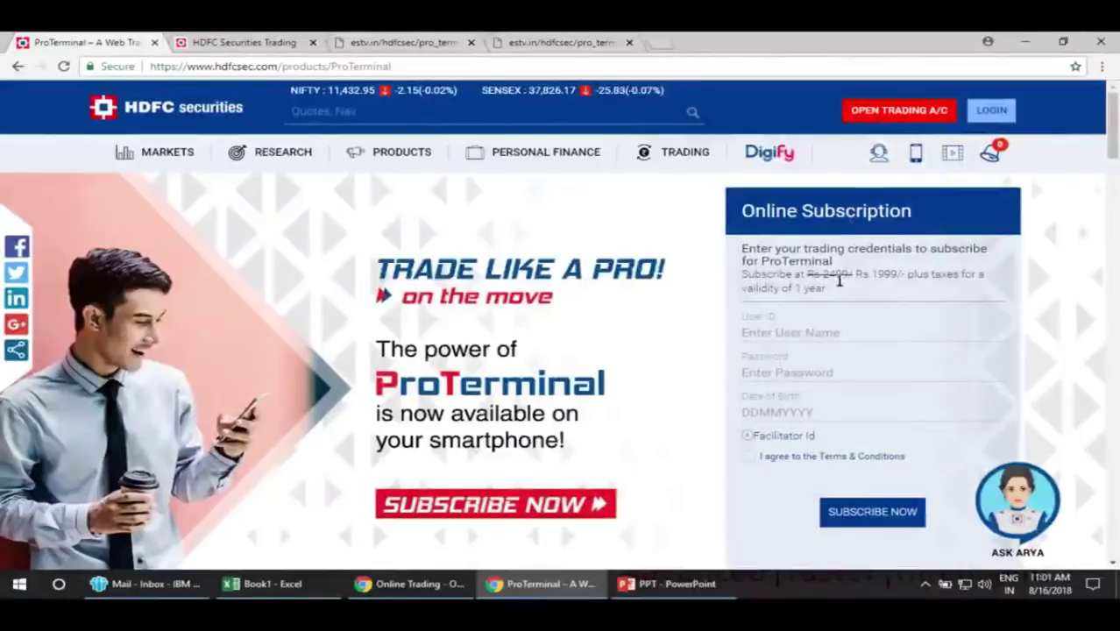
{"action": "left_click", "coordinate": [825, 332]}
{"action": "key", "text": "Down"}
{"action": "key", "text": "Escape"}
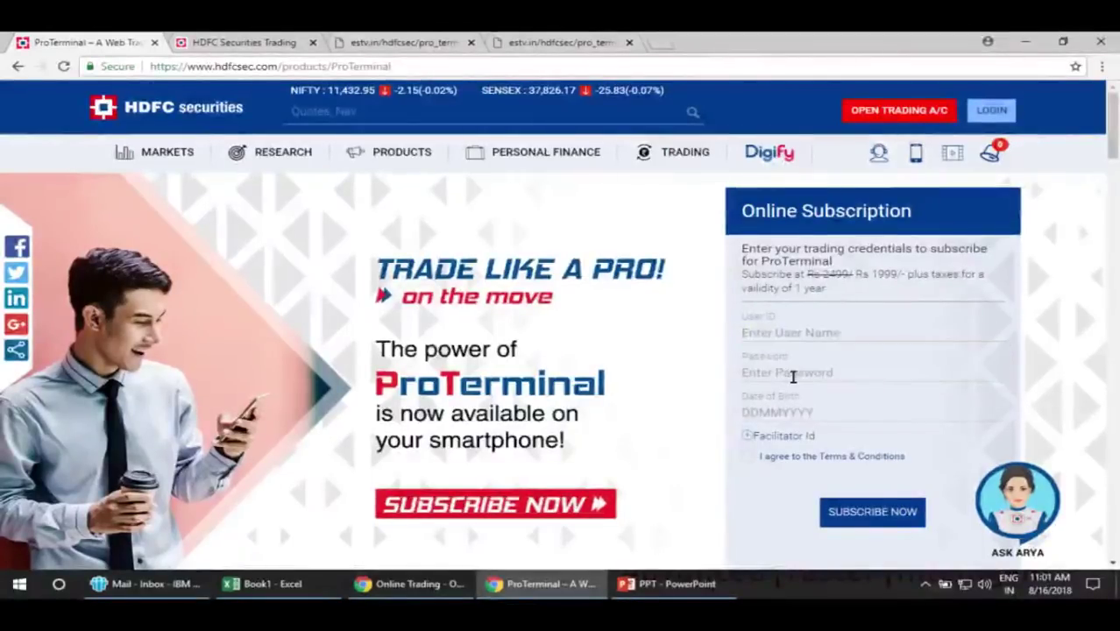
Step: Examine the ProTerminal page's subscription form, product description, pricing, subscription tenure and feature overview
{"action": "scroll", "coordinate": [1025, 372], "scroll_direction": "down", "scroll_amount": 1}
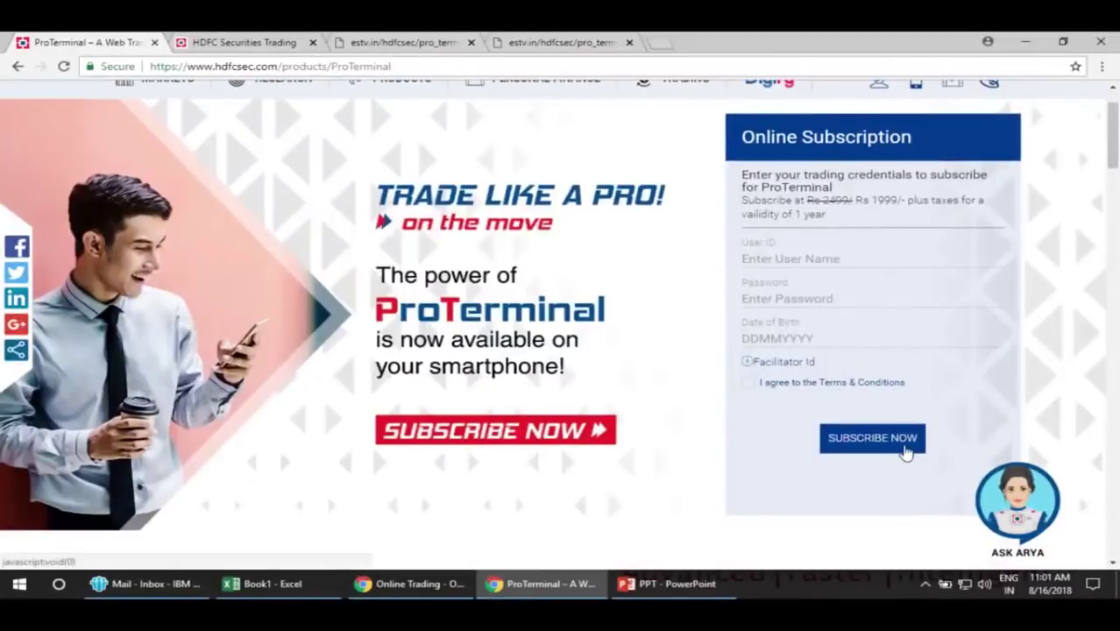
{"action": "scroll", "coordinate": [822, 427], "scroll_direction": "down", "scroll_amount": 7}
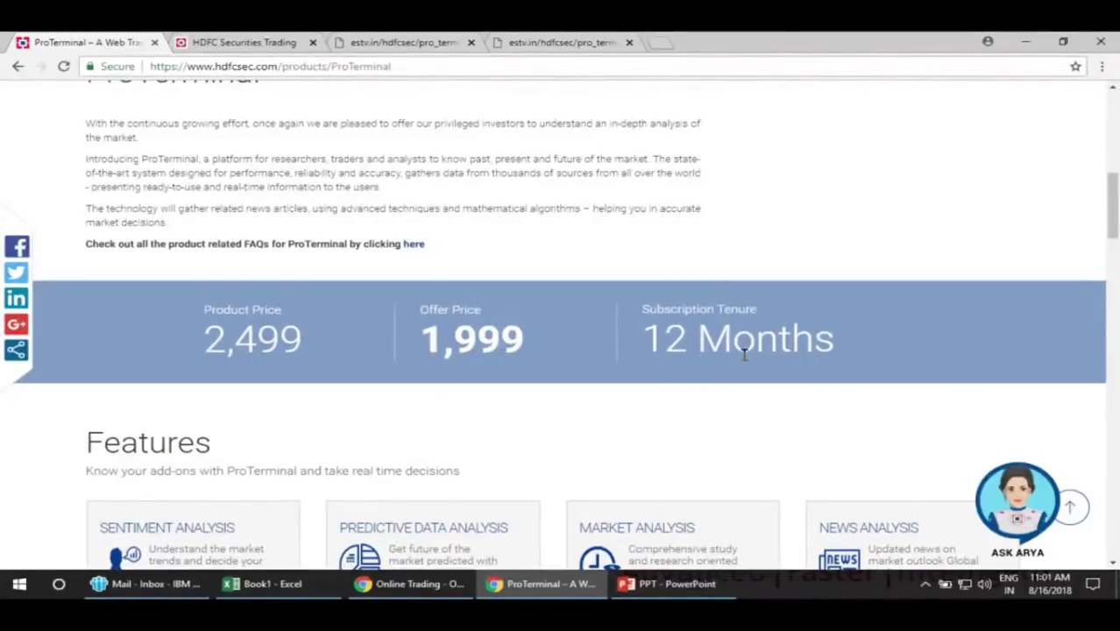
{"action": "scroll", "coordinate": [746, 358], "scroll_direction": "down", "scroll_amount": 1}
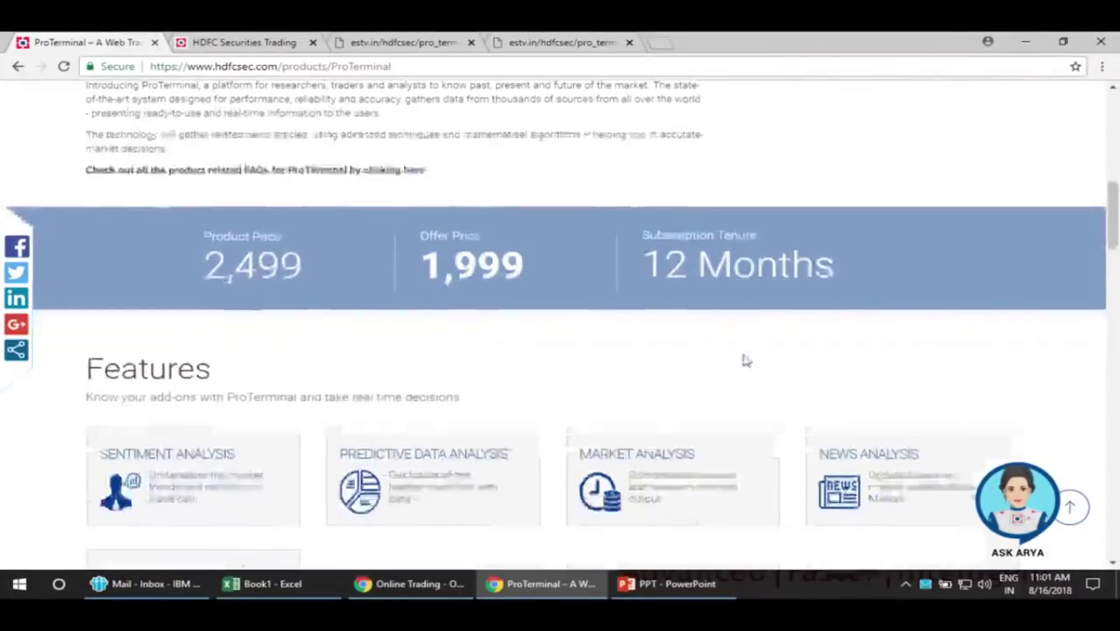
{"action": "scroll", "coordinate": [769, 361], "scroll_direction": "up", "scroll_amount": 6}
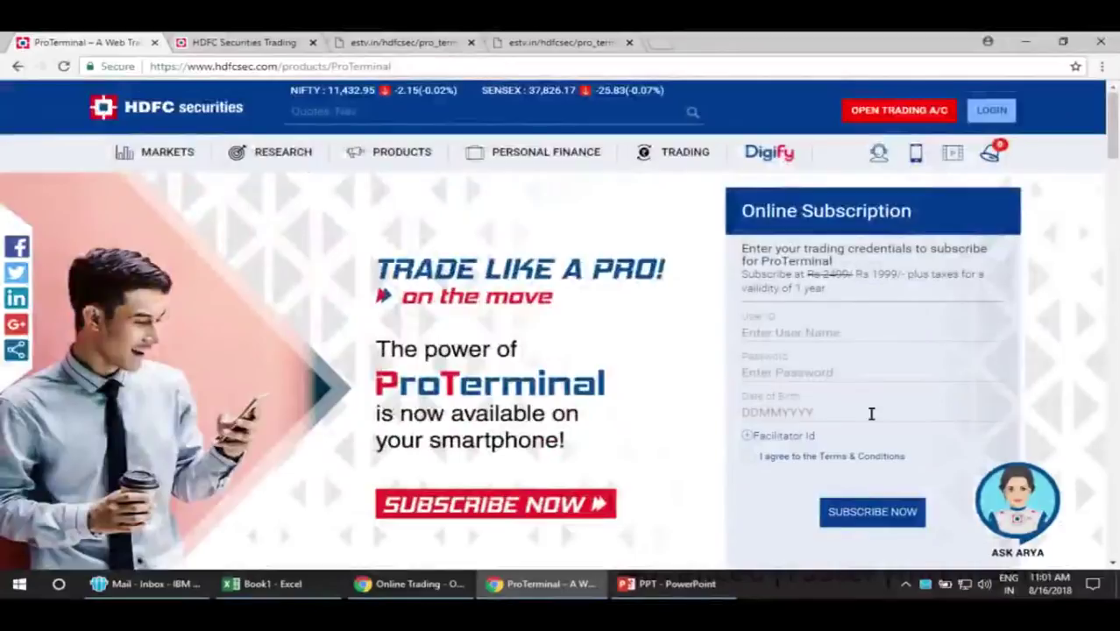
{"action": "scroll", "coordinate": [871, 416], "scroll_direction": "down", "scroll_amount": 3}
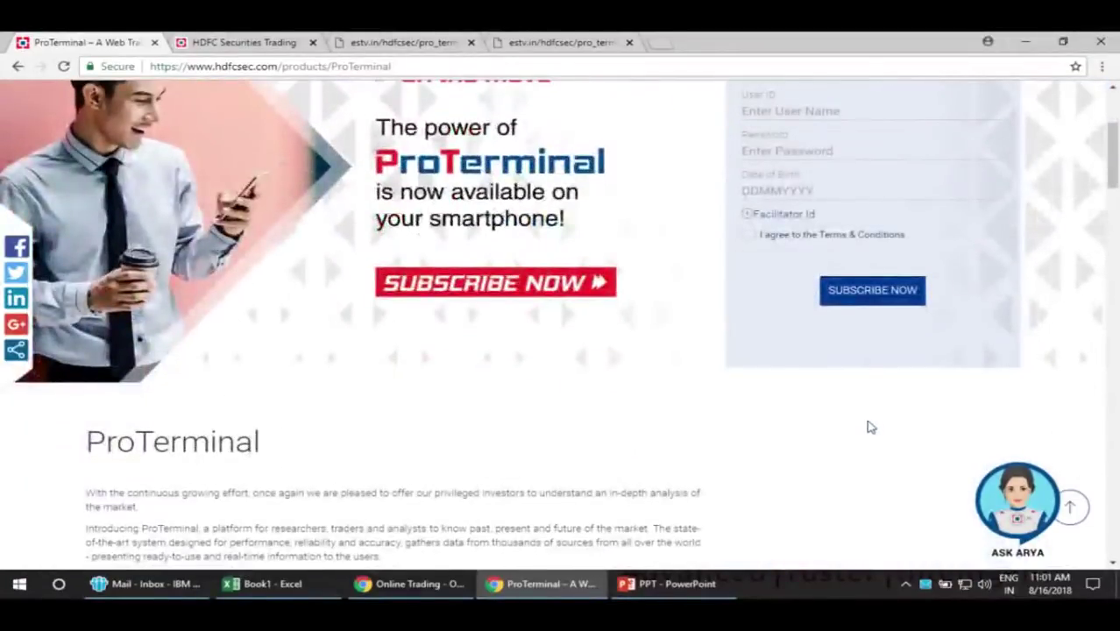
{"action": "scroll", "coordinate": [870, 427], "scroll_direction": "down", "scroll_amount": 1}
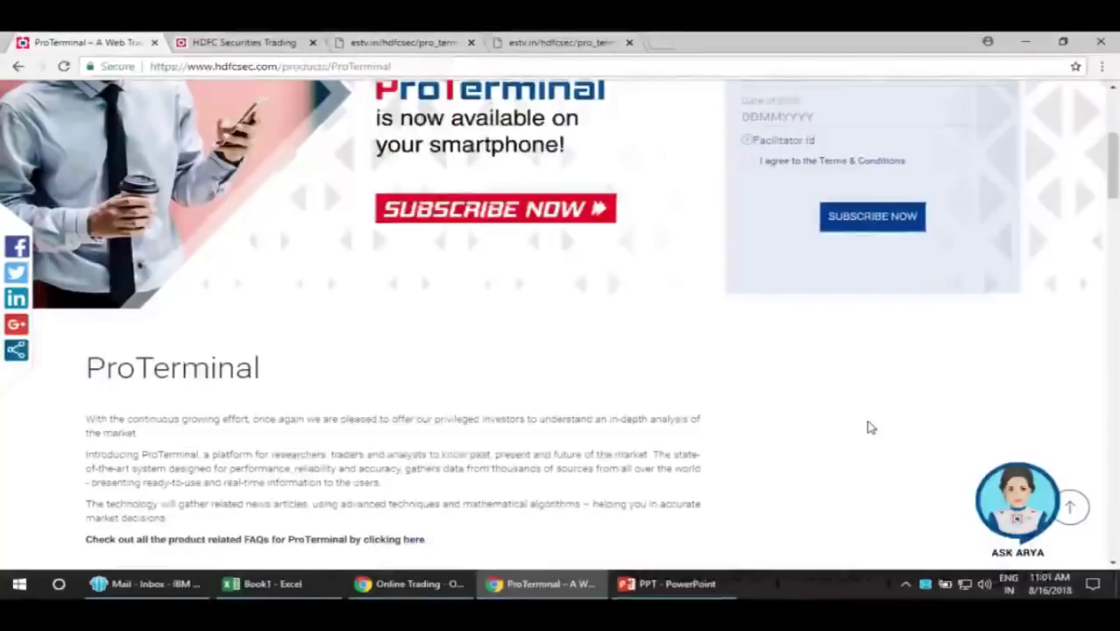
{"action": "scroll", "coordinate": [836, 442], "scroll_direction": "down", "scroll_amount": 3}
{"action": "scroll", "coordinate": [835, 442], "scroll_direction": "up", "scroll_amount": 6}
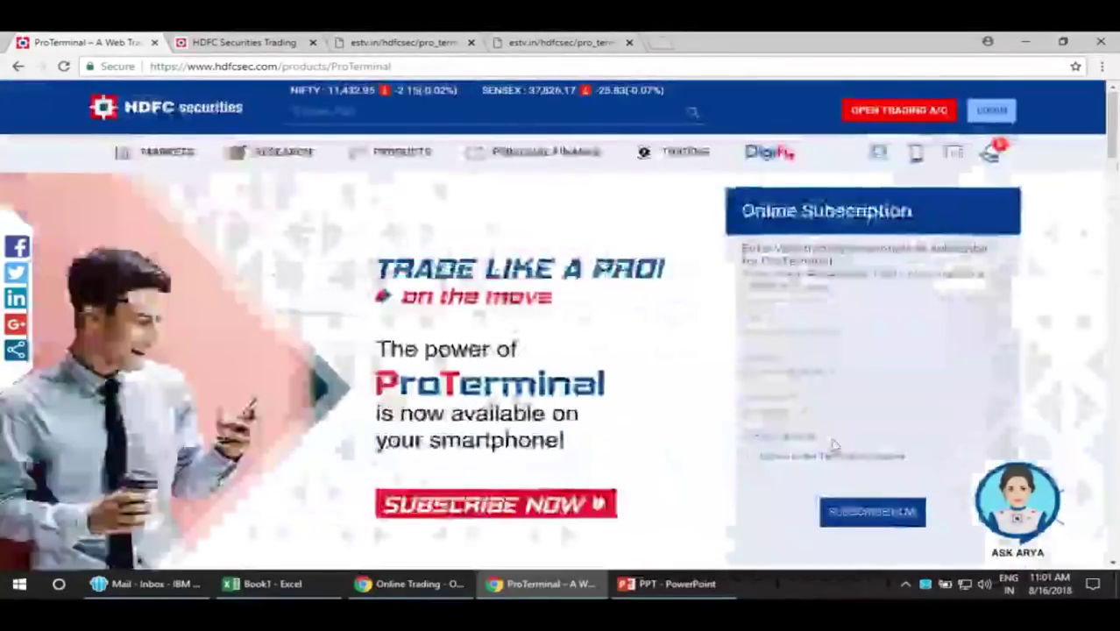
Step: Launch ProTerminal from the logged-in HDFC Securities trading account and open its watchlist
{"action": "left_click", "coordinate": [256, 44]}
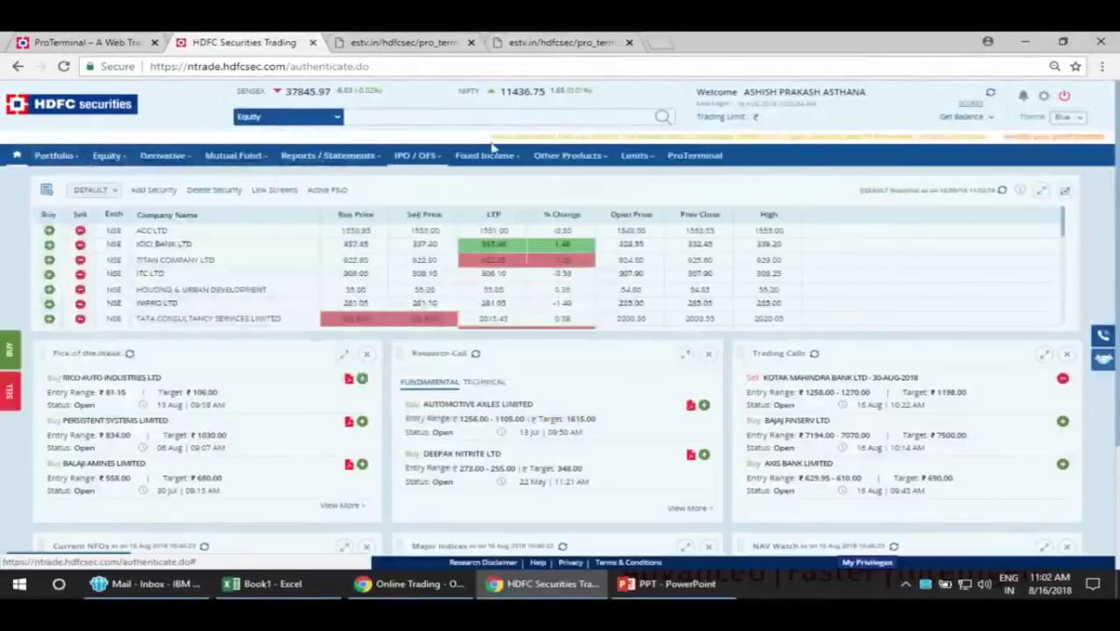
{"action": "left_click", "coordinate": [700, 158]}
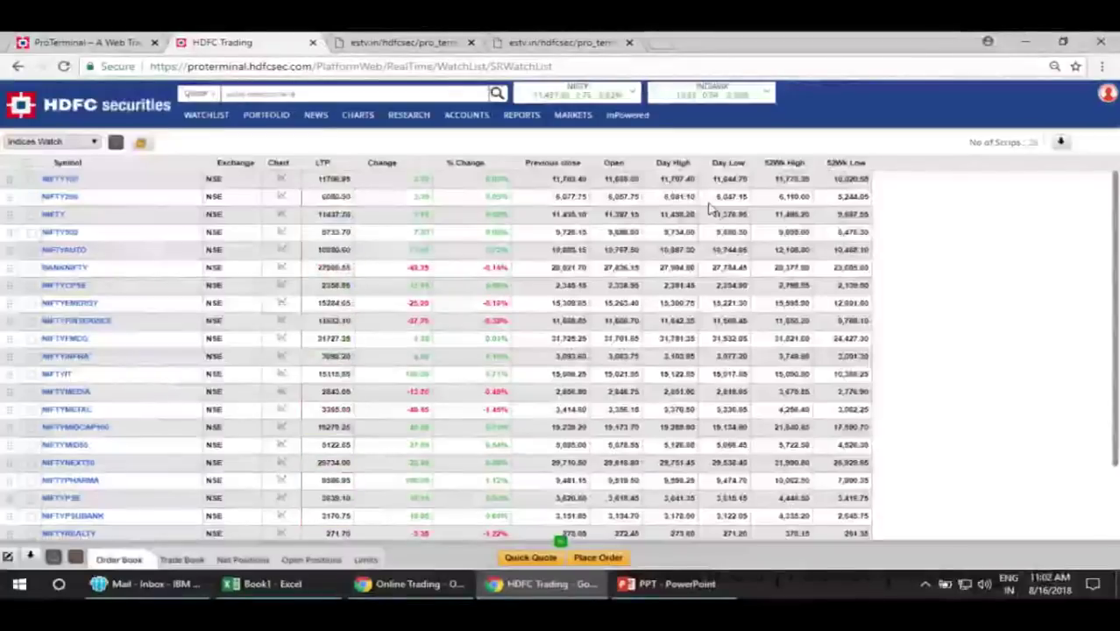
{"action": "left_click", "coordinate": [204, 116]}
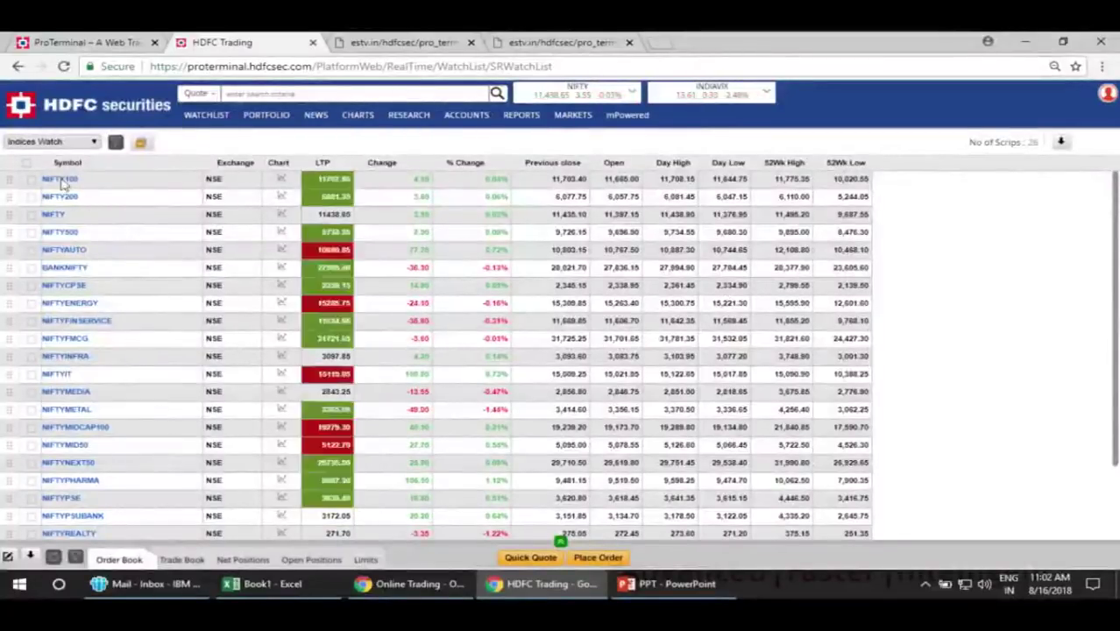
Step: Display the predefined NSE Equity watchlist and view the columns available for it, leaving the column editor without changes
{"action": "left_click", "coordinate": [79, 143]}
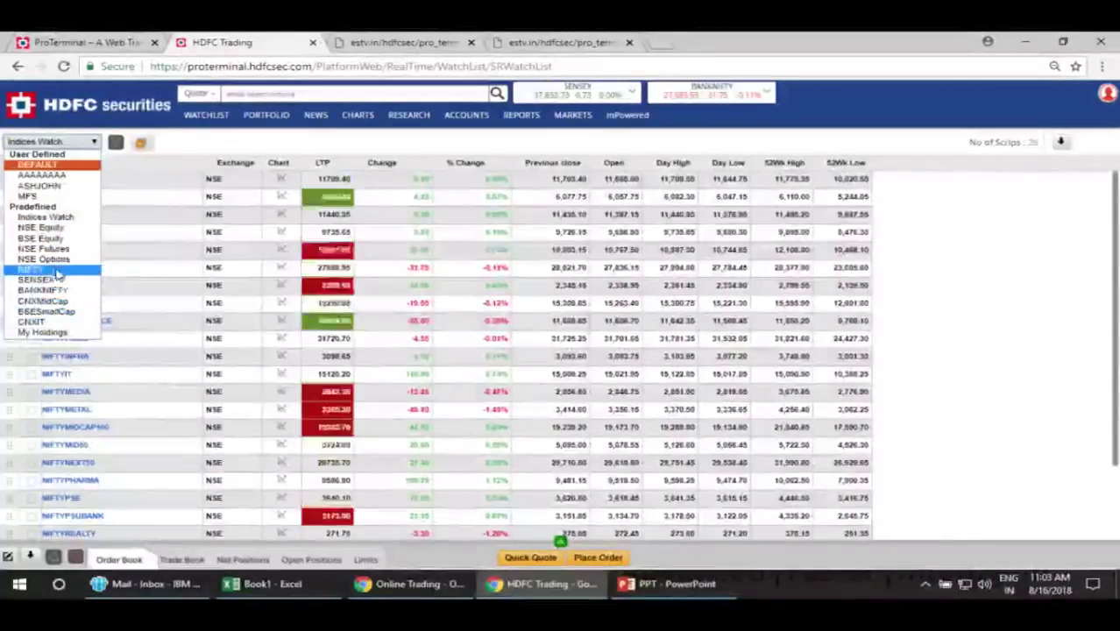
{"action": "left_click", "coordinate": [64, 228]}
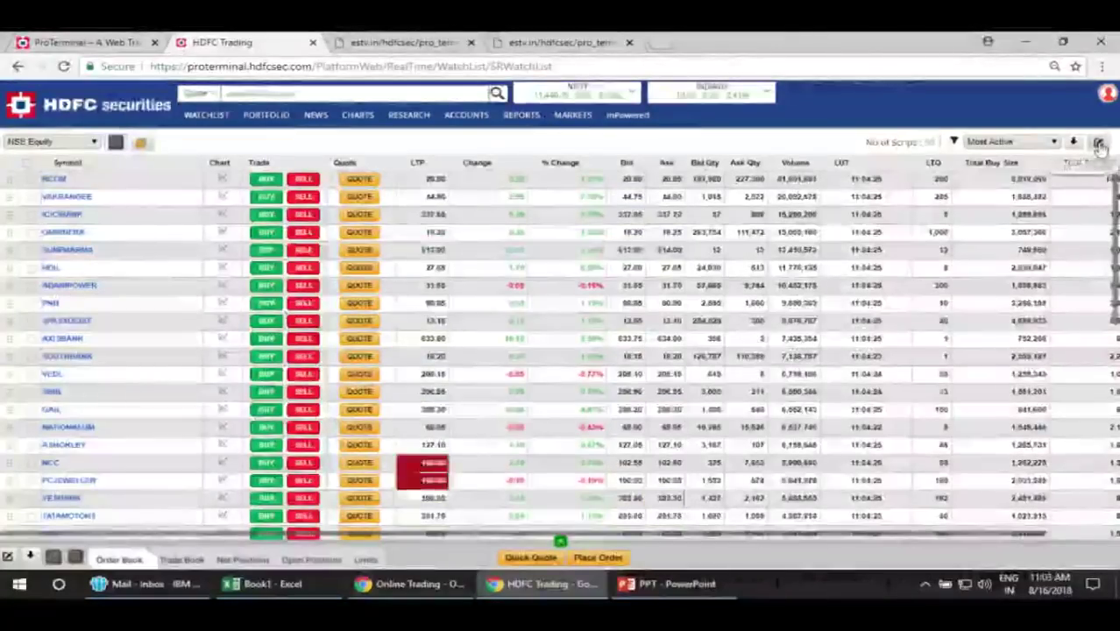
{"action": "left_click", "coordinate": [1099, 143]}
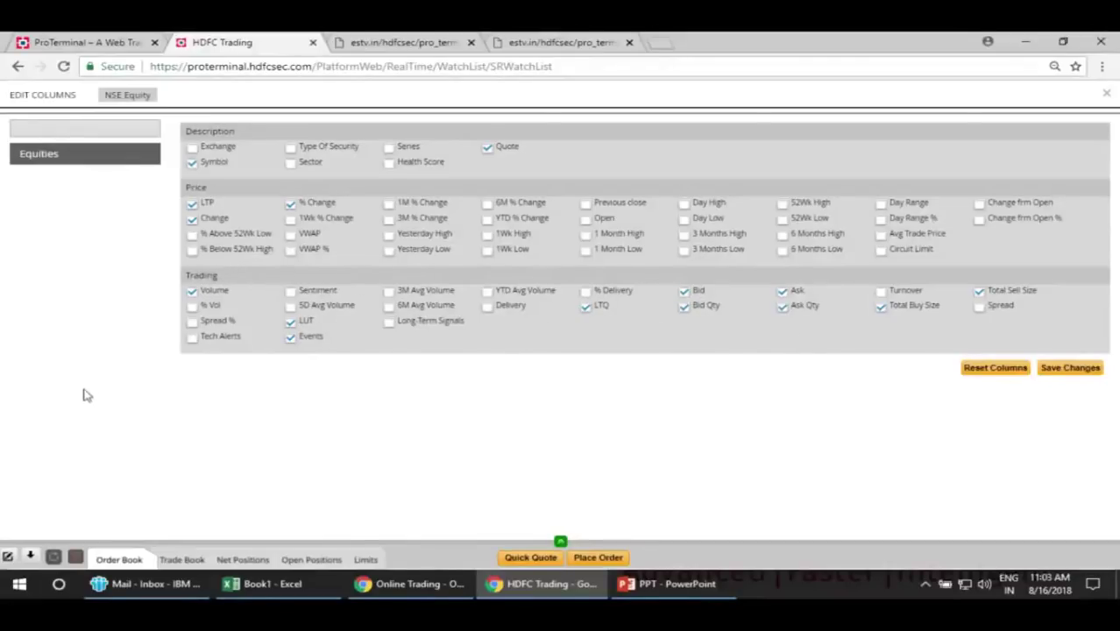
{"action": "left_click", "coordinate": [1106, 95]}
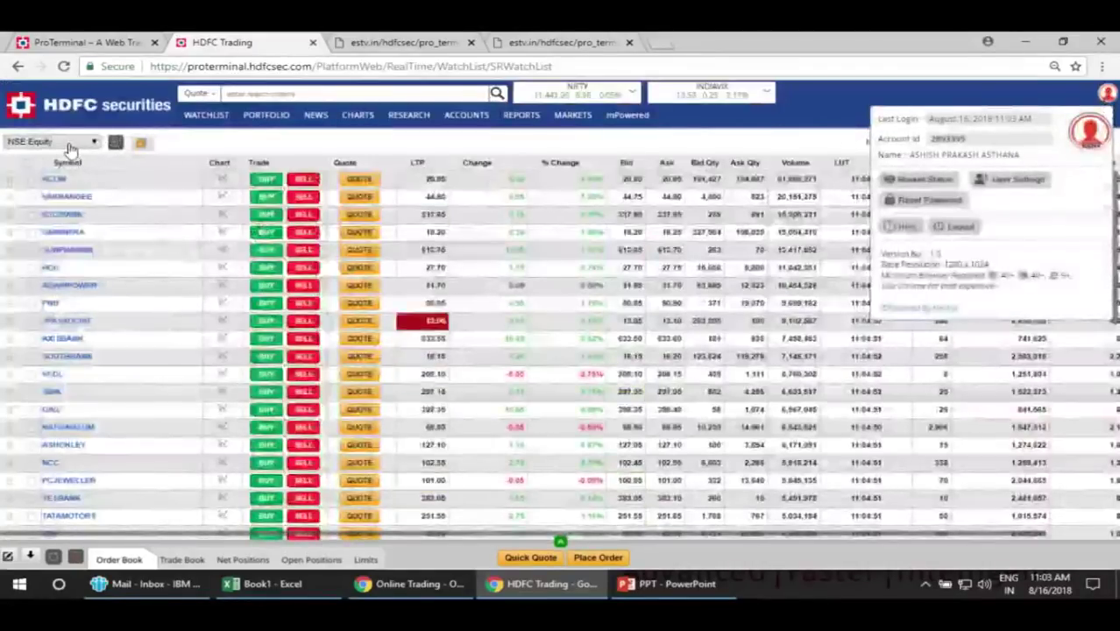
Step: Switch the watchlist to the predefined Indices Watch list and reload it
{"action": "left_click", "coordinate": [70, 146]}
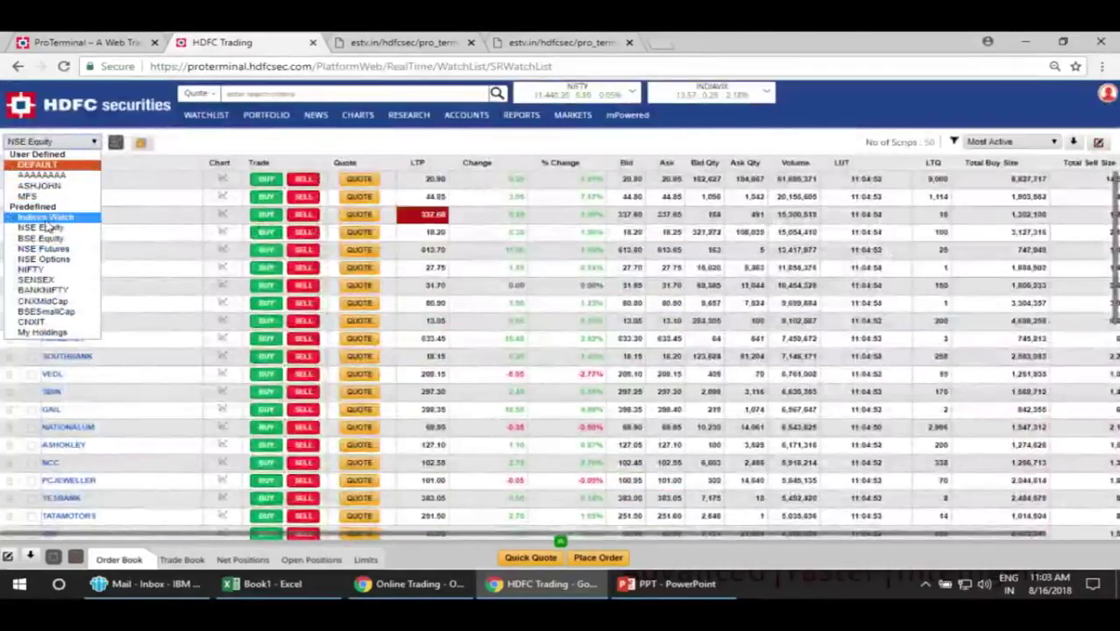
{"action": "left_click", "coordinate": [47, 218]}
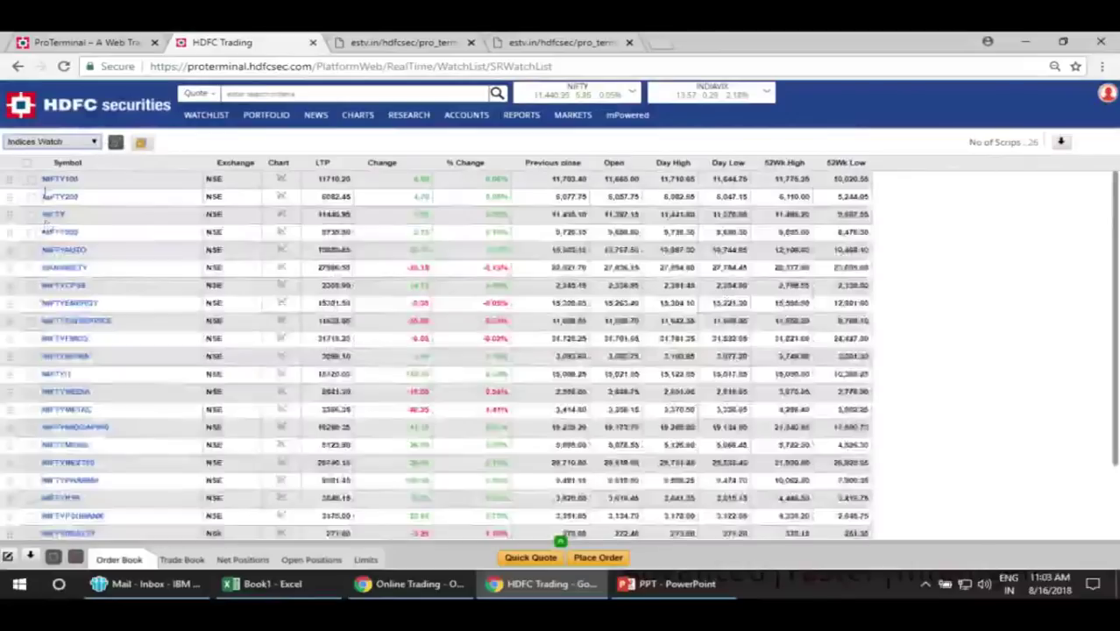
{"action": "left_click", "coordinate": [199, 120]}
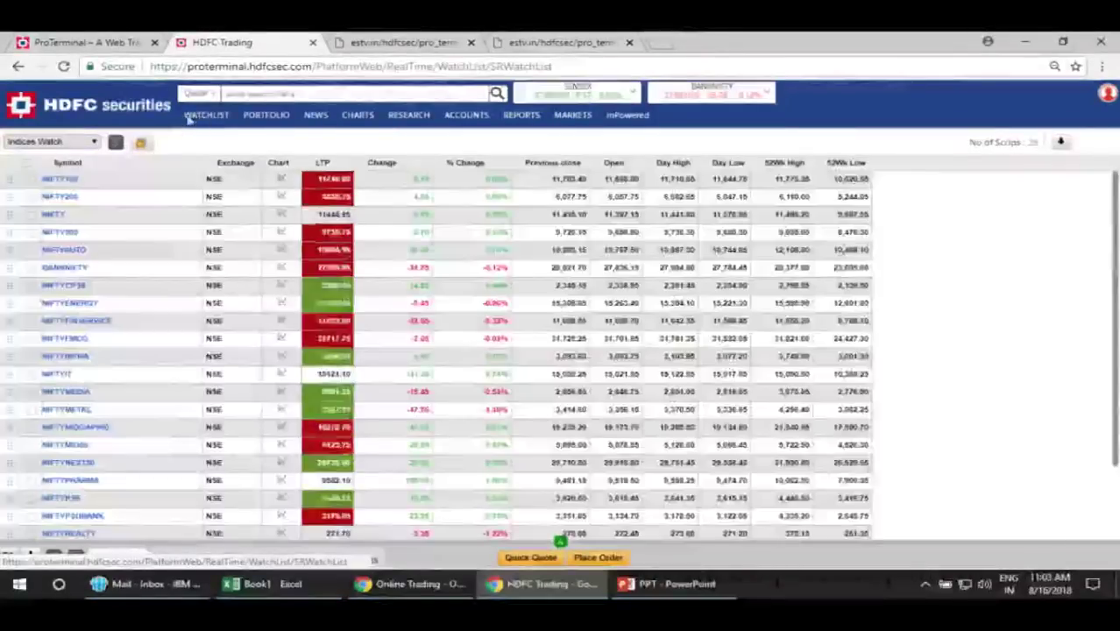
Step: Show the column filter row in the Indices Watch list and try its Symbol and LTP filter fields
{"action": "left_click", "coordinate": [86, 145]}
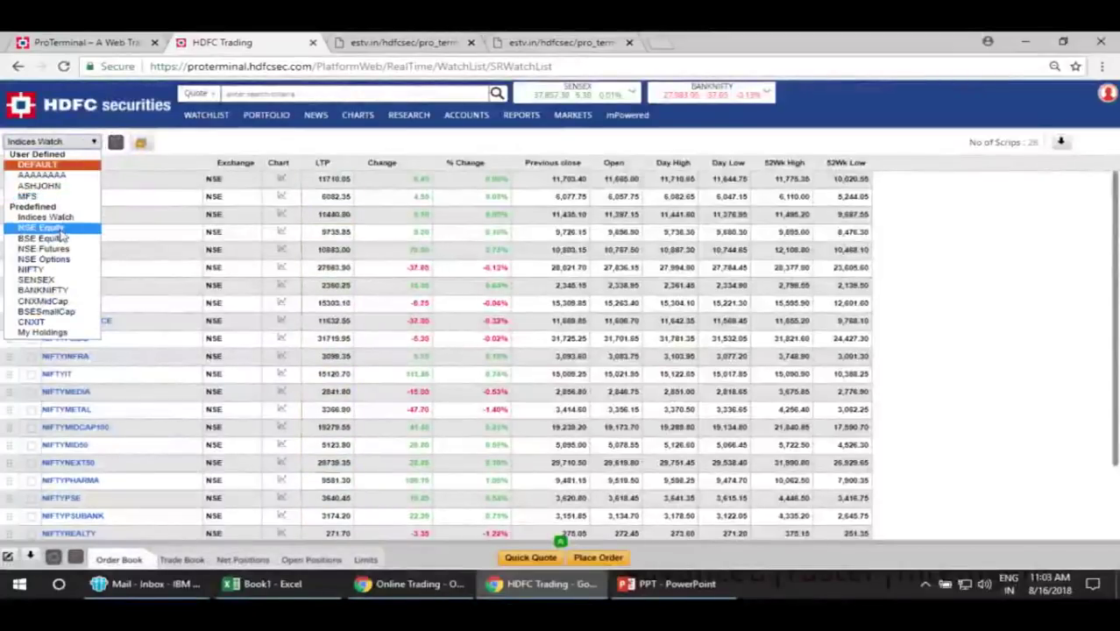
{"action": "left_click", "coordinate": [115, 143]}
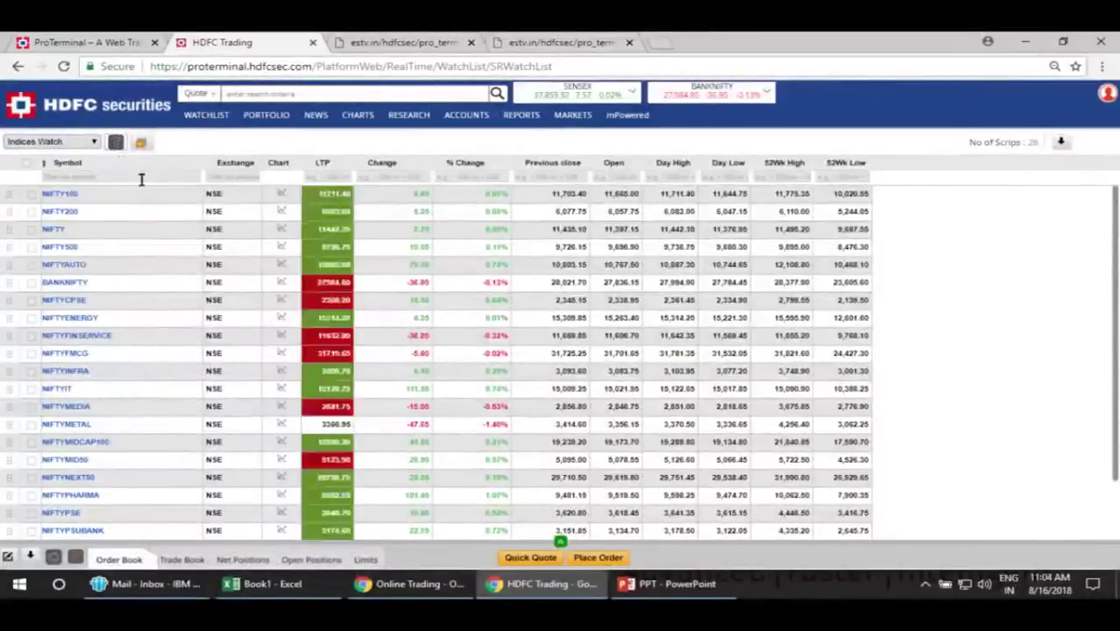
{"action": "left_click", "coordinate": [102, 179]}
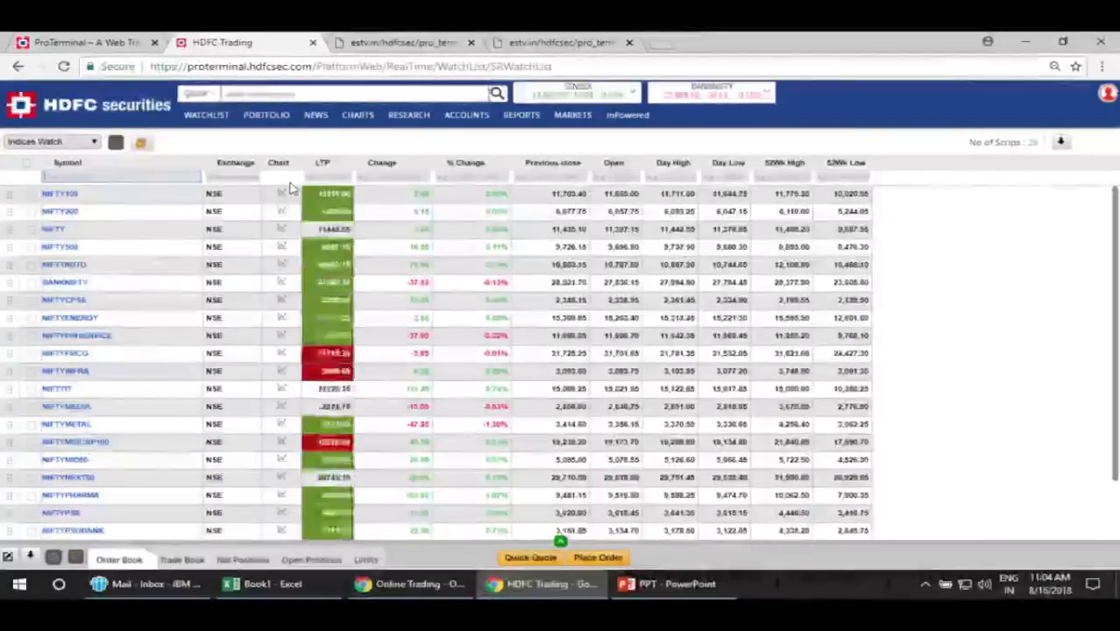
{"action": "left_click", "coordinate": [329, 180]}
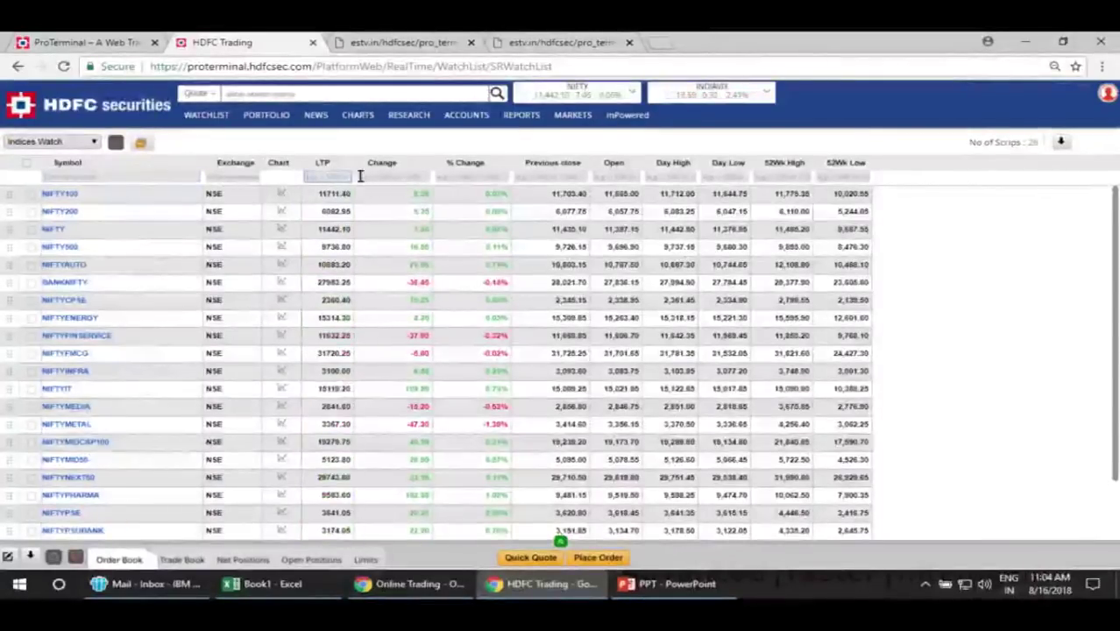
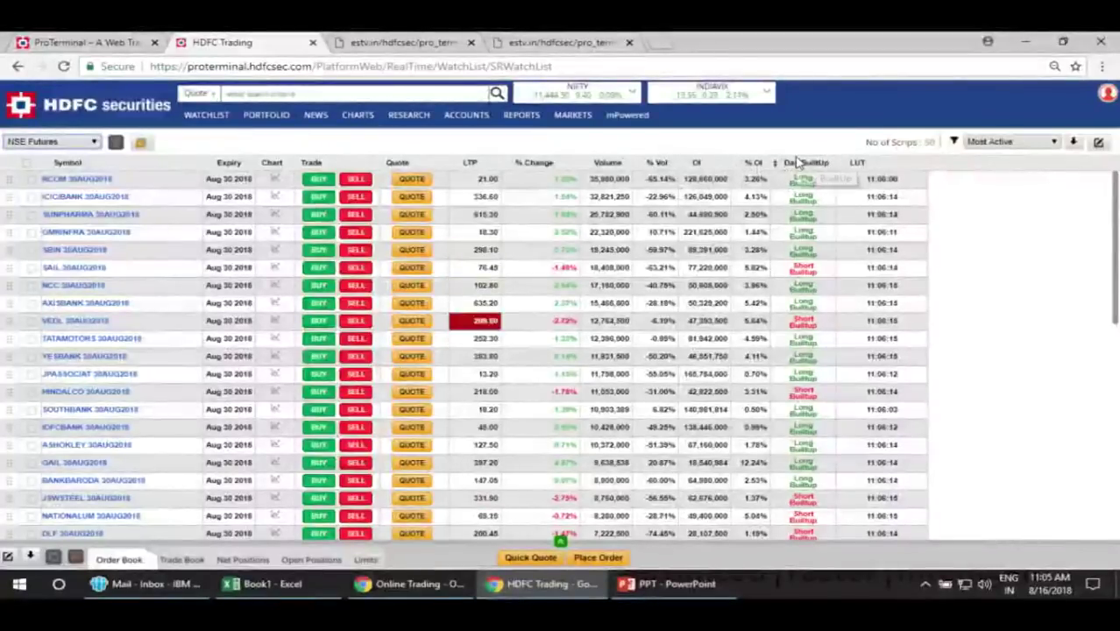
Step: Filter the NSE Futures watchlist by OI Gainers, view the other filter choices and reload the watchlist
{"action": "left_click", "coordinate": [1005, 143]}
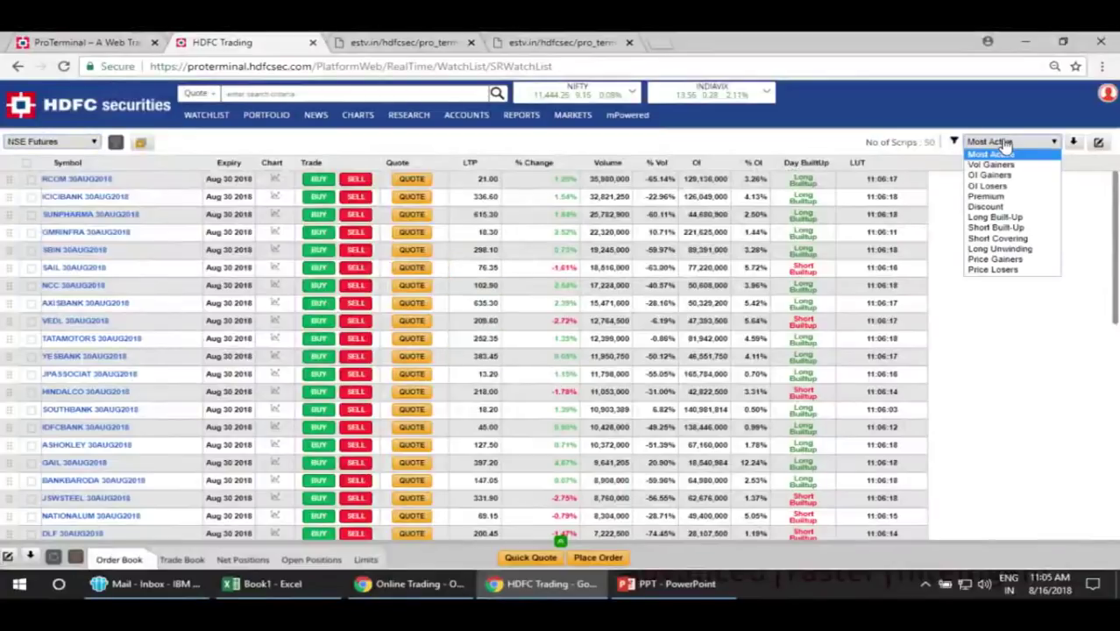
{"action": "left_click", "coordinate": [998, 183]}
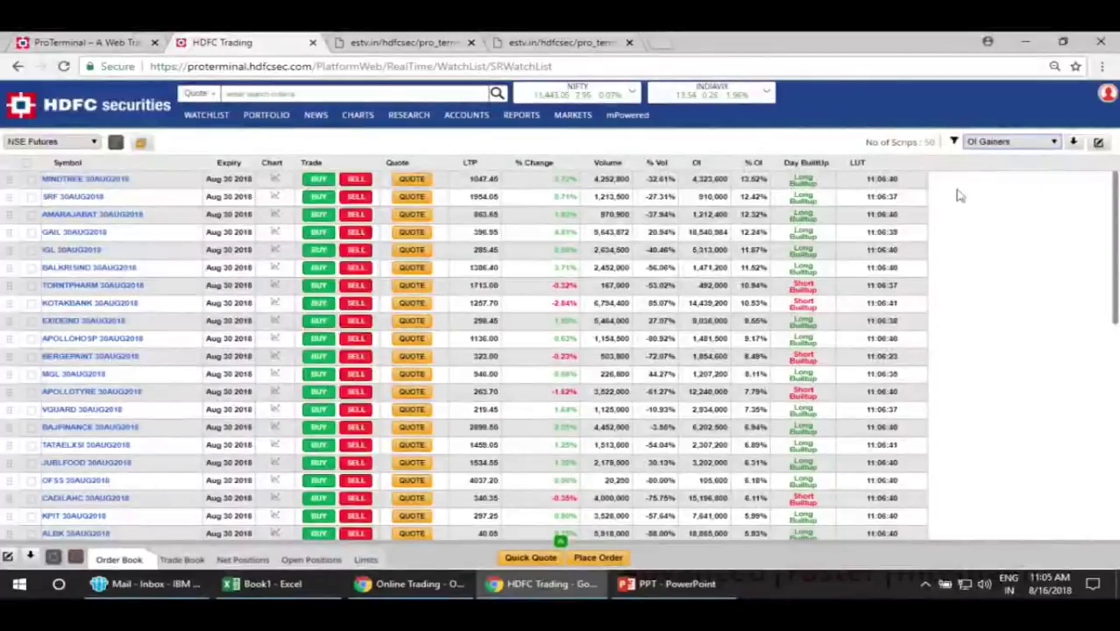
{"action": "left_click", "coordinate": [993, 142]}
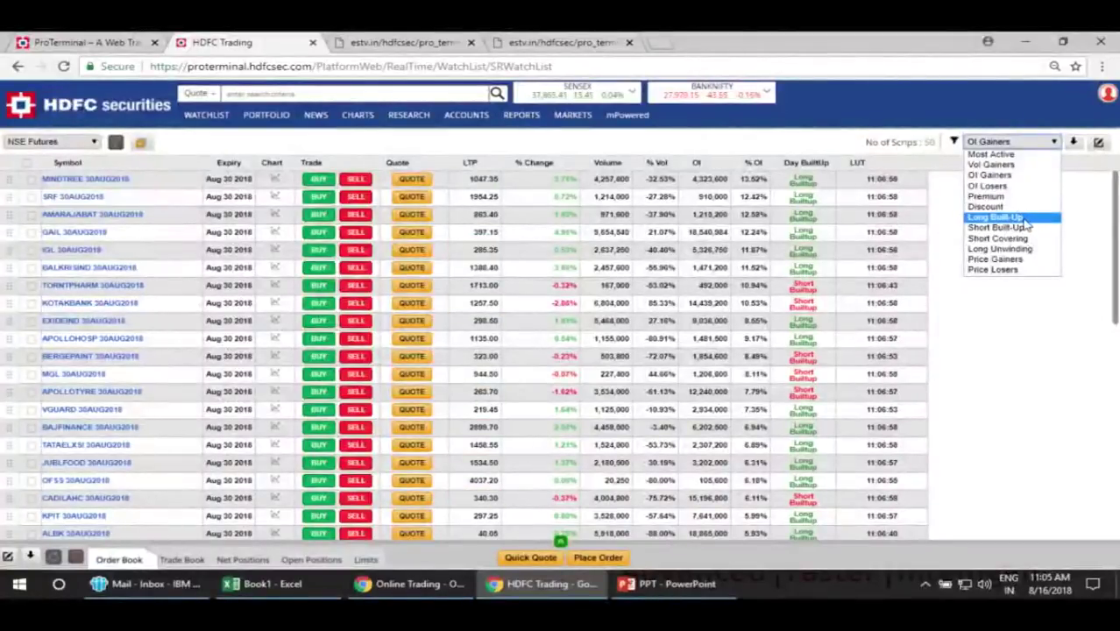
{"action": "left_click", "coordinate": [945, 231]}
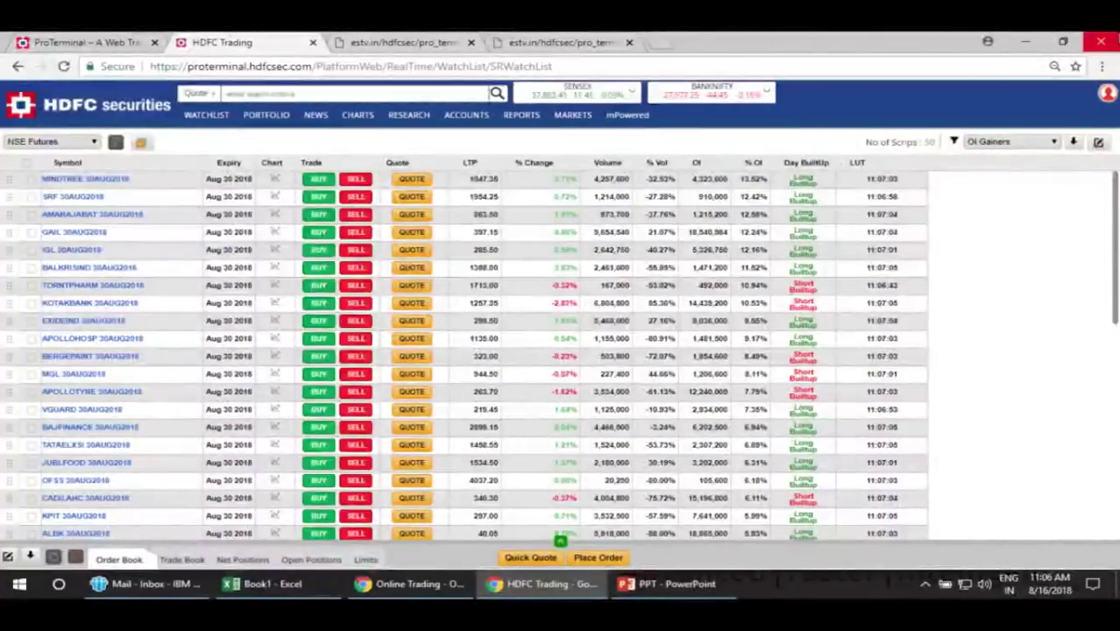
{"action": "left_click", "coordinate": [211, 115]}
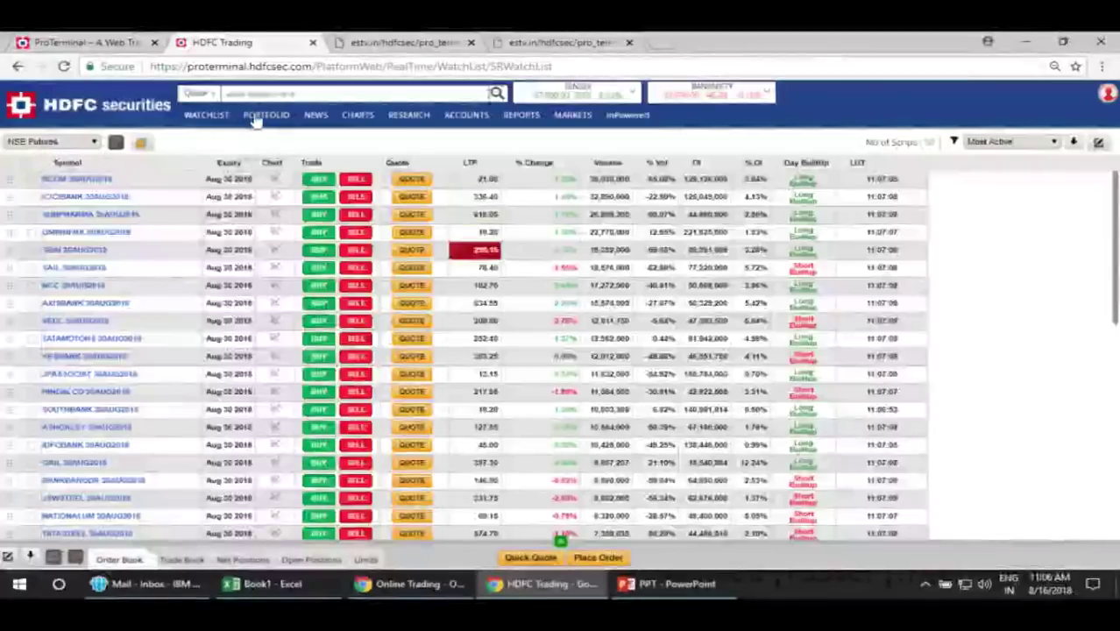
Step: Open the equity portfolio holdings and switch to the portfolio overview
{"action": "mouse_move", "coordinate": [258, 118]}
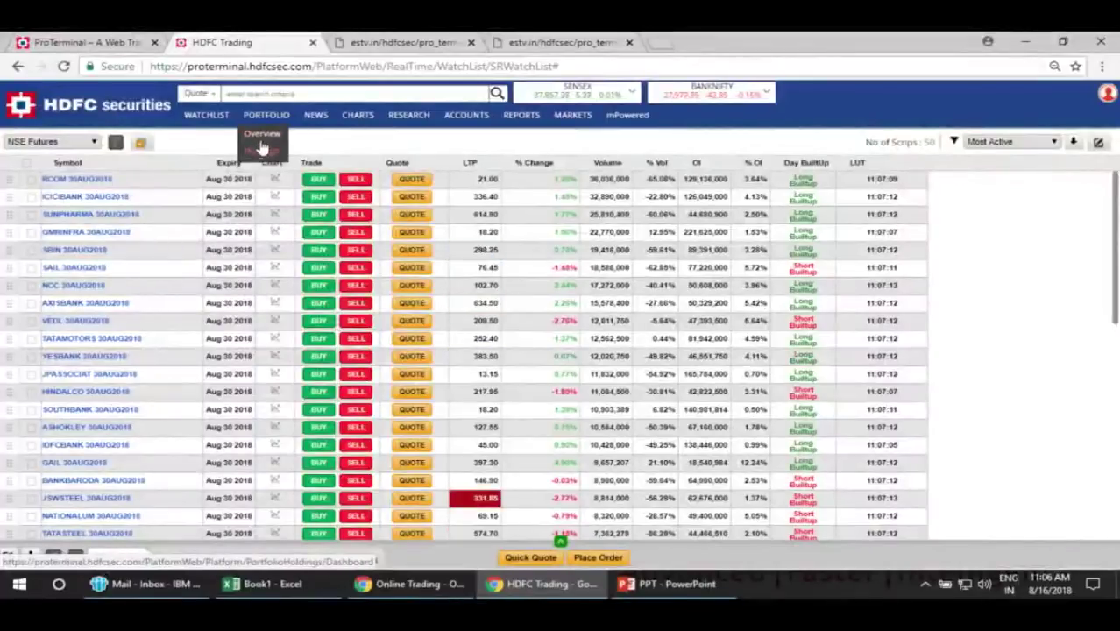
{"action": "left_click", "coordinate": [261, 152]}
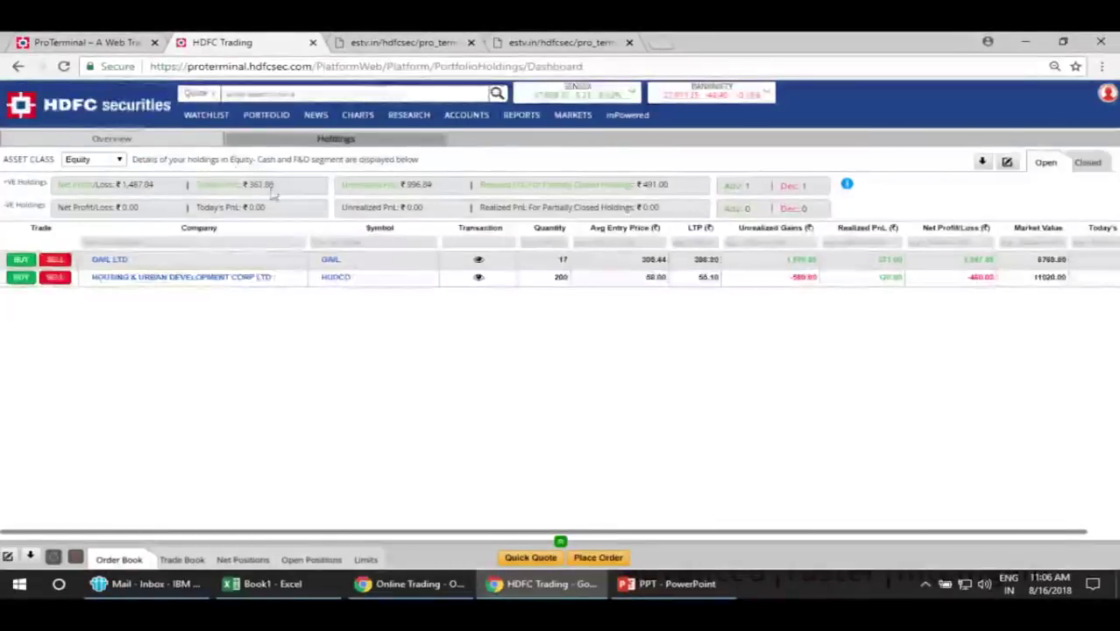
{"action": "left_click", "coordinate": [140, 145]}
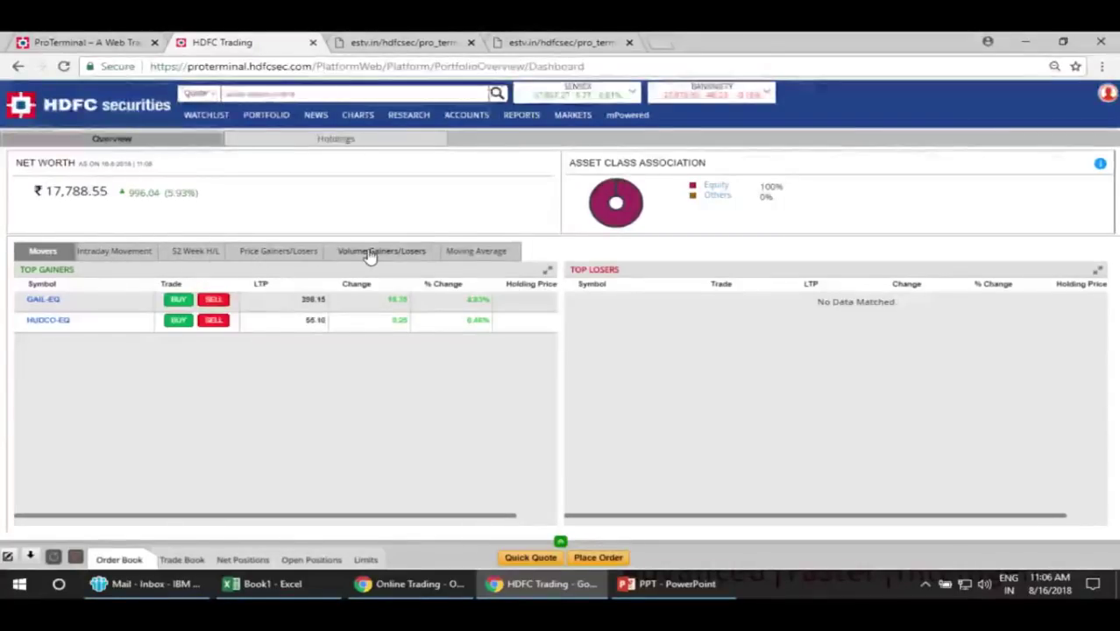
Step: Open the Equities news dashboard with streaming news, recommendations and bulk deals
{"action": "mouse_move", "coordinate": [305, 126]}
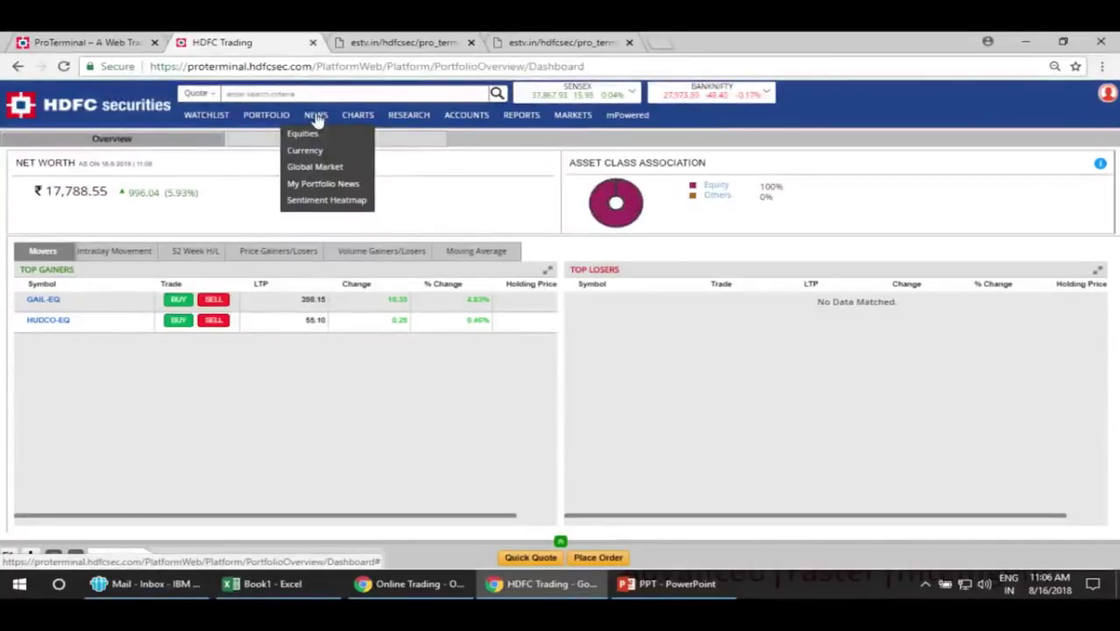
{"action": "left_click", "coordinate": [311, 137]}
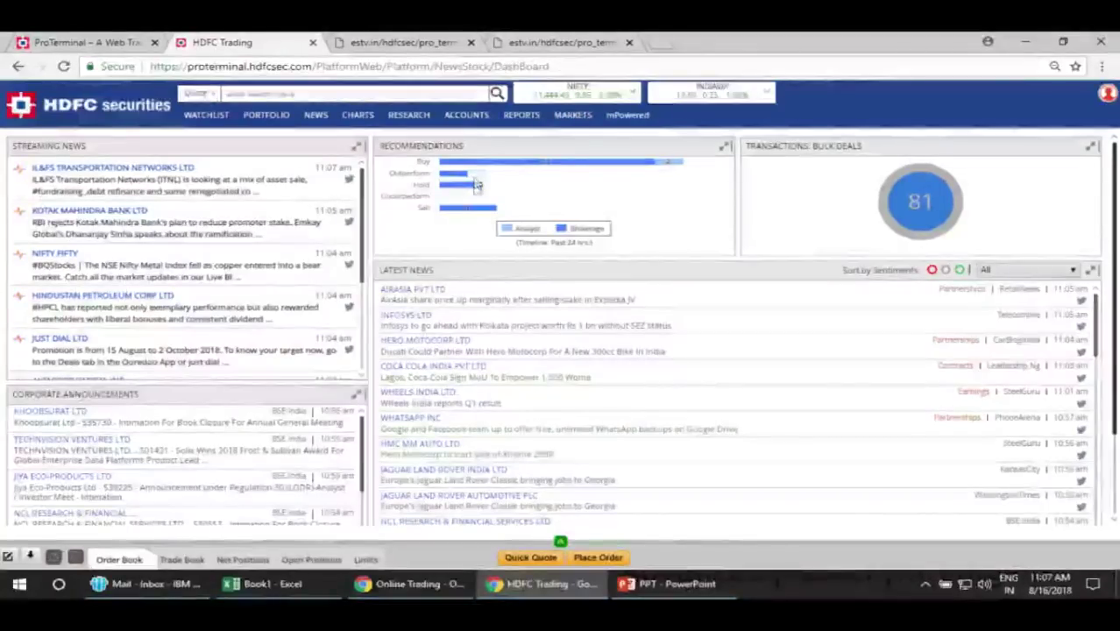
Step: Expand the Recommendations widget, view the analyst recommendations beside the brokerage ones and close the expanded view
{"action": "mouse_move", "coordinate": [479, 216]}
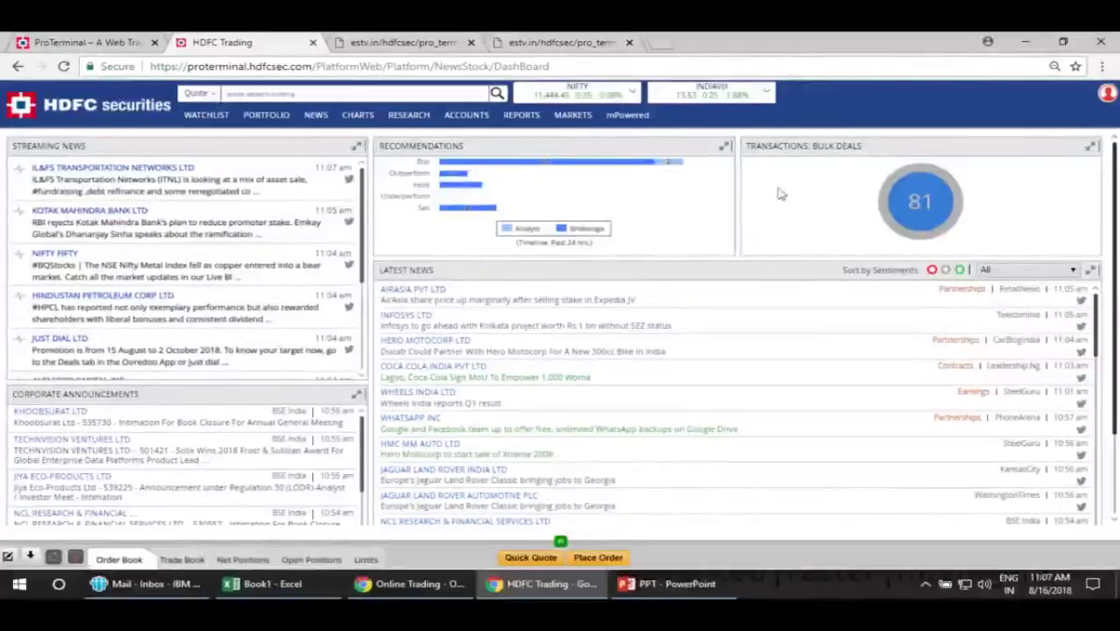
{"action": "left_click", "coordinate": [727, 149]}
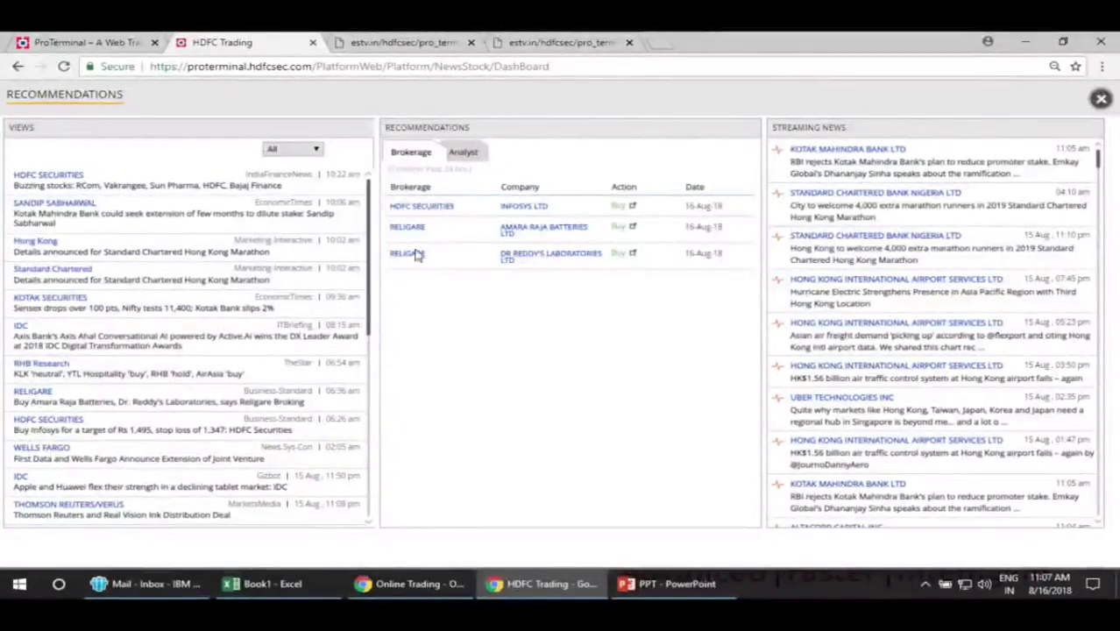
{"action": "left_click", "coordinate": [472, 152]}
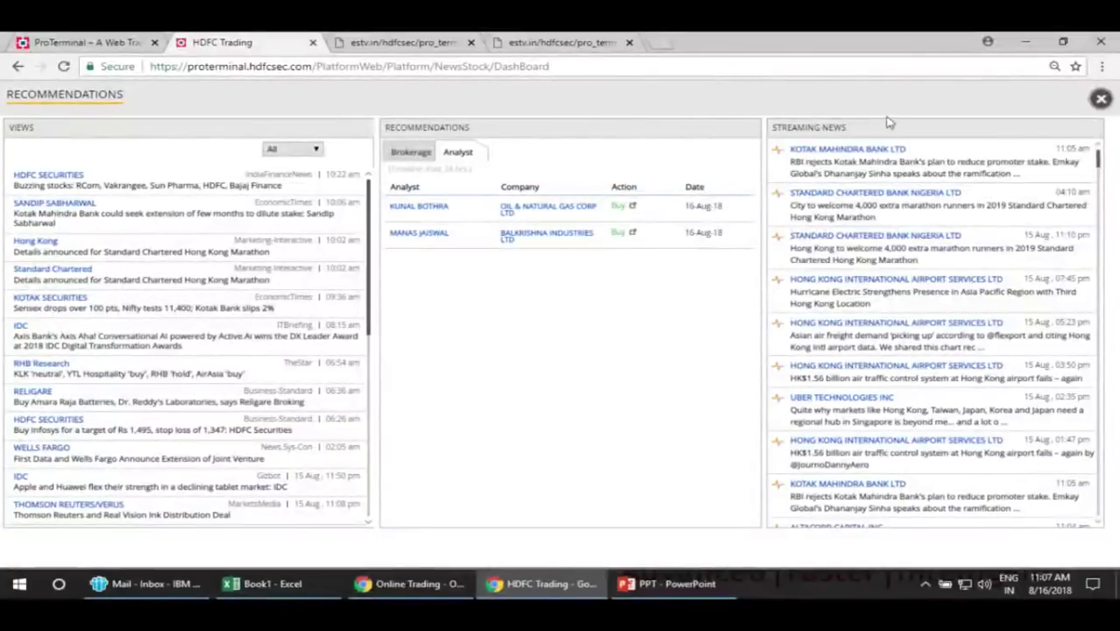
{"action": "left_click", "coordinate": [1101, 101]}
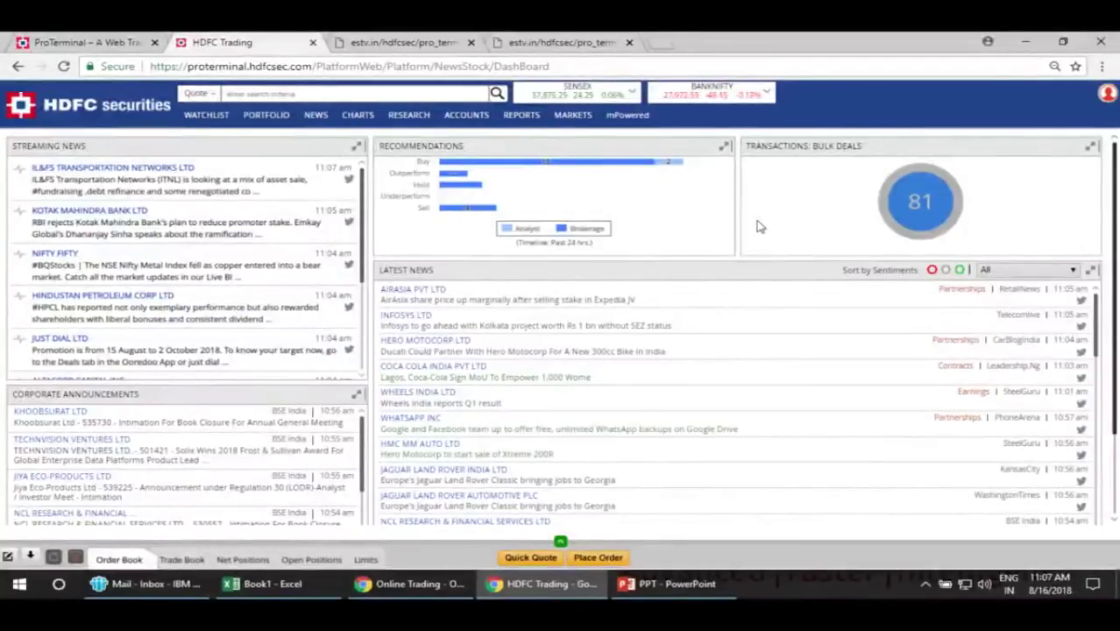
Step: Open the news Sentiment Heatmap, drill into the Pharma sector and return to the all-sector heatmap
{"action": "left_click", "coordinate": [323, 121]}
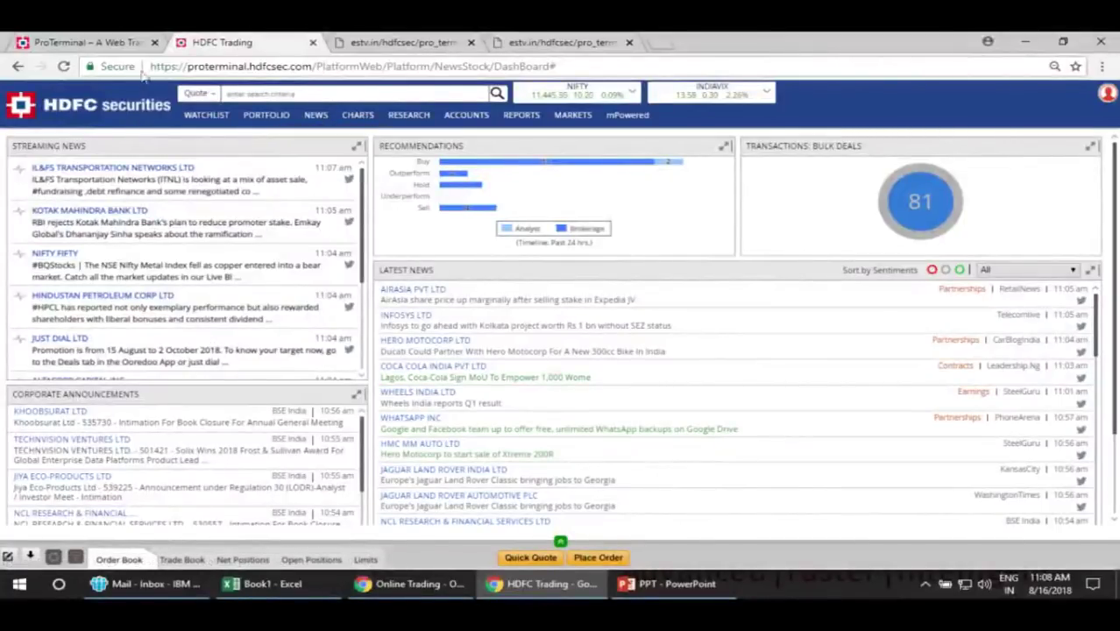
{"action": "mouse_move", "coordinate": [318, 118]}
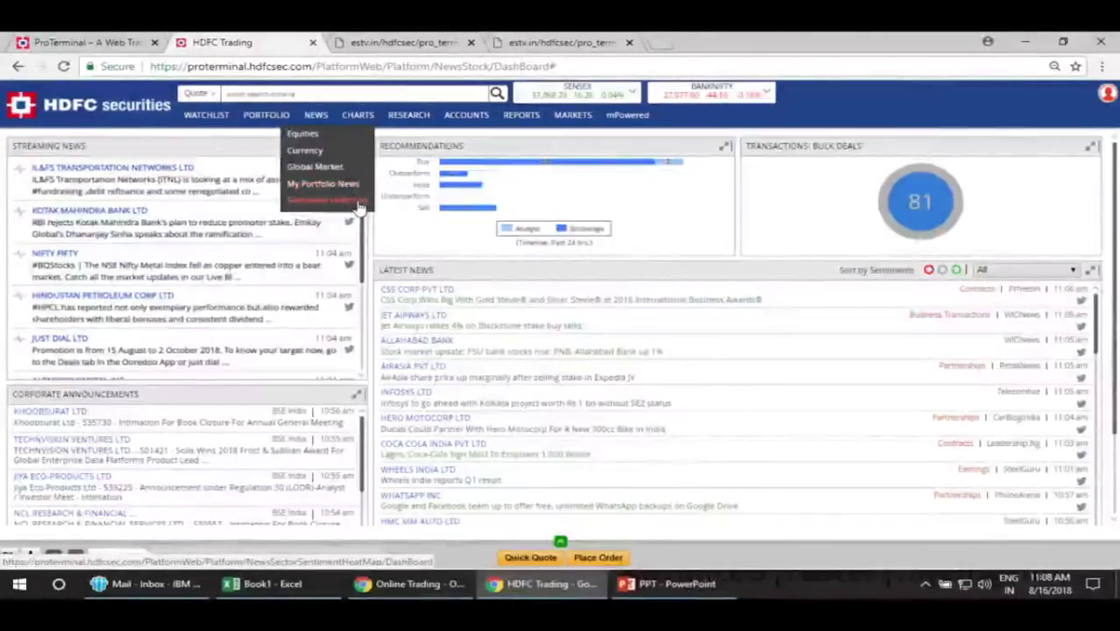
{"action": "left_click", "coordinate": [359, 203]}
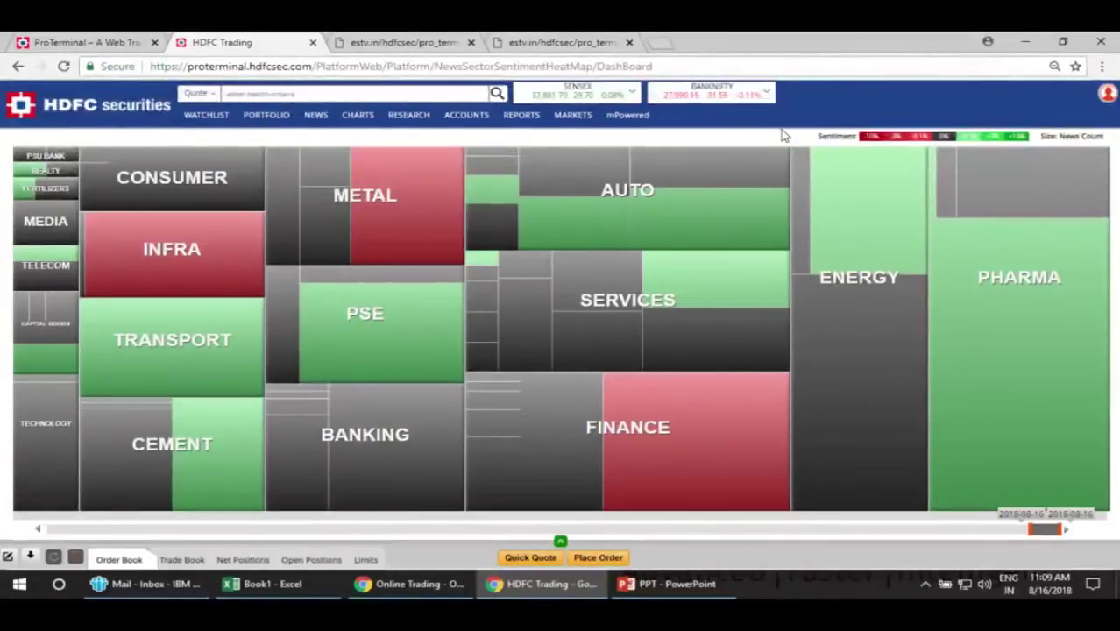
{"action": "left_click", "coordinate": [984, 299]}
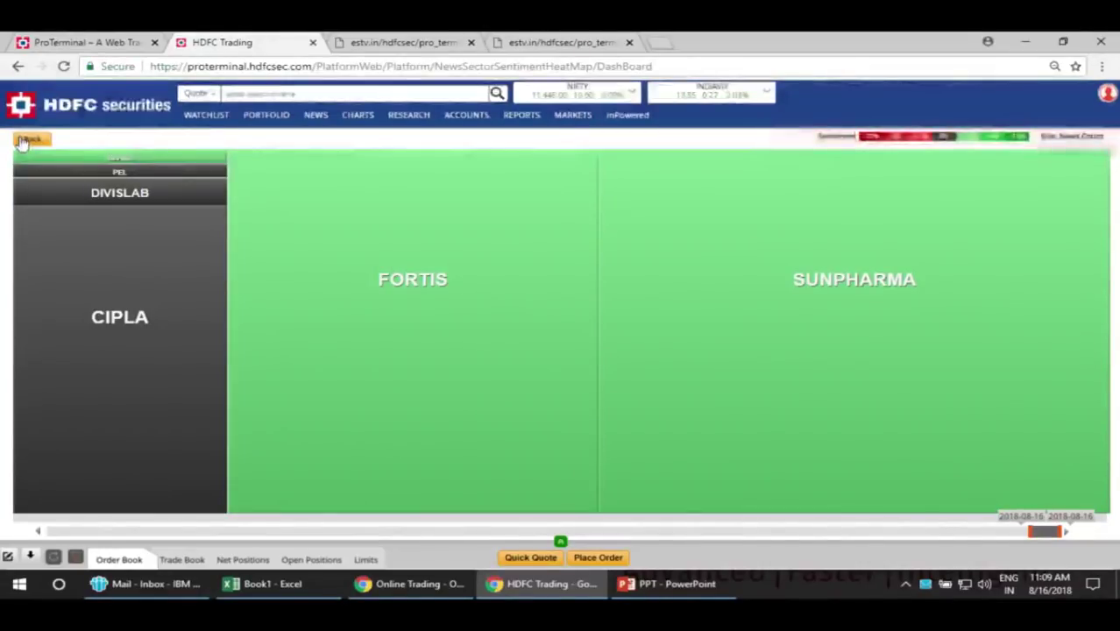
{"action": "left_click", "coordinate": [29, 140]}
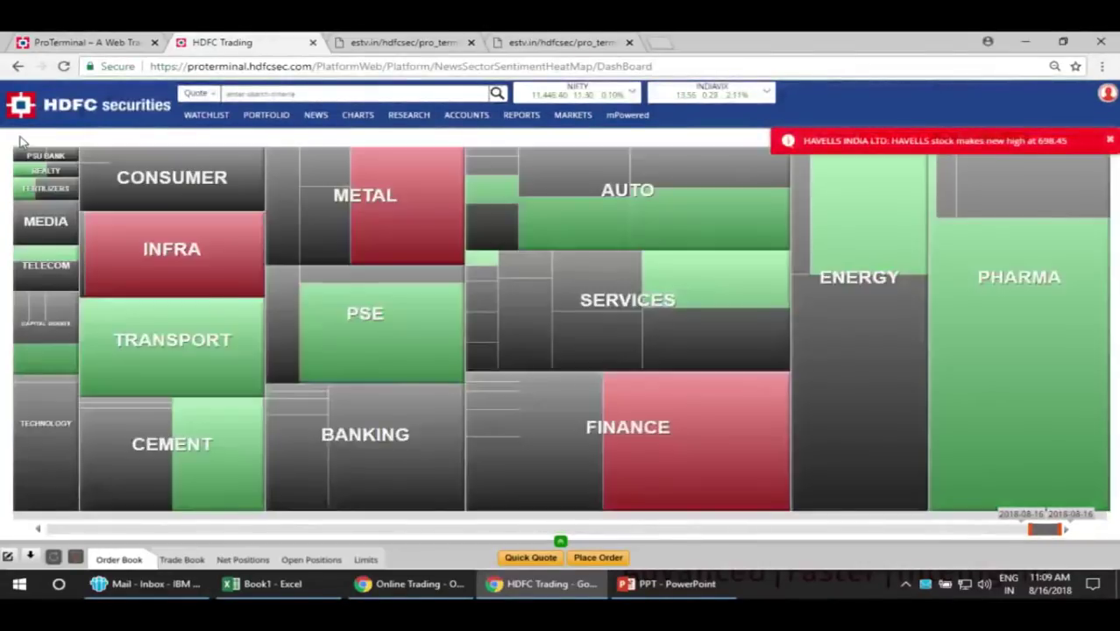
{"action": "left_click", "coordinate": [315, 115]}
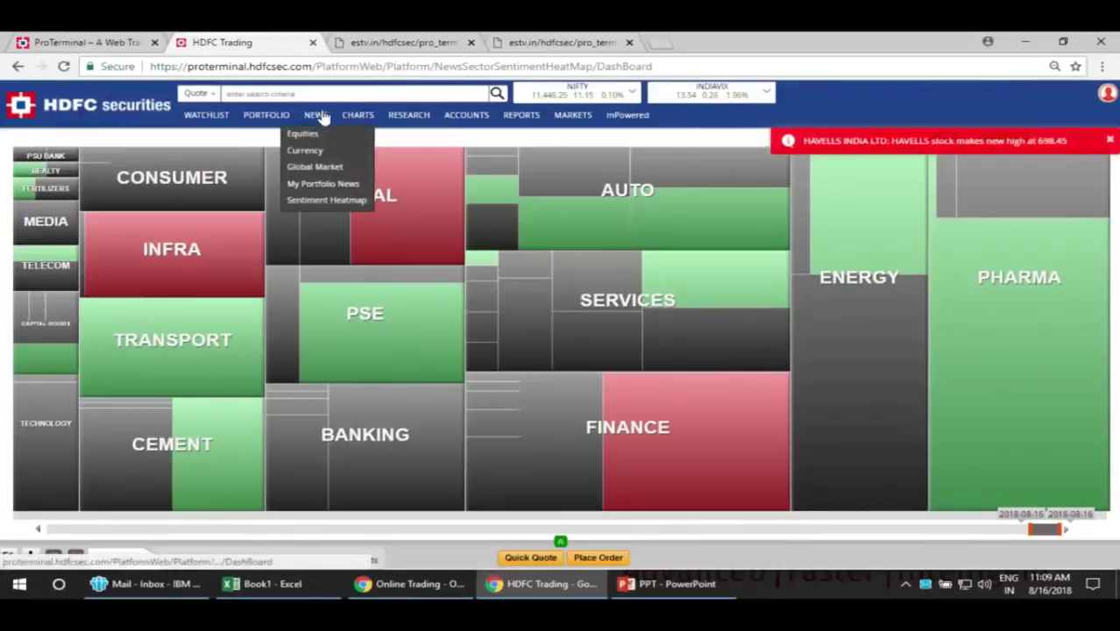
{"action": "left_click", "coordinate": [349, 204]}
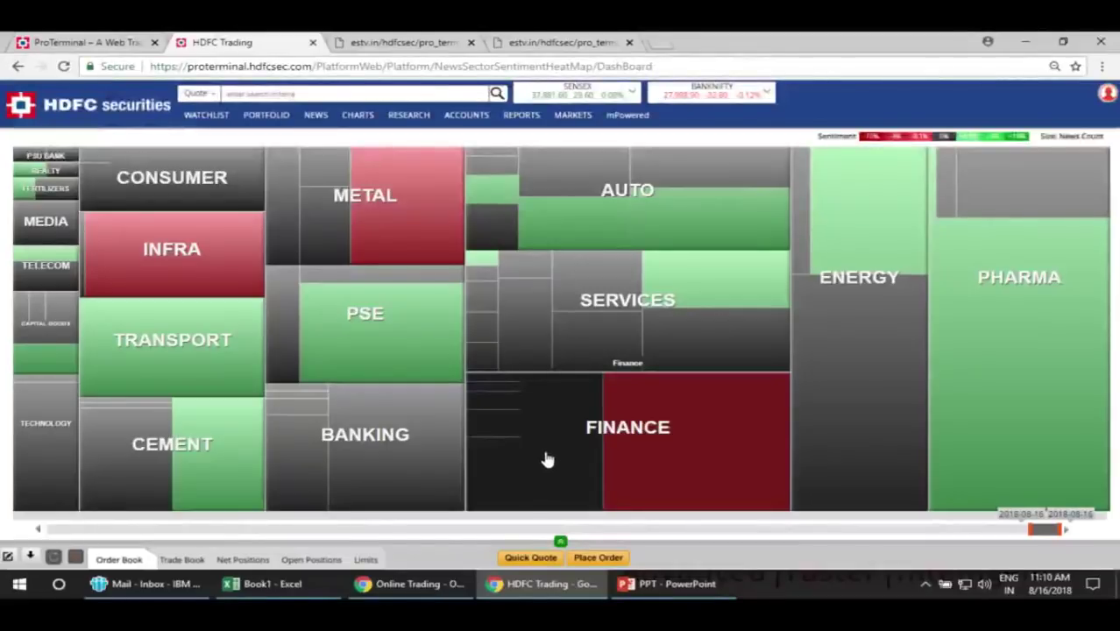
Step: Open the Global Market news and switch it to Map View
{"action": "mouse_move", "coordinate": [320, 123]}
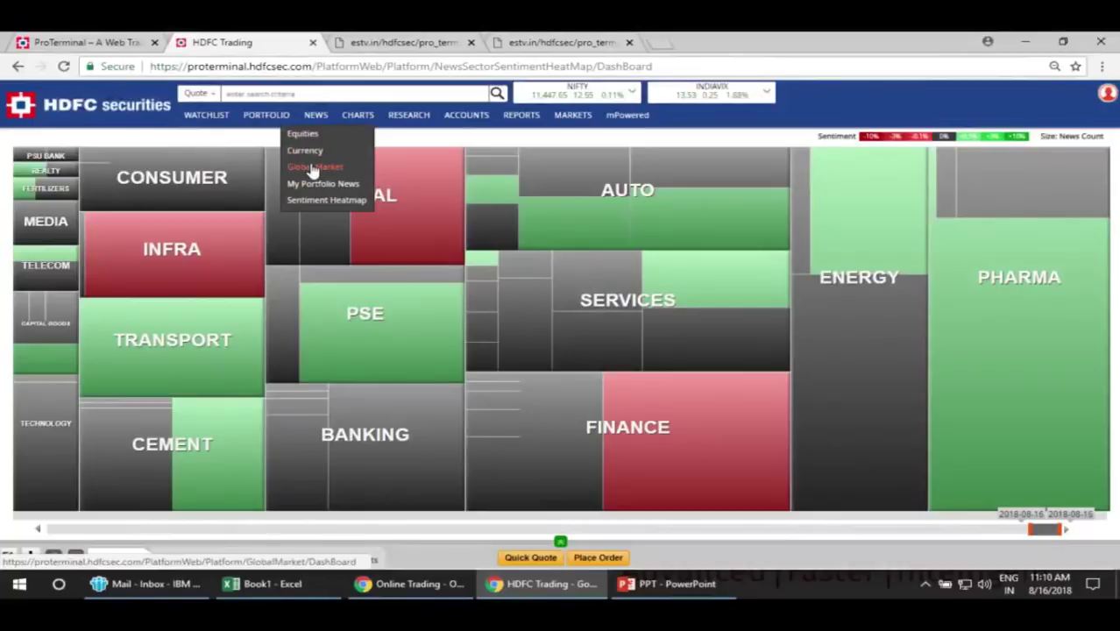
{"action": "left_click", "coordinate": [313, 168]}
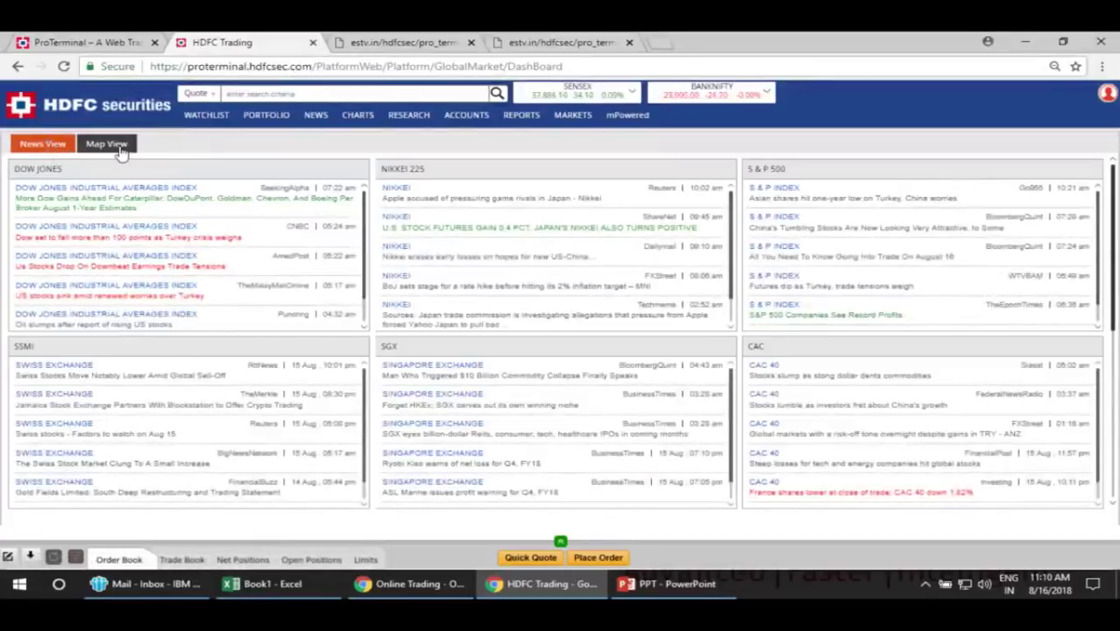
{"action": "left_click", "coordinate": [108, 145]}
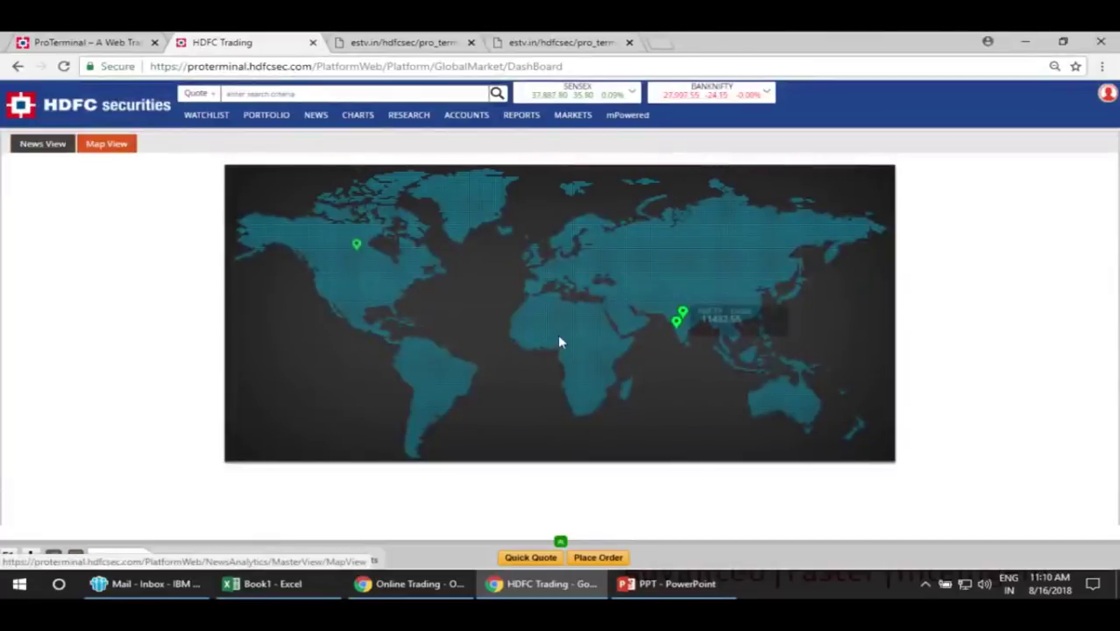
Step: Open the charting page, view its interval choices and load the ITC LTD chart
{"action": "left_click", "coordinate": [363, 123]}
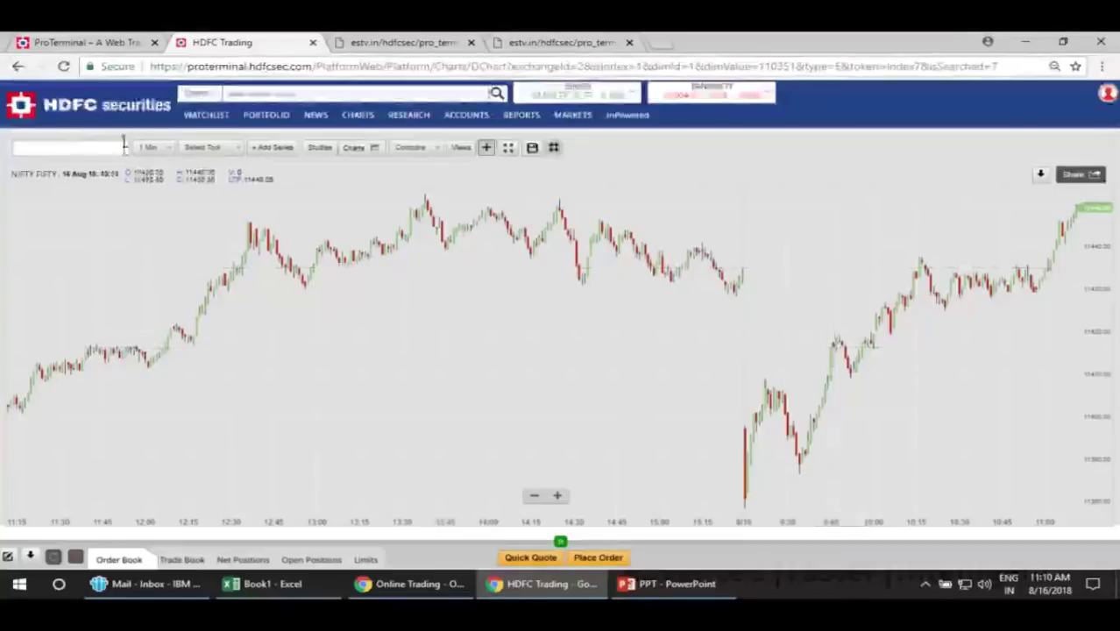
{"action": "left_click", "coordinate": [170, 155]}
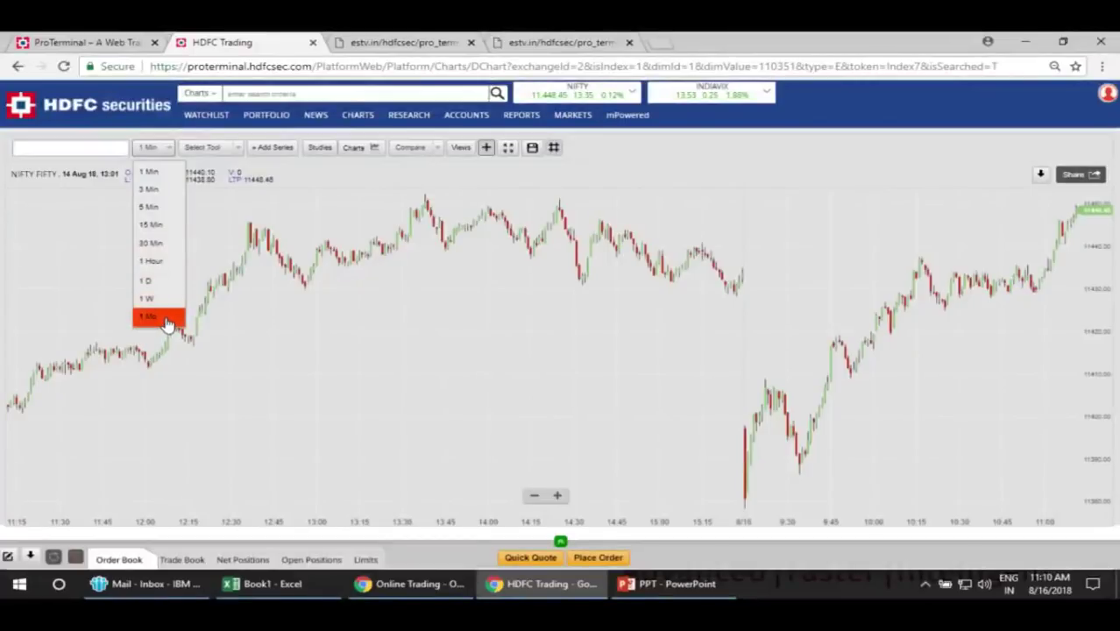
{"action": "left_click", "coordinate": [650, 211]}
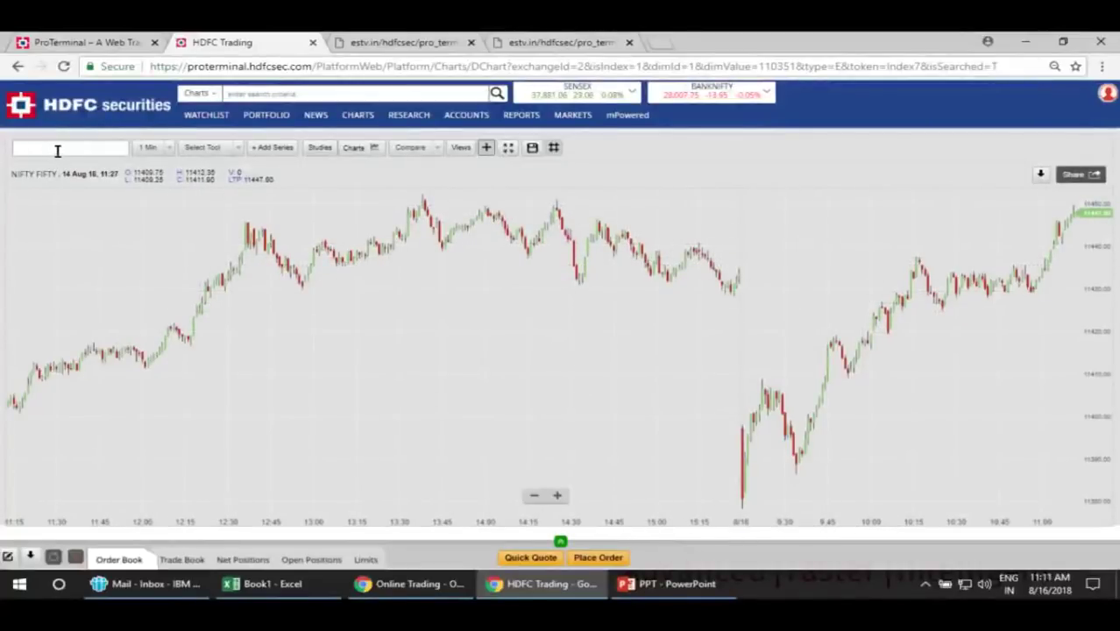
{"action": "type", "text": "ITC"}
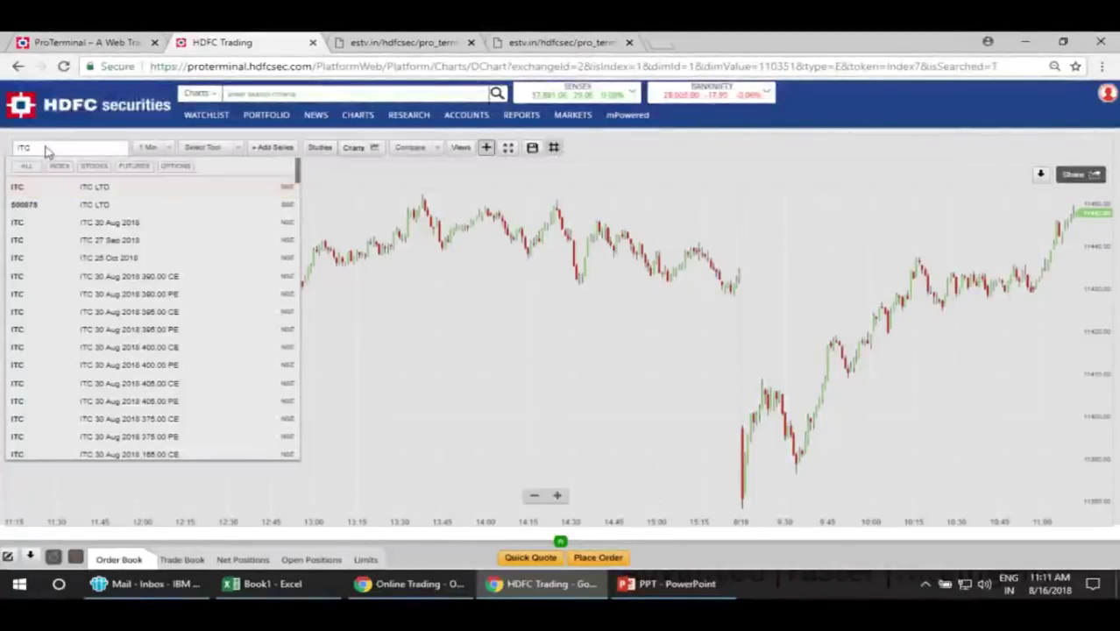
{"action": "left_click", "coordinate": [37, 182]}
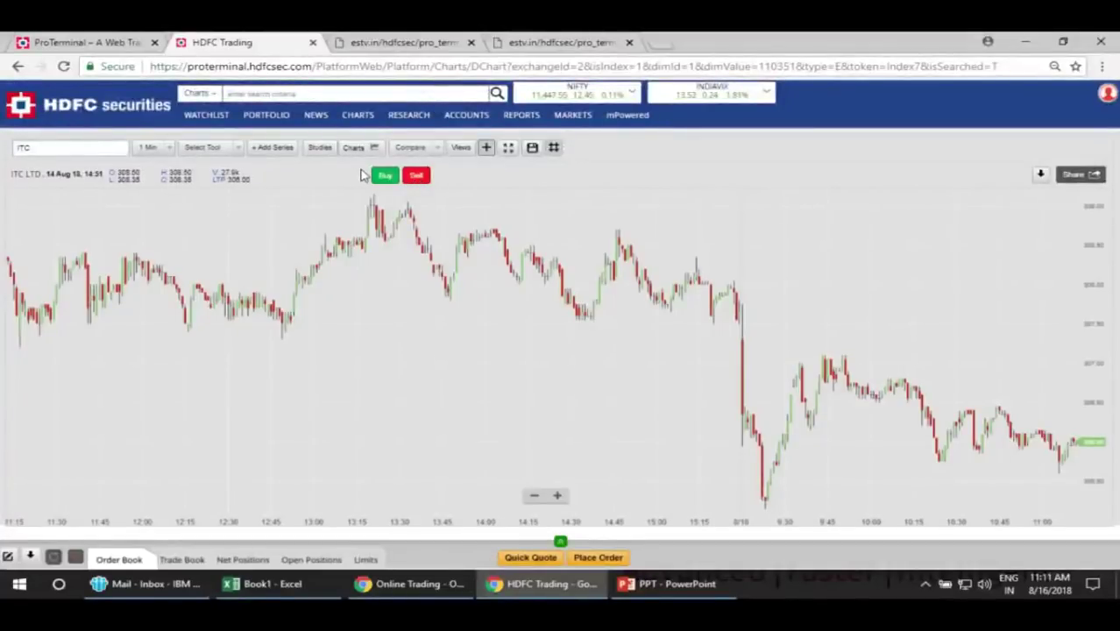
Step: View the added series, drawing tool, studies and chart type options available for the ITC chart
{"action": "left_click", "coordinate": [277, 148]}
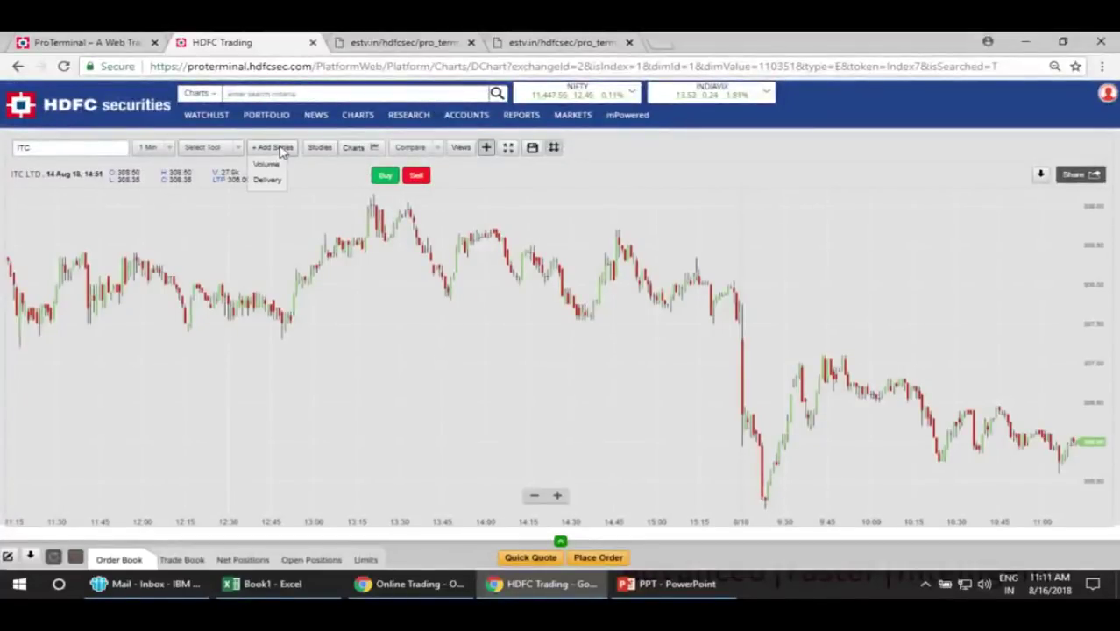
{"action": "left_click", "coordinate": [237, 151]}
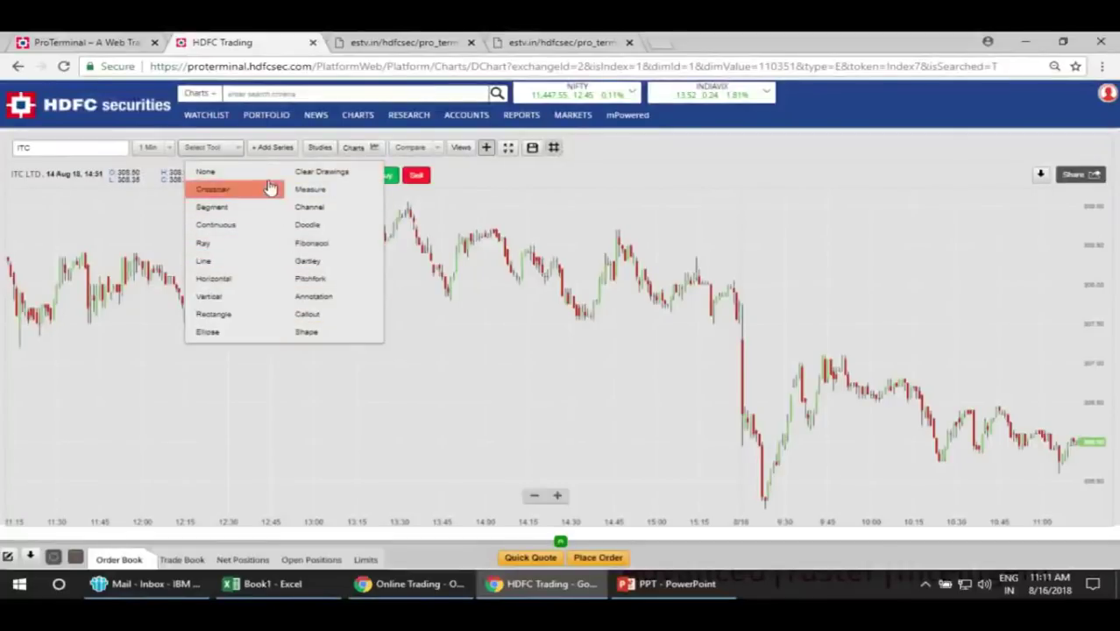
{"action": "left_click", "coordinate": [236, 151]}
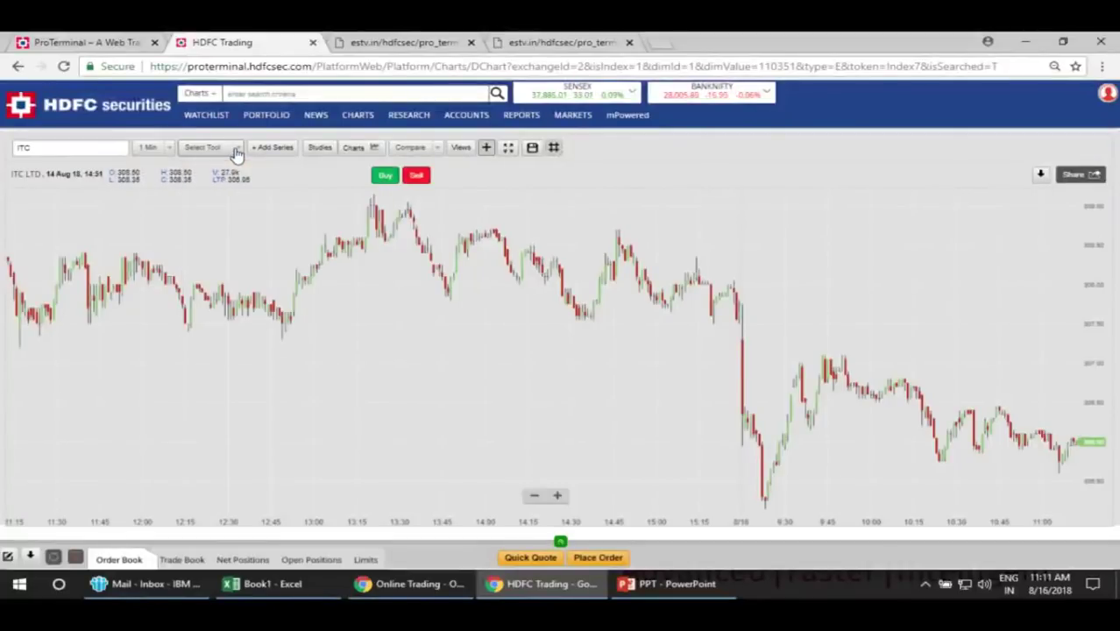
{"action": "left_click", "coordinate": [319, 147]}
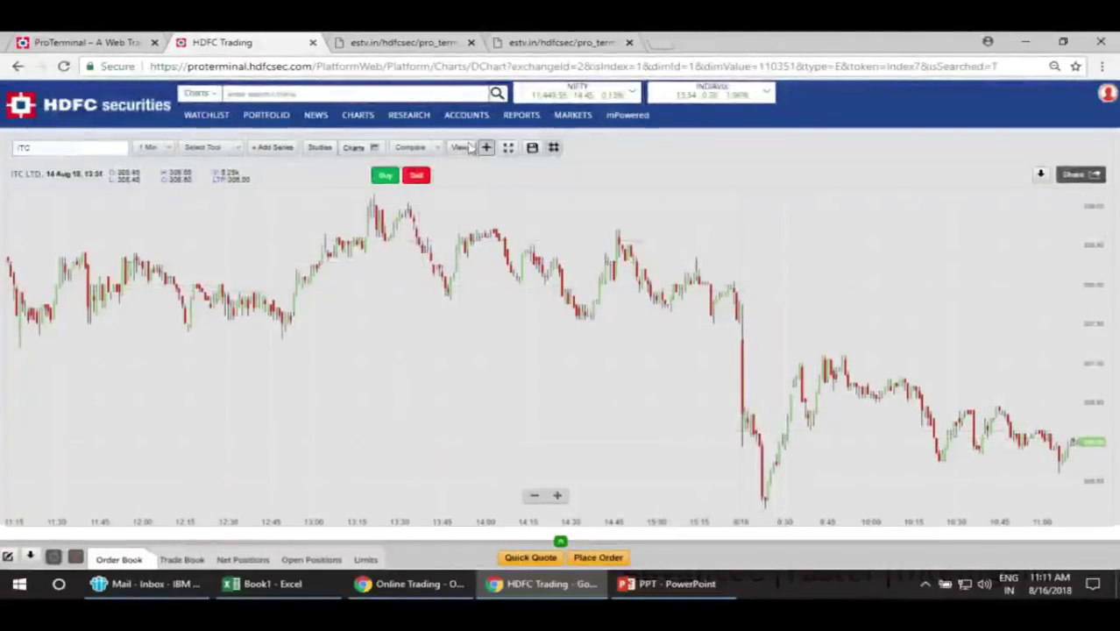
{"action": "left_click", "coordinate": [376, 149]}
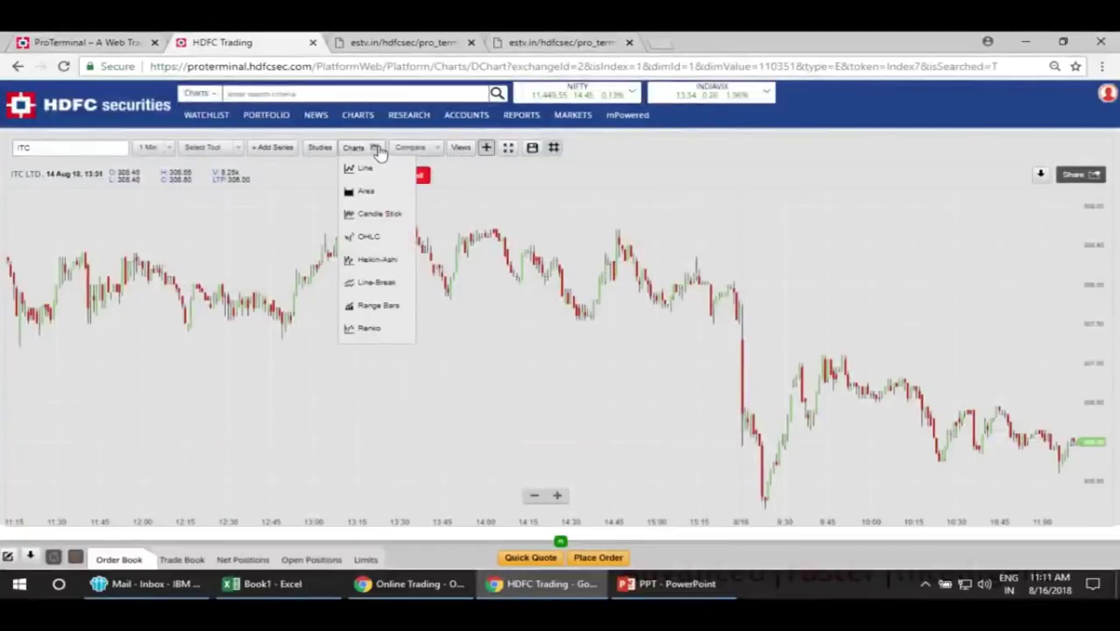
{"action": "left_click", "coordinate": [374, 246]}
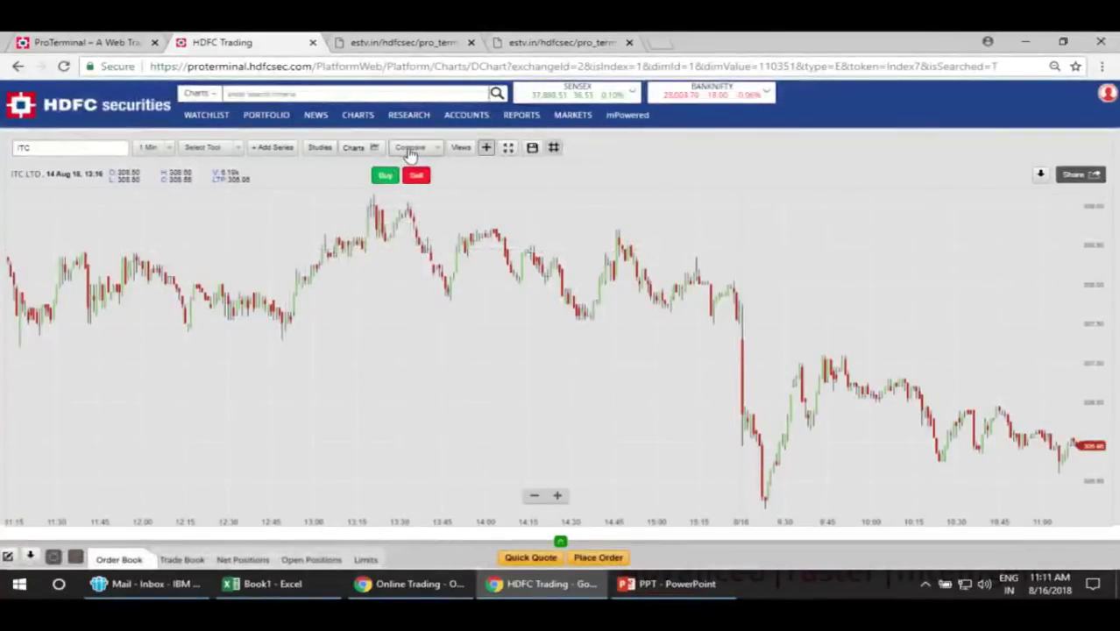
Step: Compare the ITC chart with the NIFTY FIFTY index as a line overlay
{"action": "left_click", "coordinate": [411, 154]}
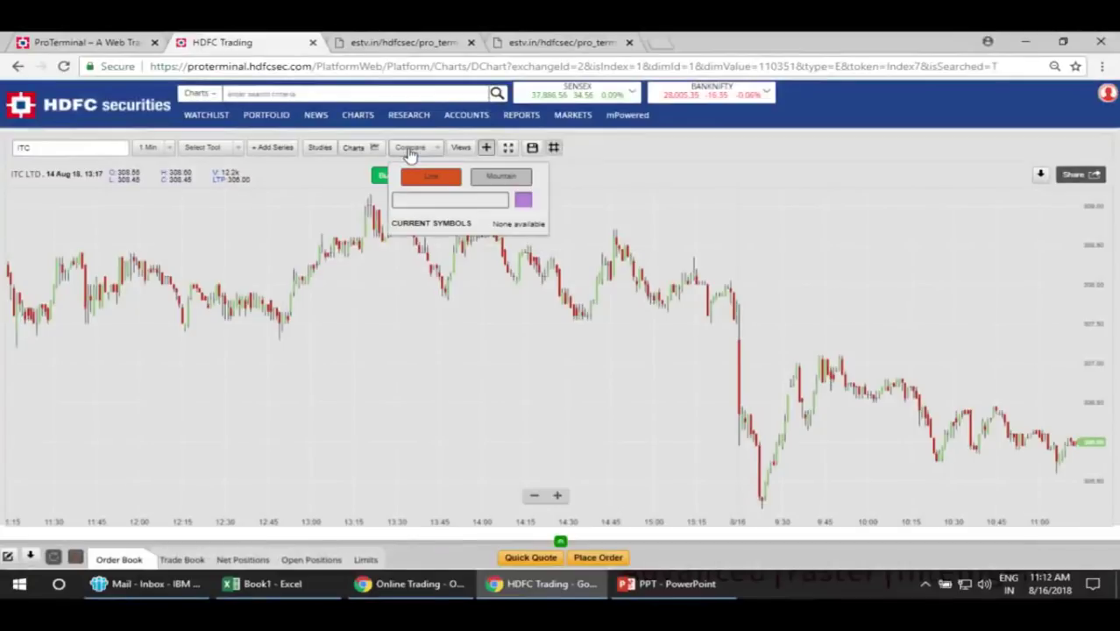
{"action": "left_click", "coordinate": [420, 203]}
{"action": "type", "text": "NIF"}
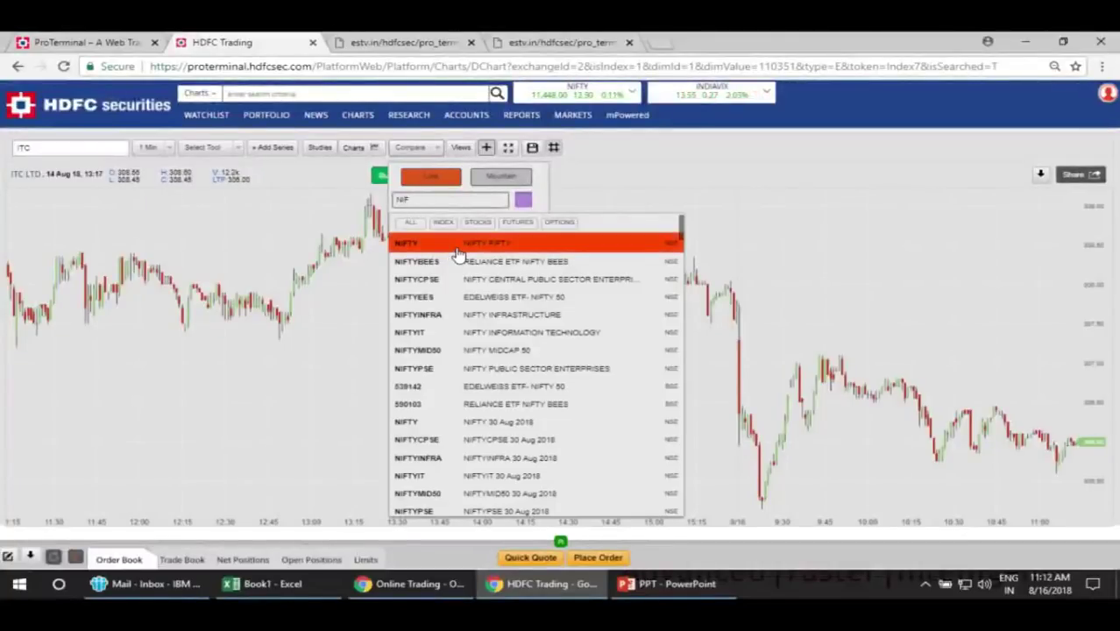
{"action": "left_click", "coordinate": [406, 243]}
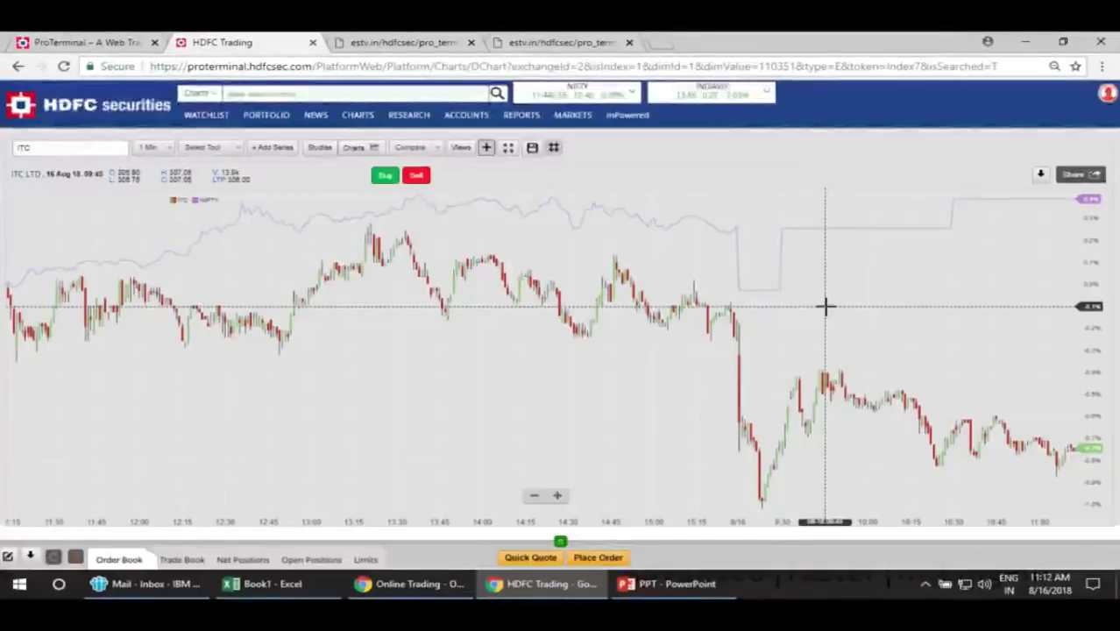
{"action": "mouse_move", "coordinate": [410, 117]}
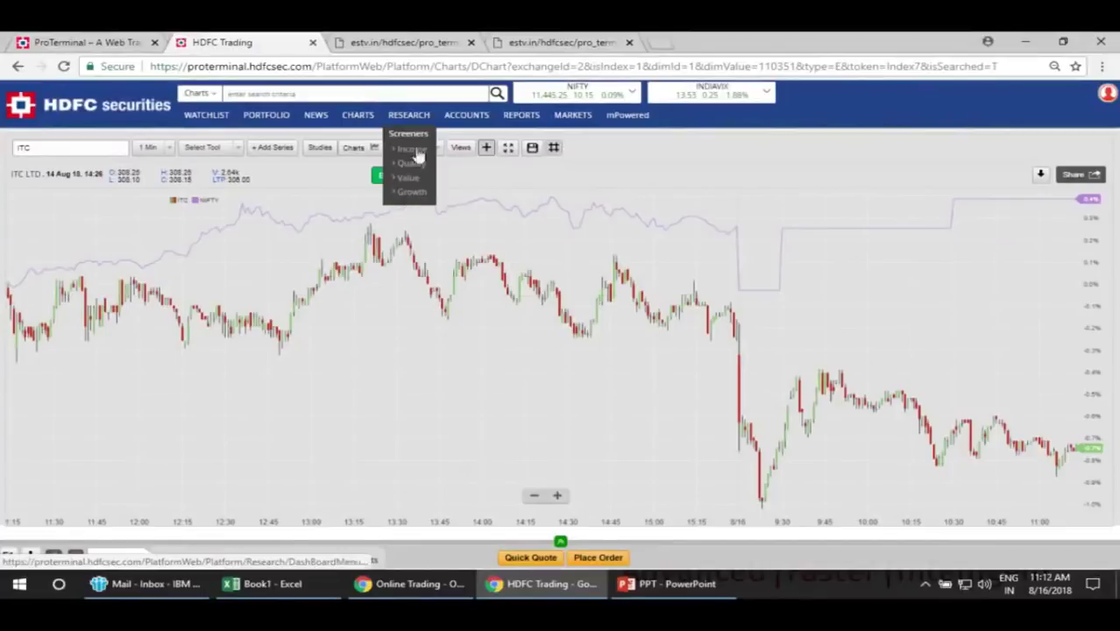
{"action": "mouse_move", "coordinate": [460, 120]}
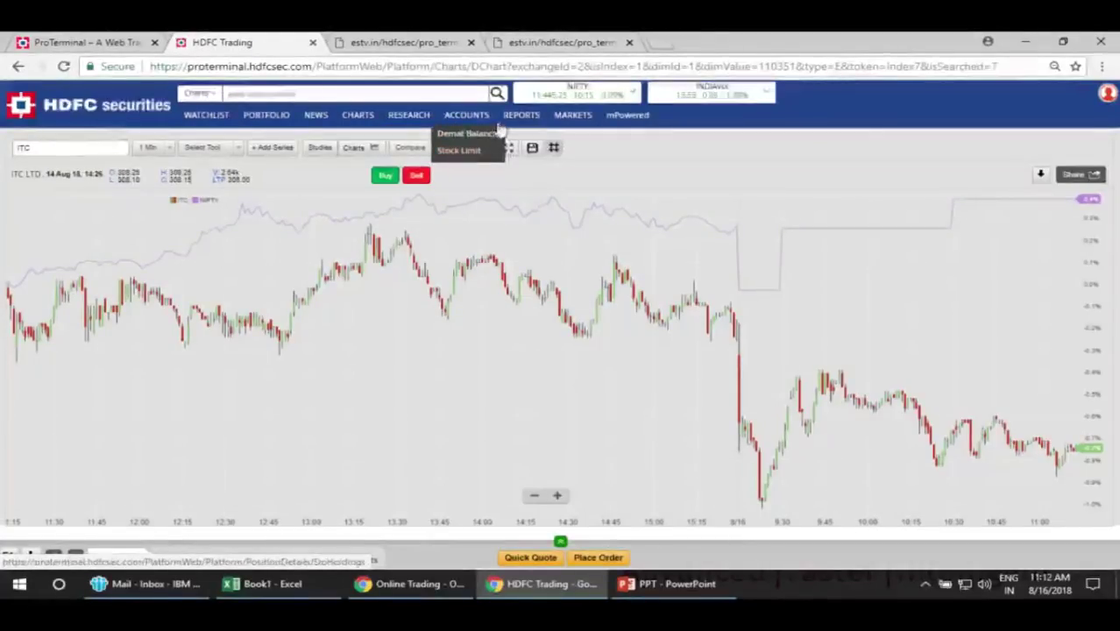
{"action": "mouse_move", "coordinate": [517, 123]}
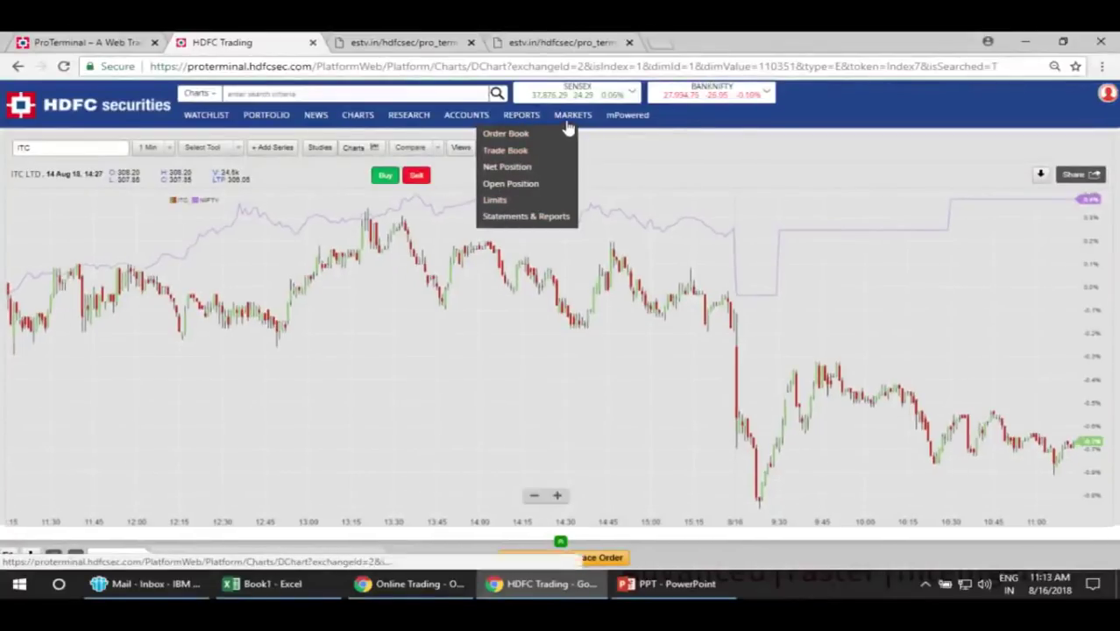
{"action": "mouse_move", "coordinate": [572, 125]}
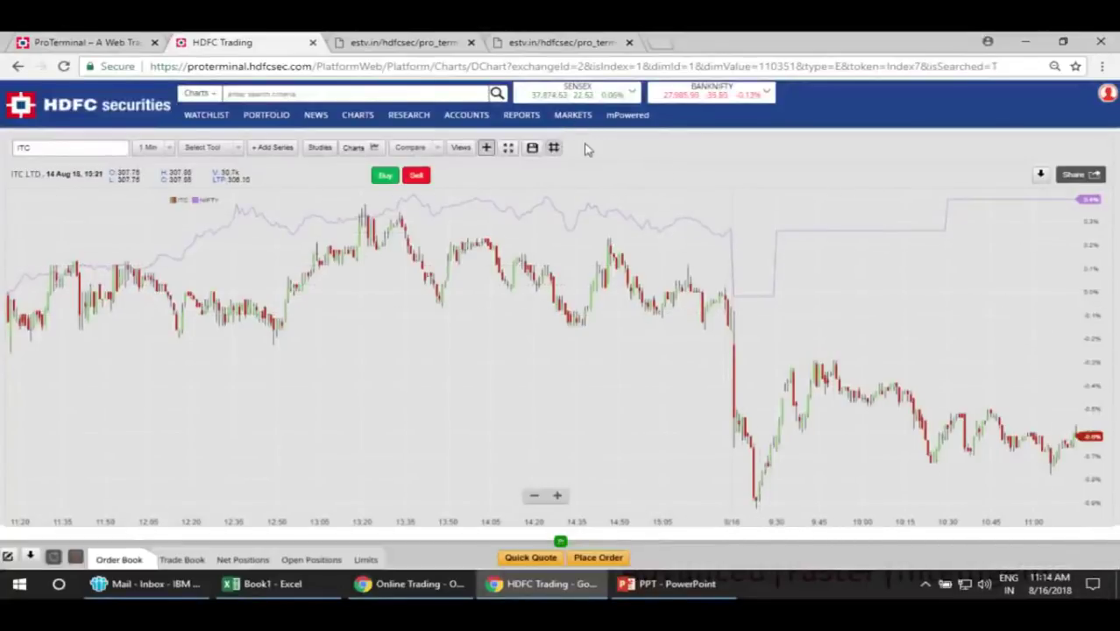
Step: Open the Equities market overview and look over its NSE heatmap, screeners and News Pulse
{"action": "mouse_move", "coordinate": [571, 118]}
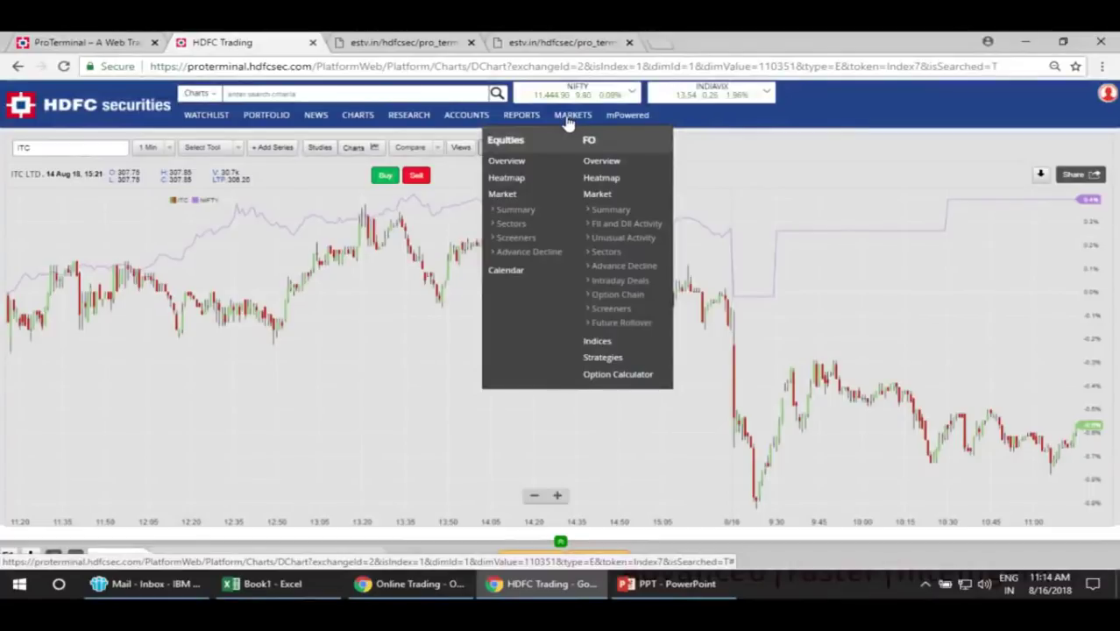
{"action": "left_click", "coordinate": [519, 162]}
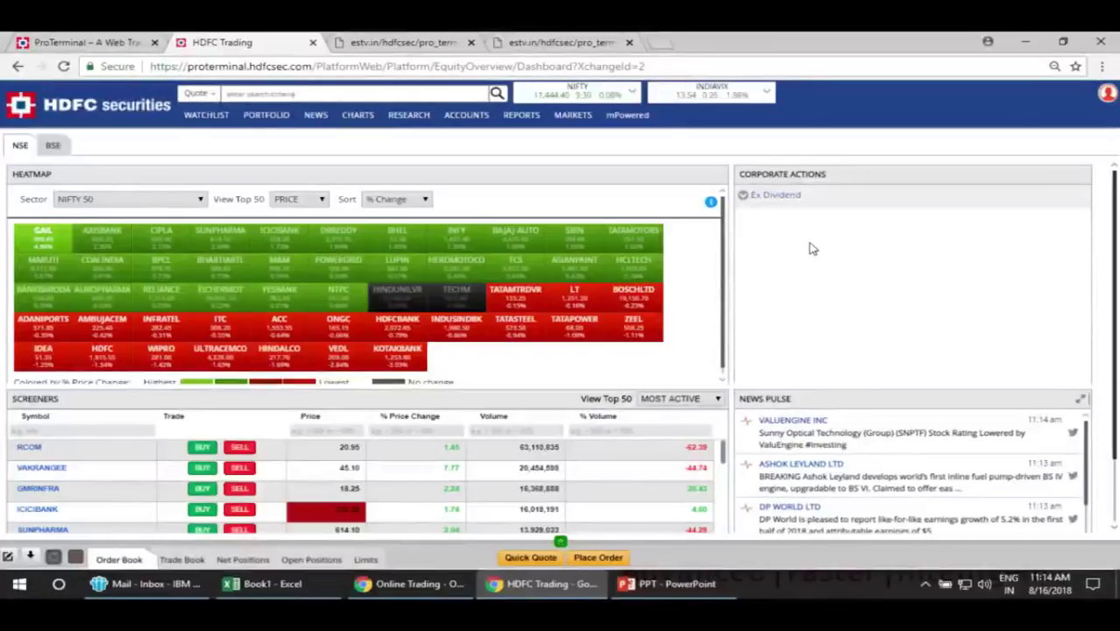
{"action": "scroll", "coordinate": [864, 419], "scroll_direction": "down", "scroll_amount": 1}
{"action": "scroll", "coordinate": [864, 419], "scroll_direction": "up", "scroll_amount": 1}
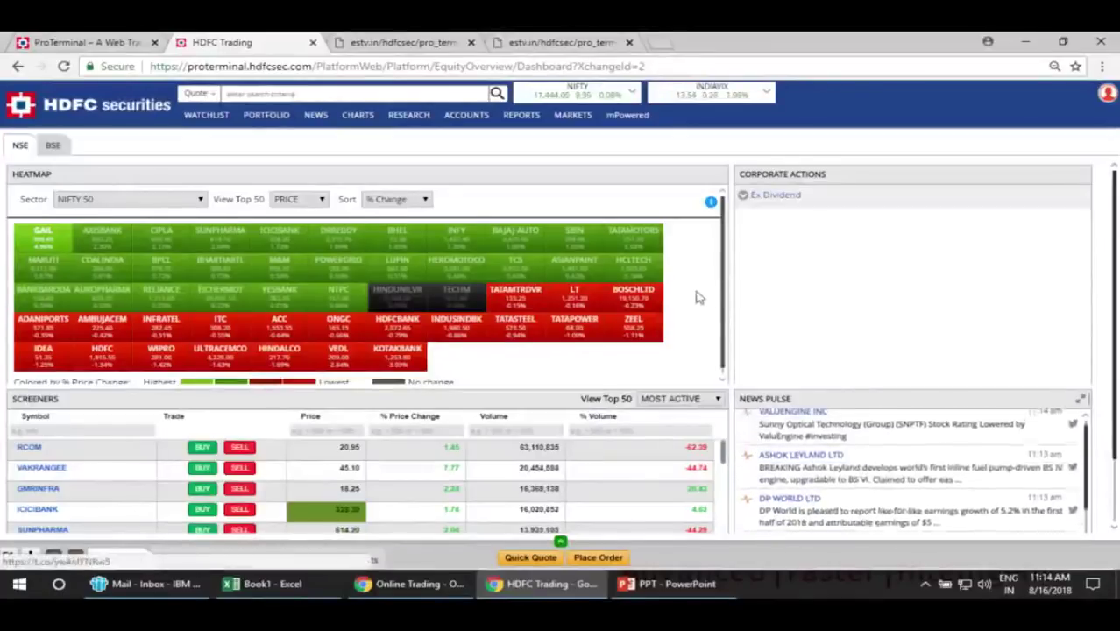
Step: Open the FO market overview and inspect the quote details of individual futures in its NSE heatmap
{"action": "left_click", "coordinate": [583, 118]}
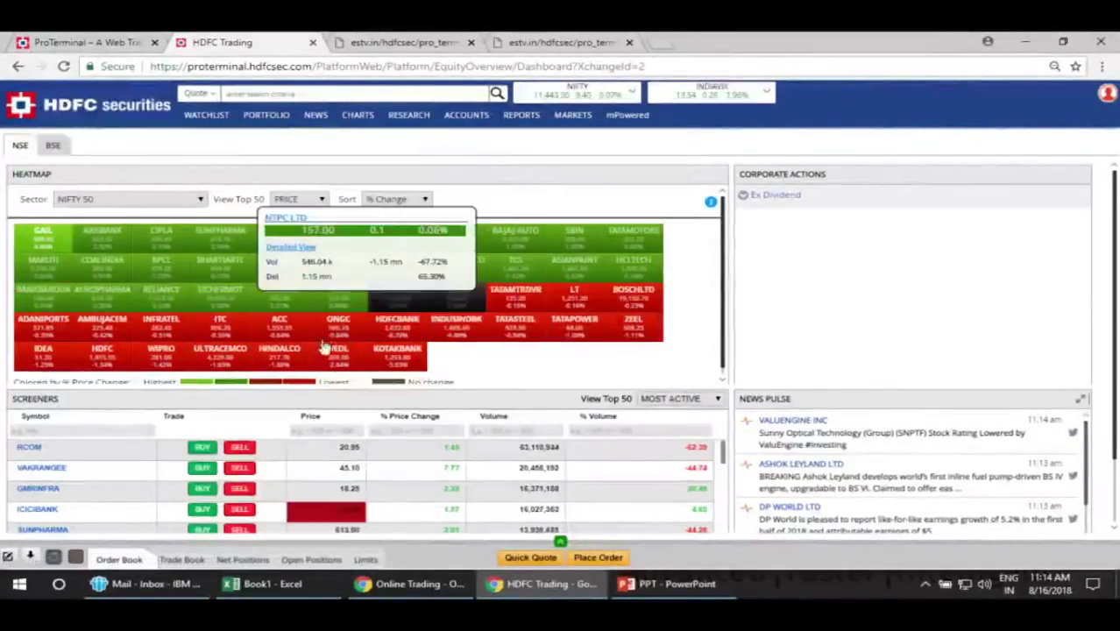
{"action": "mouse_move", "coordinate": [584, 129]}
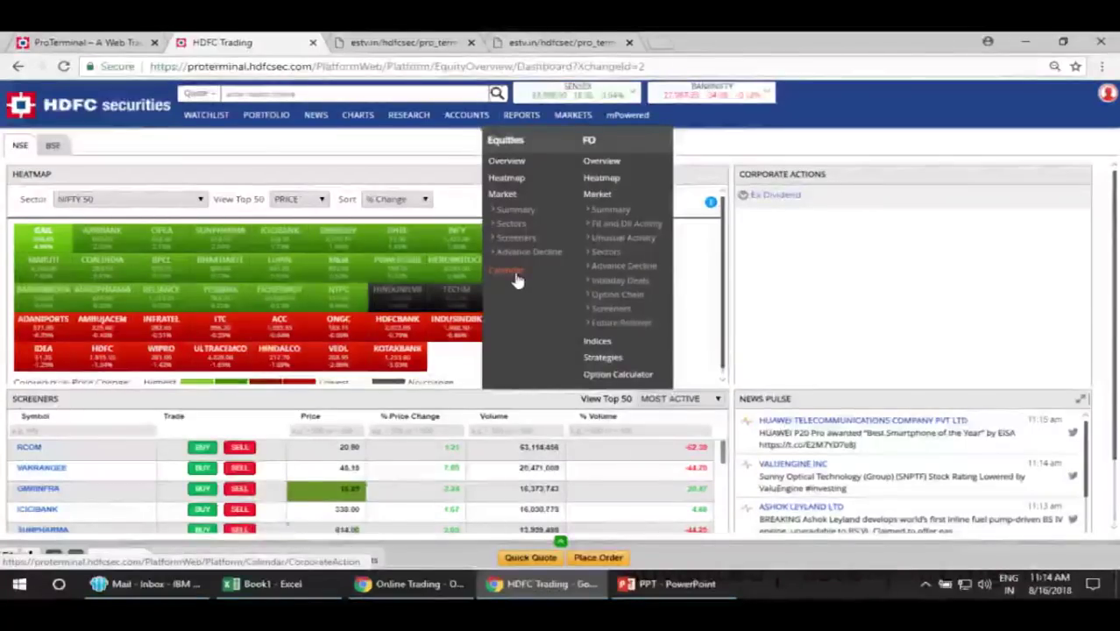
{"action": "left_click", "coordinate": [609, 166]}
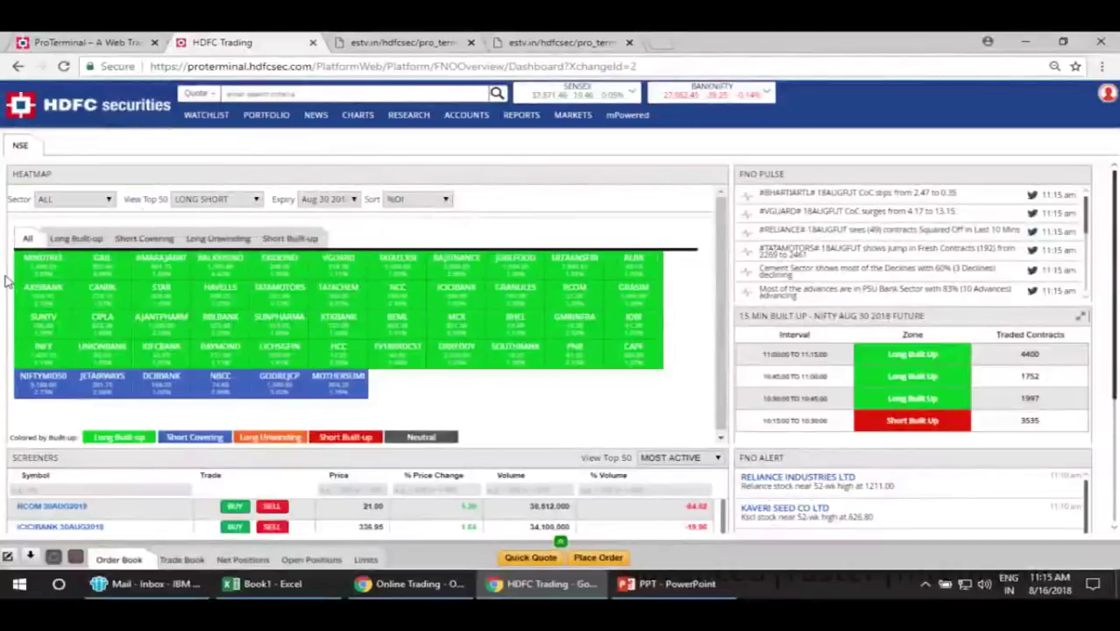
{"action": "mouse_move", "coordinate": [50, 267]}
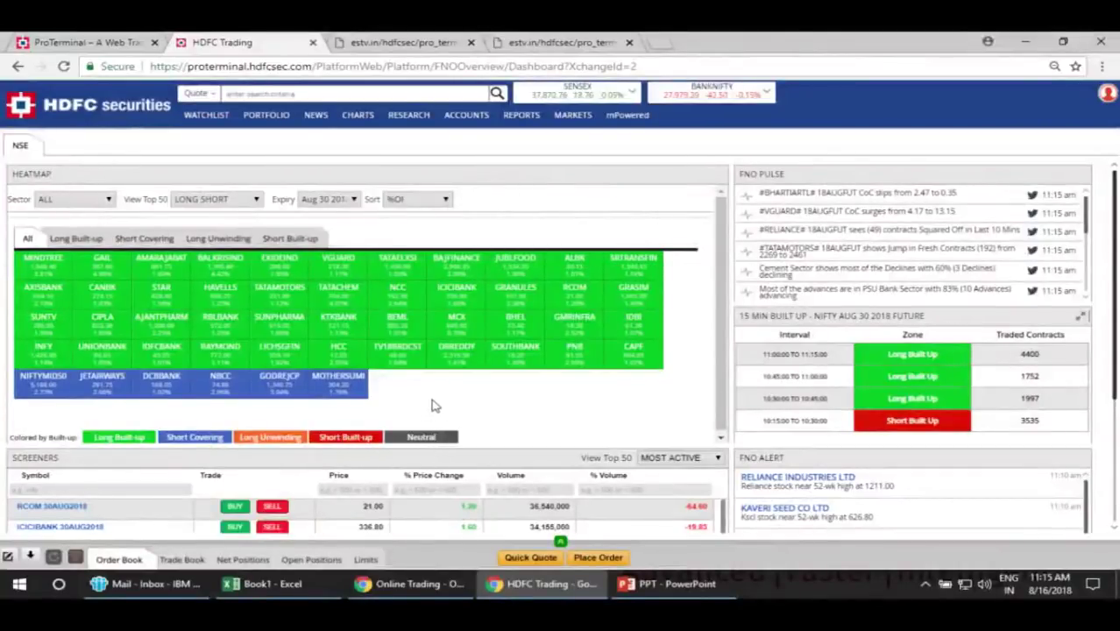
{"action": "mouse_move", "coordinate": [29, 294]}
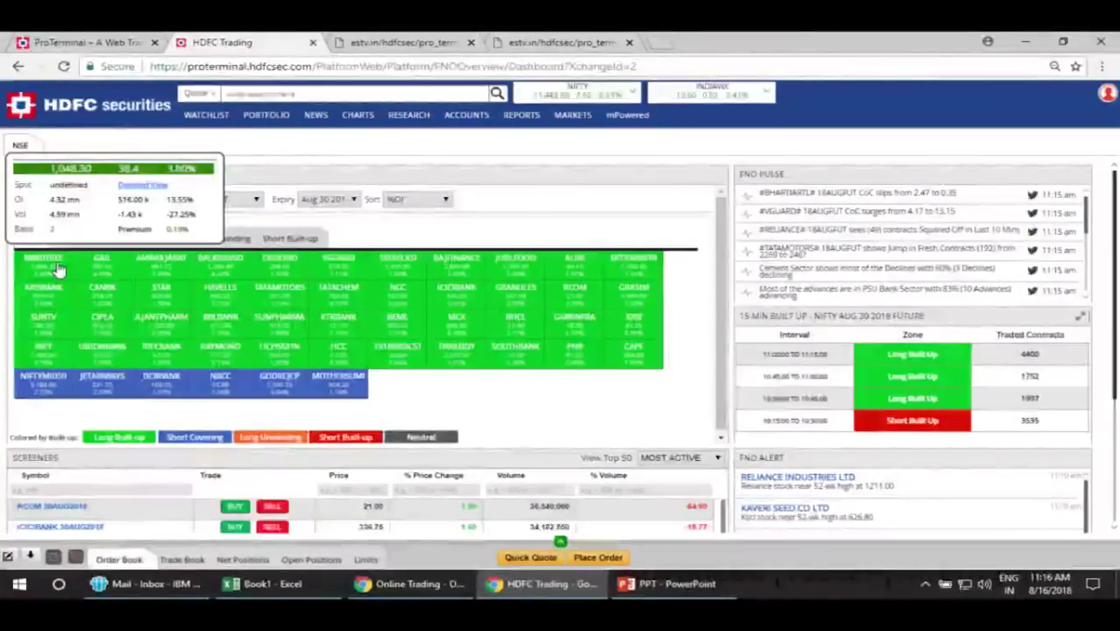
{"action": "mouse_move", "coordinate": [92, 272]}
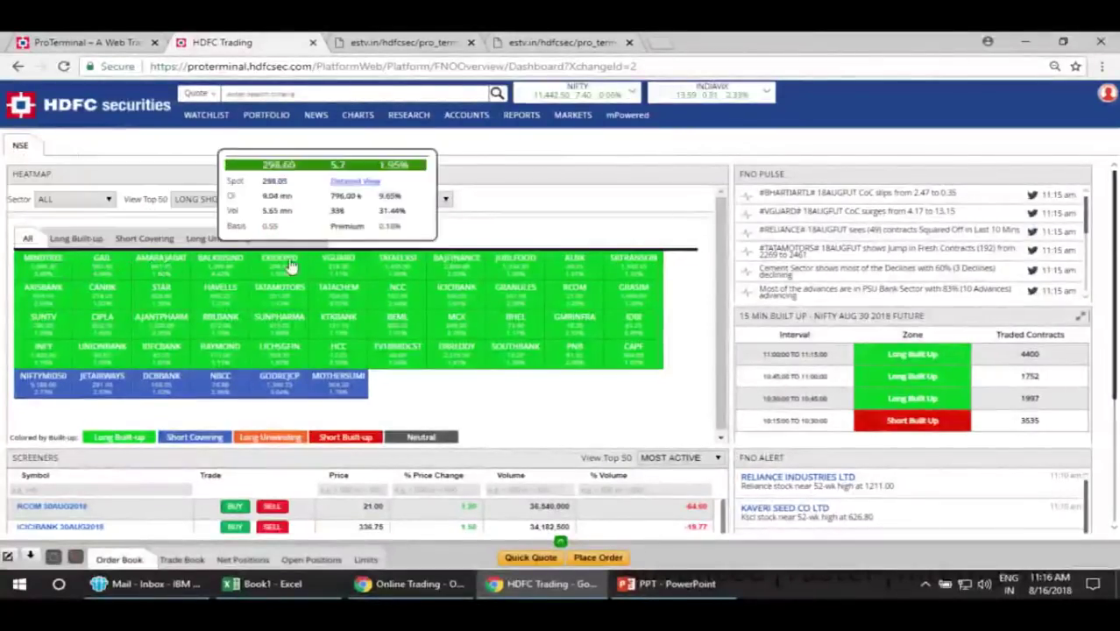
{"action": "mouse_move", "coordinate": [634, 360]}
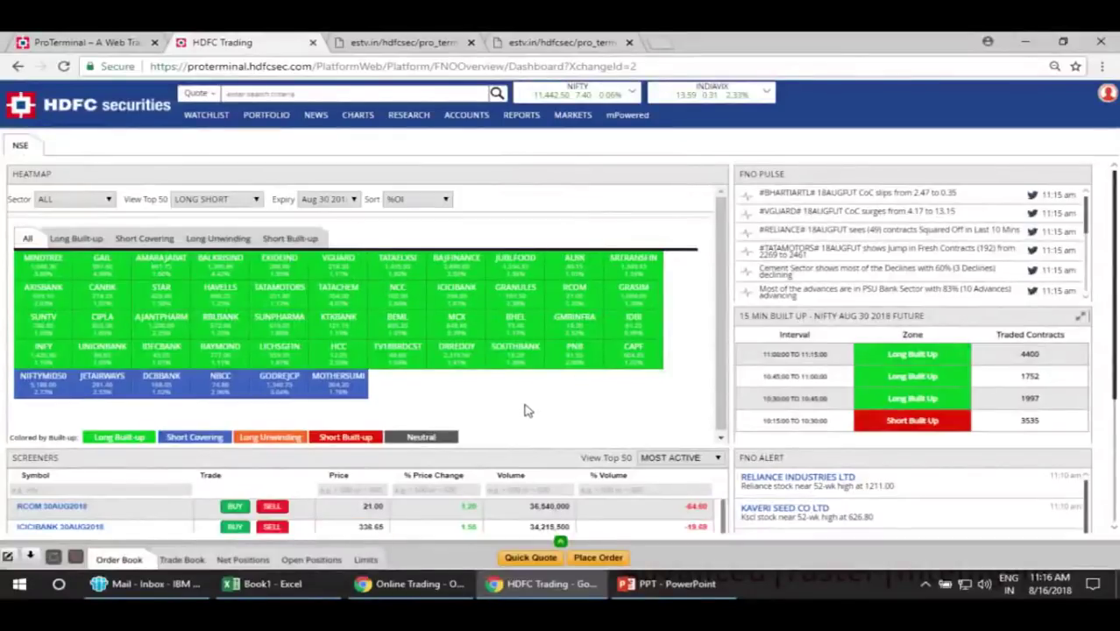
Step: View the FO heatmap by Long Built-up, Short Covering, Long Unwinding and Short Built-up, and return to All
{"action": "left_click", "coordinate": [66, 239]}
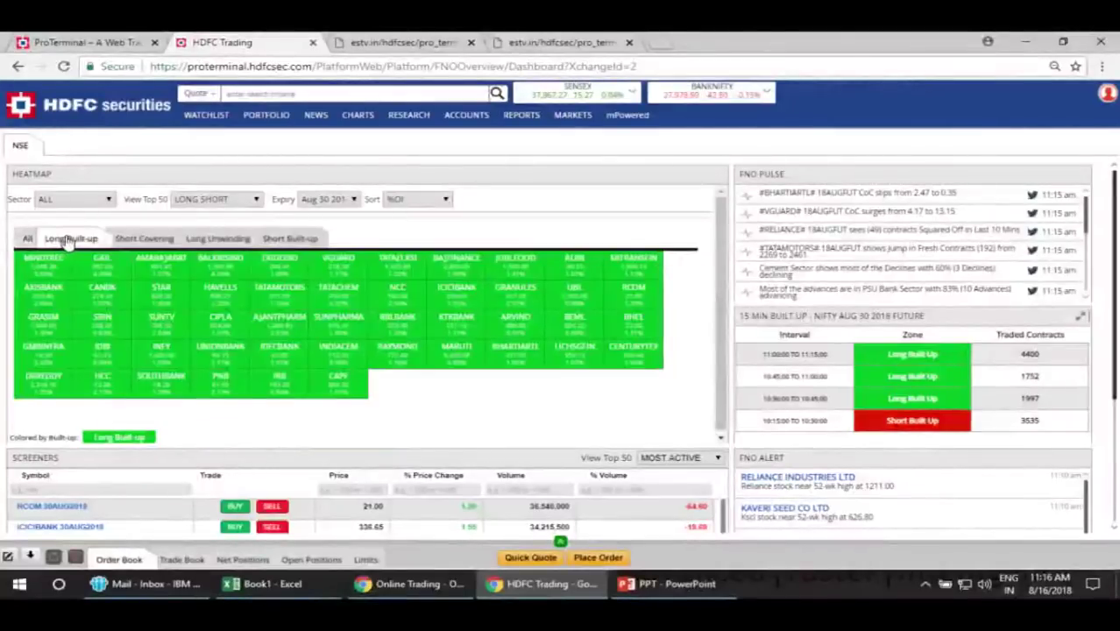
{"action": "left_click", "coordinate": [151, 241]}
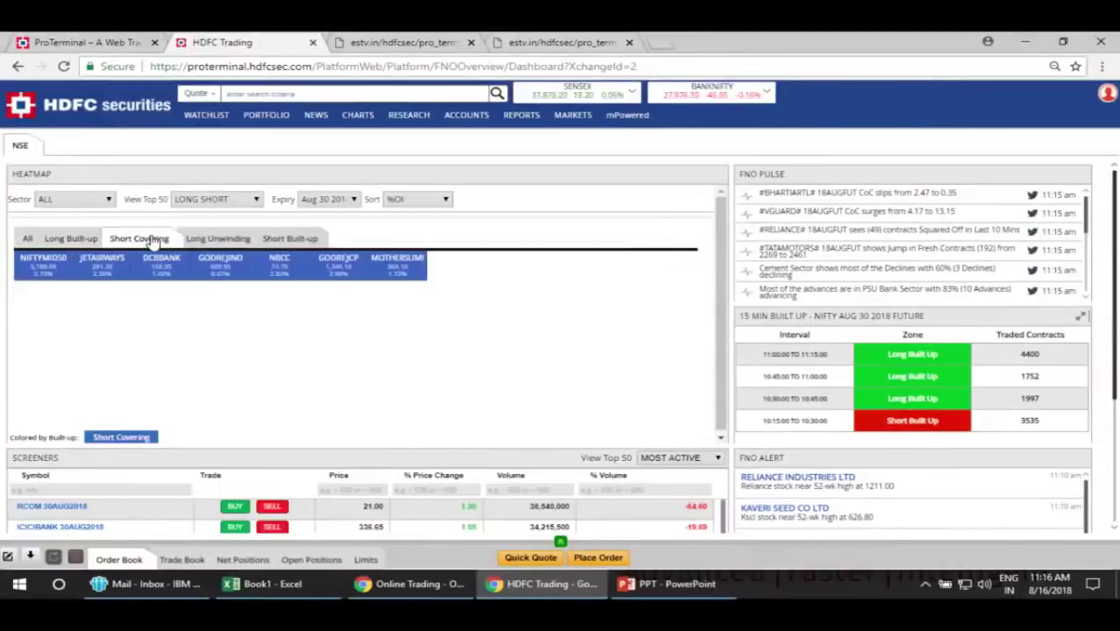
{"action": "left_click", "coordinate": [220, 239]}
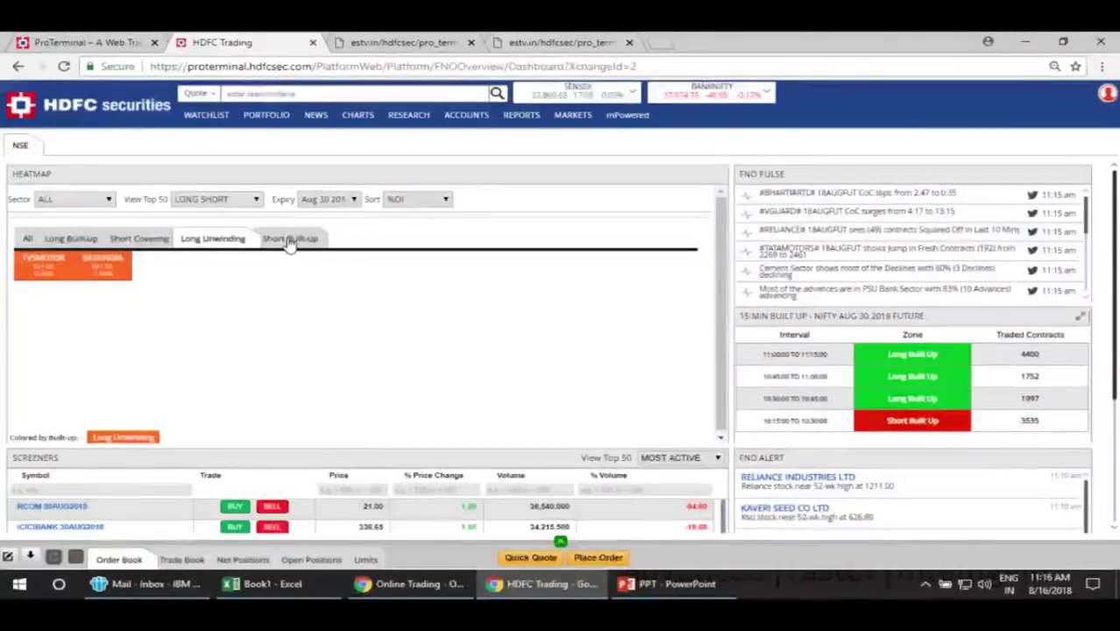
{"action": "left_click", "coordinate": [290, 241]}
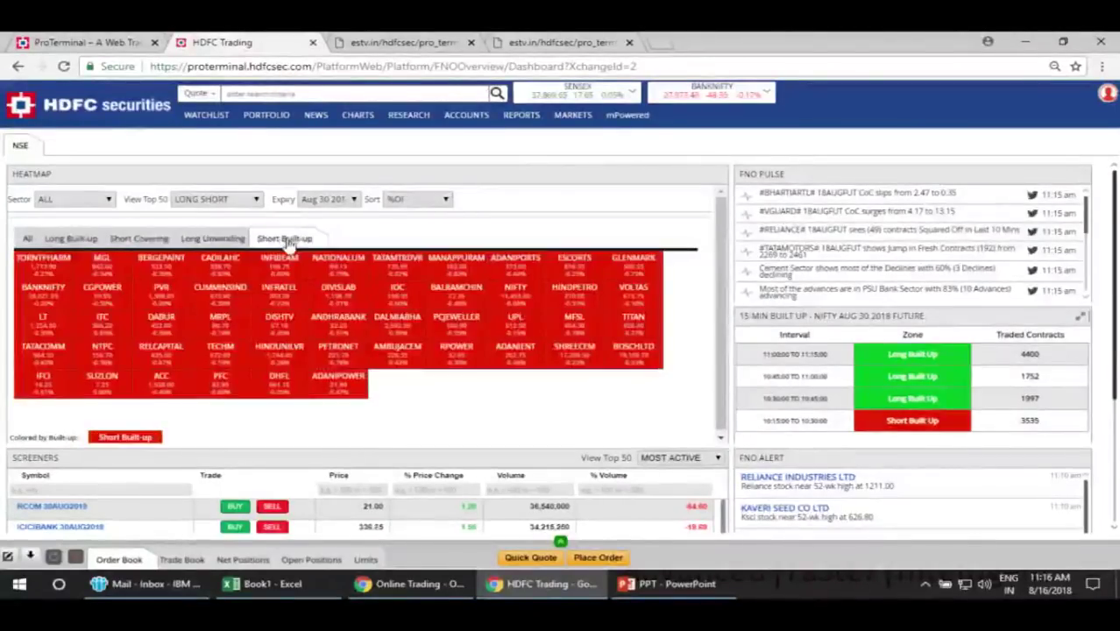
{"action": "left_click", "coordinate": [28, 239]}
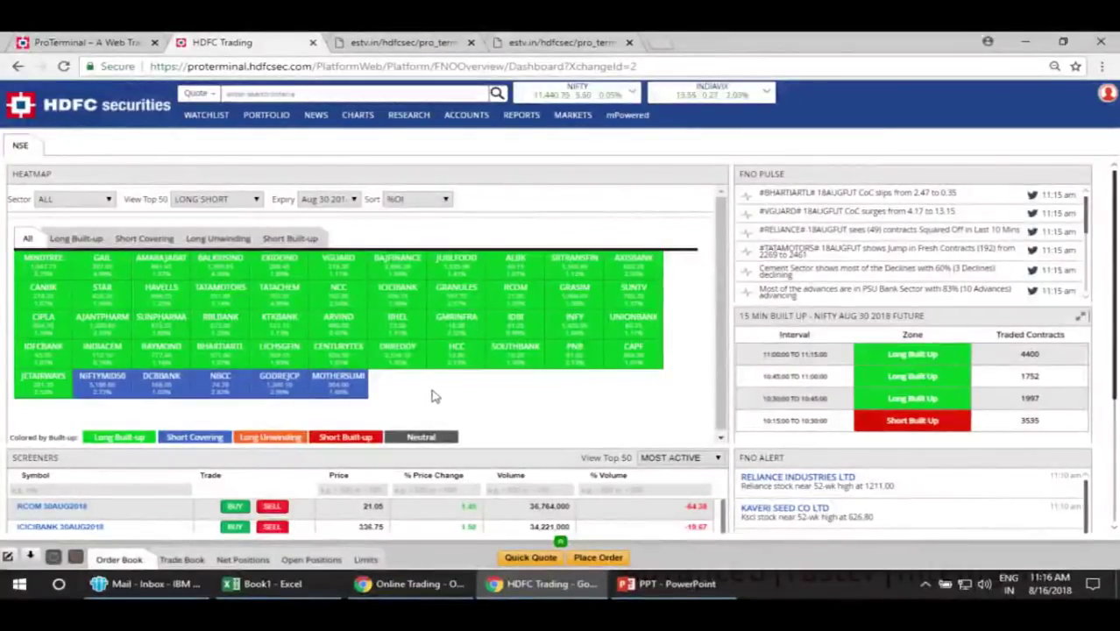
Step: Look over the FO screeners table and its Top 50 view choices, keeping Most Active
{"action": "scroll", "coordinate": [552, 405], "scroll_direction": "down", "scroll_amount": 2}
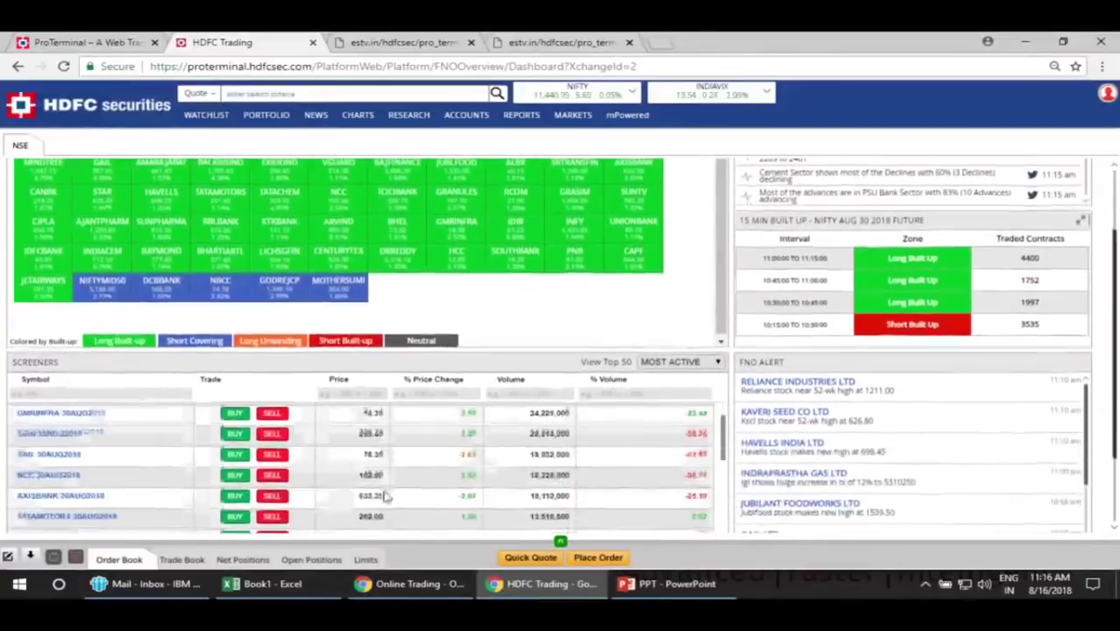
{"action": "left_click", "coordinate": [710, 362]}
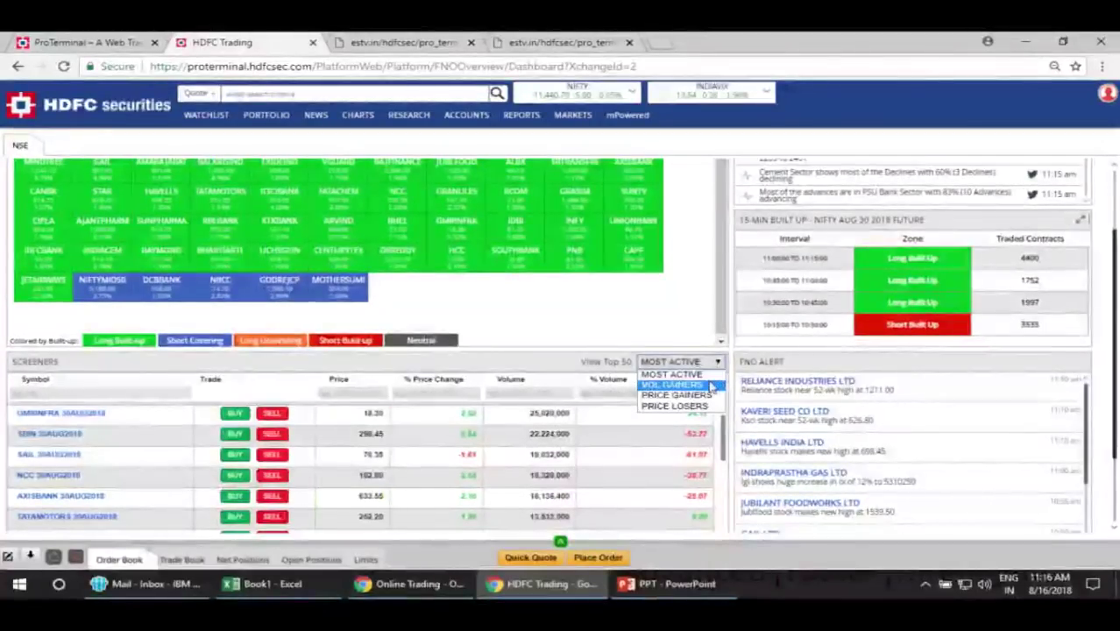
{"action": "left_click", "coordinate": [562, 338]}
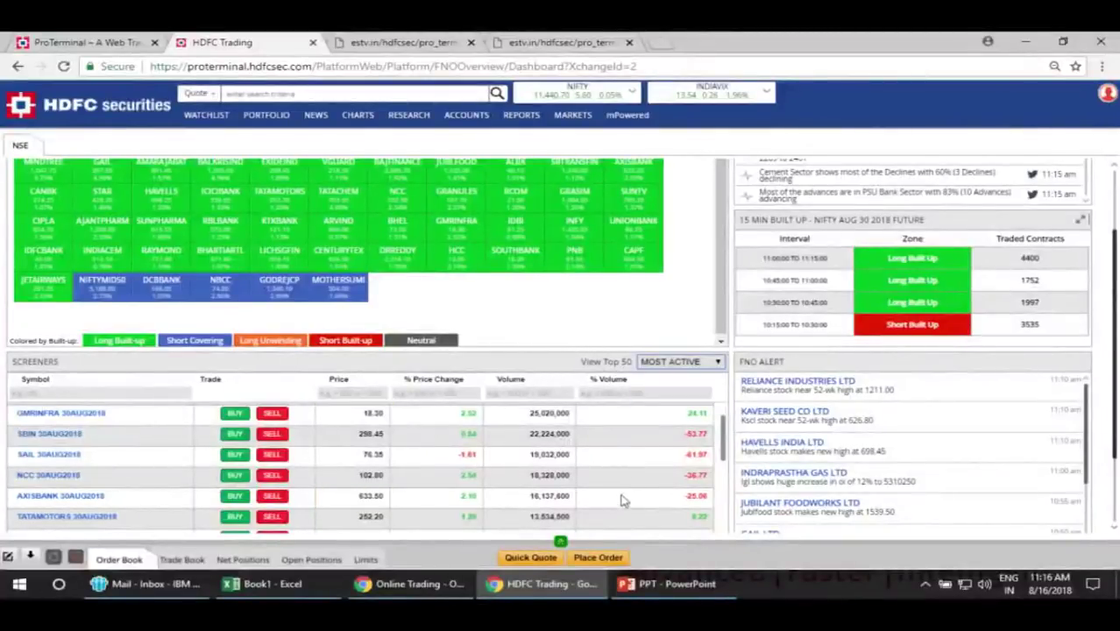
{"action": "scroll", "coordinate": [982, 266], "scroll_direction": "up", "scroll_amount": 2}
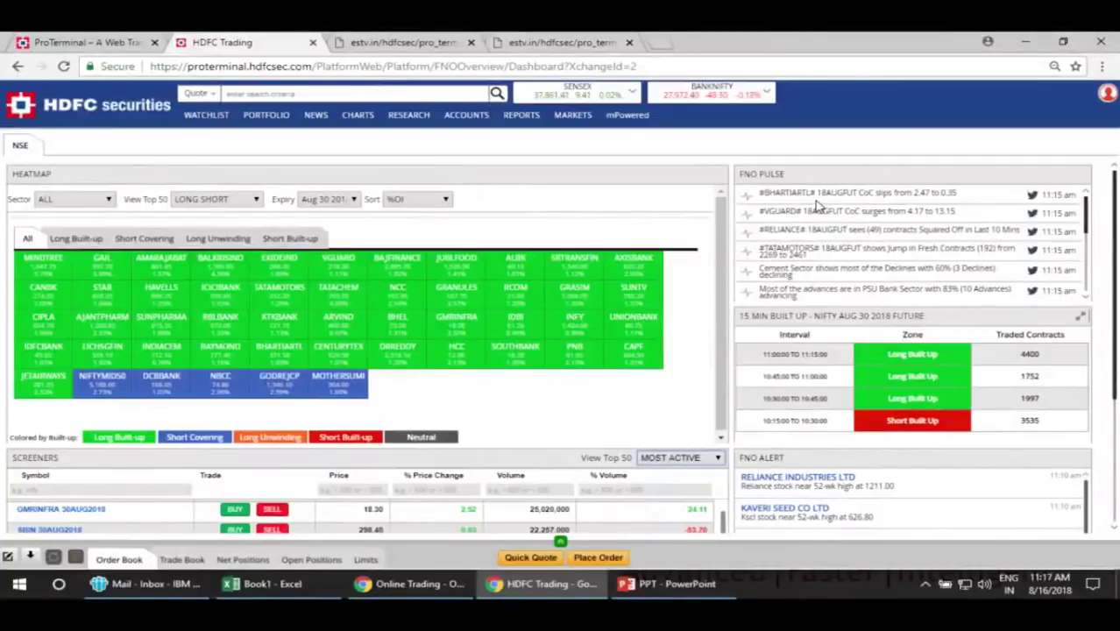
Step: Expand the 15 Min Built Up table for the NIFTY AUG 30 2018 future, review its intervals and close it
{"action": "left_click", "coordinate": [1083, 318]}
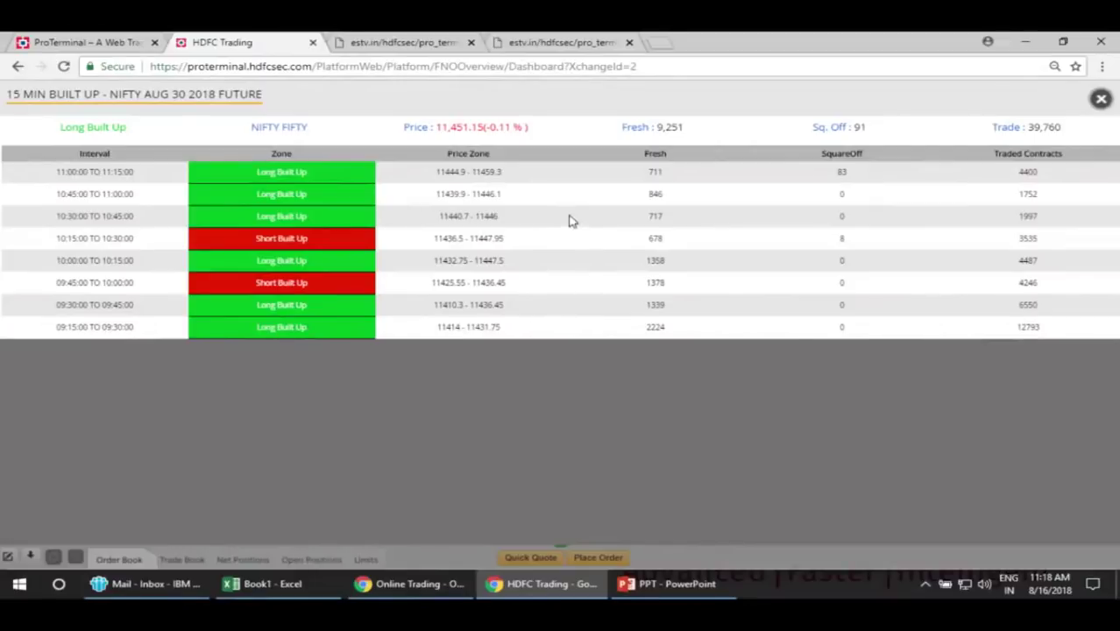
{"action": "left_click", "coordinate": [1101, 99]}
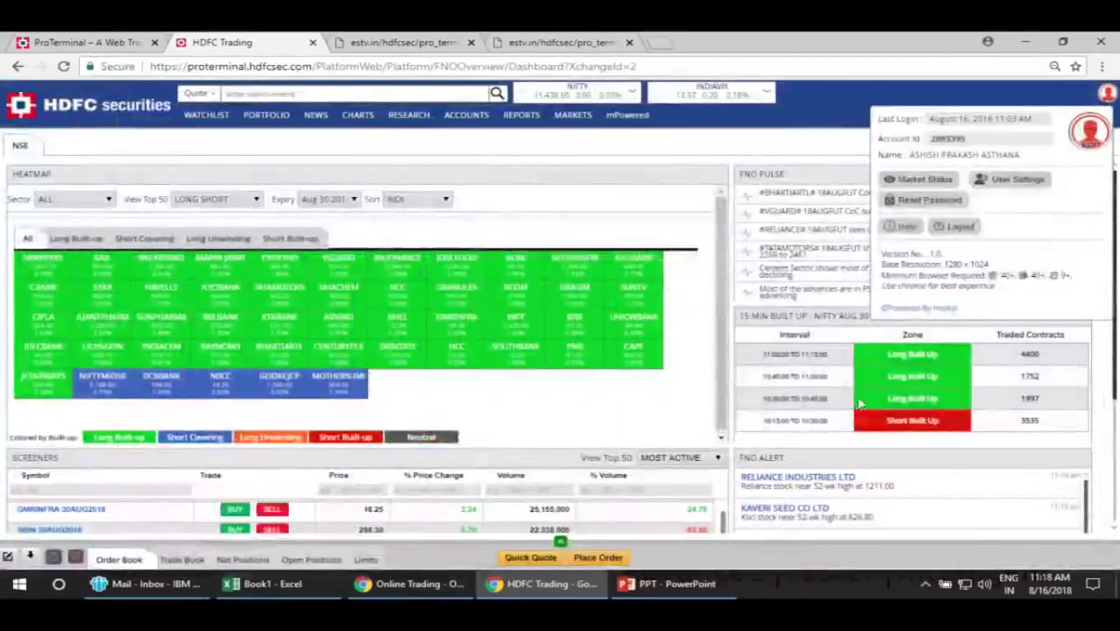
Step: Open the F&O company page of MINDTREE from the FO heatmap
{"action": "mouse_move", "coordinate": [35, 270]}
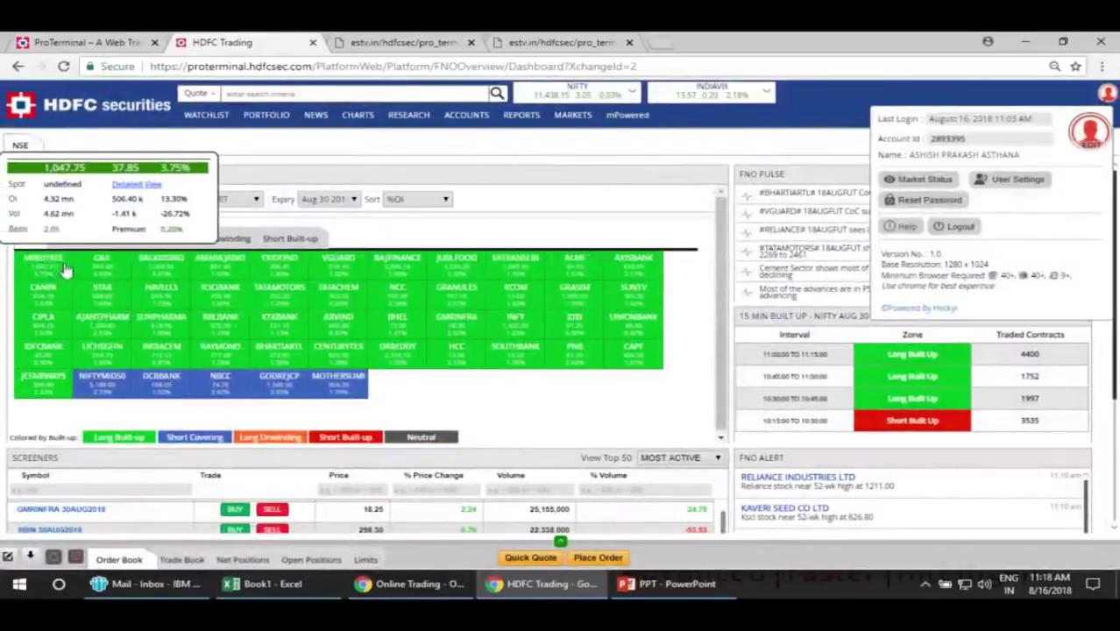
{"action": "mouse_move", "coordinate": [474, 364]}
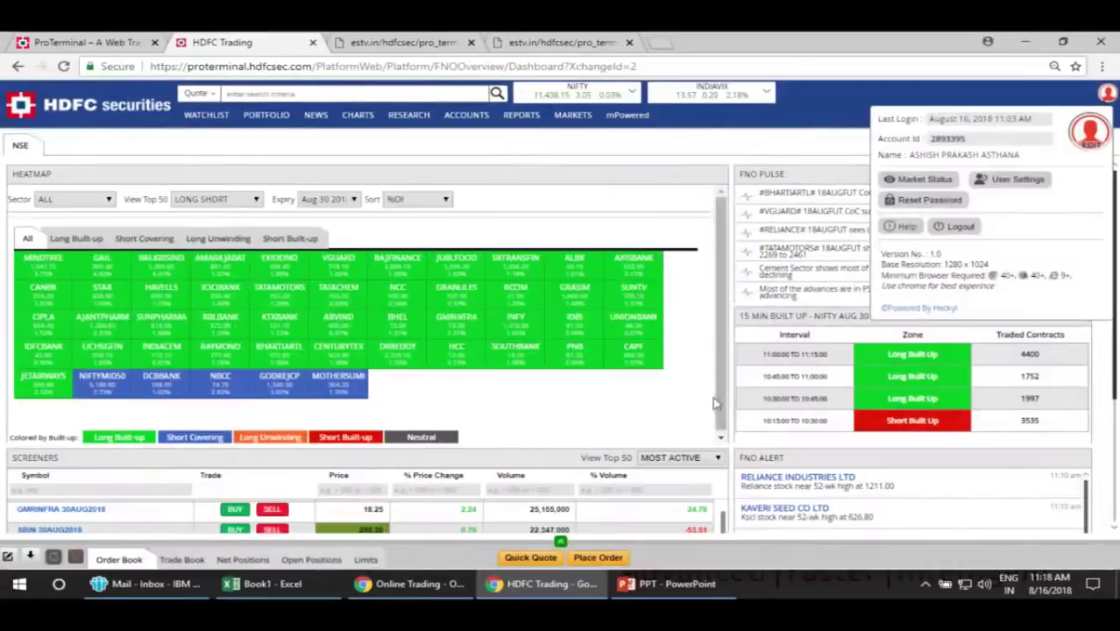
{"action": "left_click", "coordinate": [54, 265]}
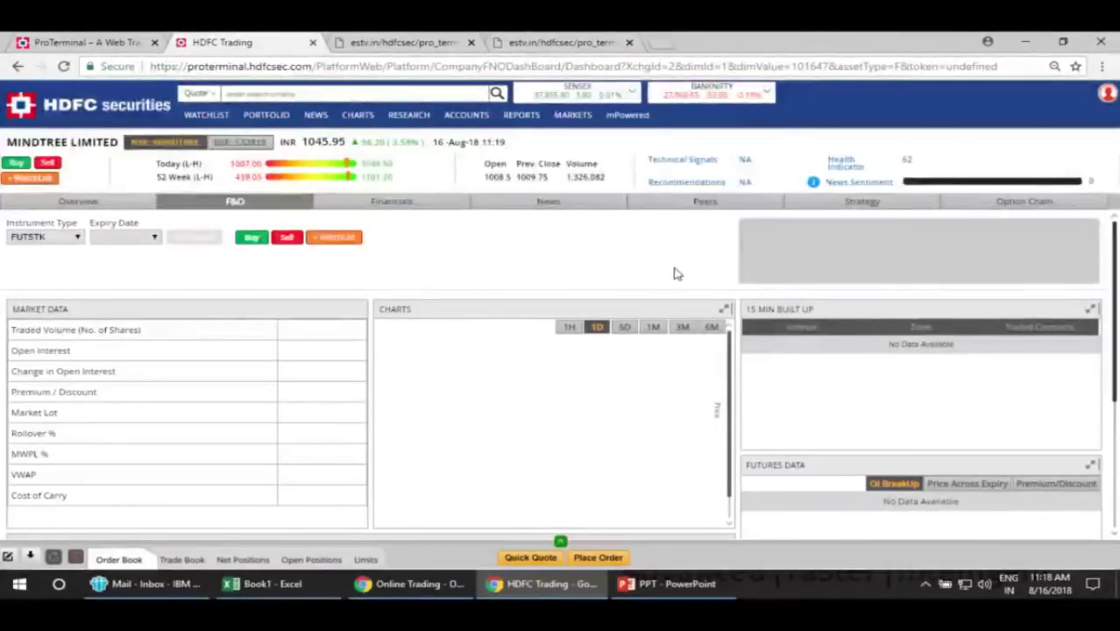
Step: Open the FO market's FII and DII Activity page and break down FII derivatives for Aug 2018 by day
{"action": "mouse_move", "coordinate": [575, 117]}
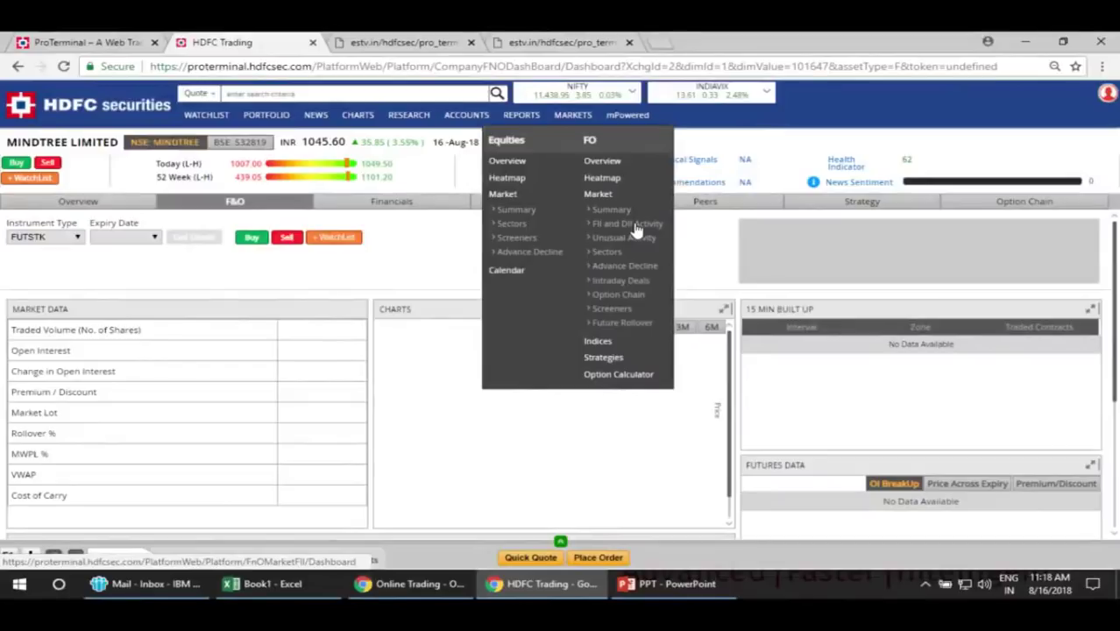
{"action": "left_click", "coordinate": [635, 227]}
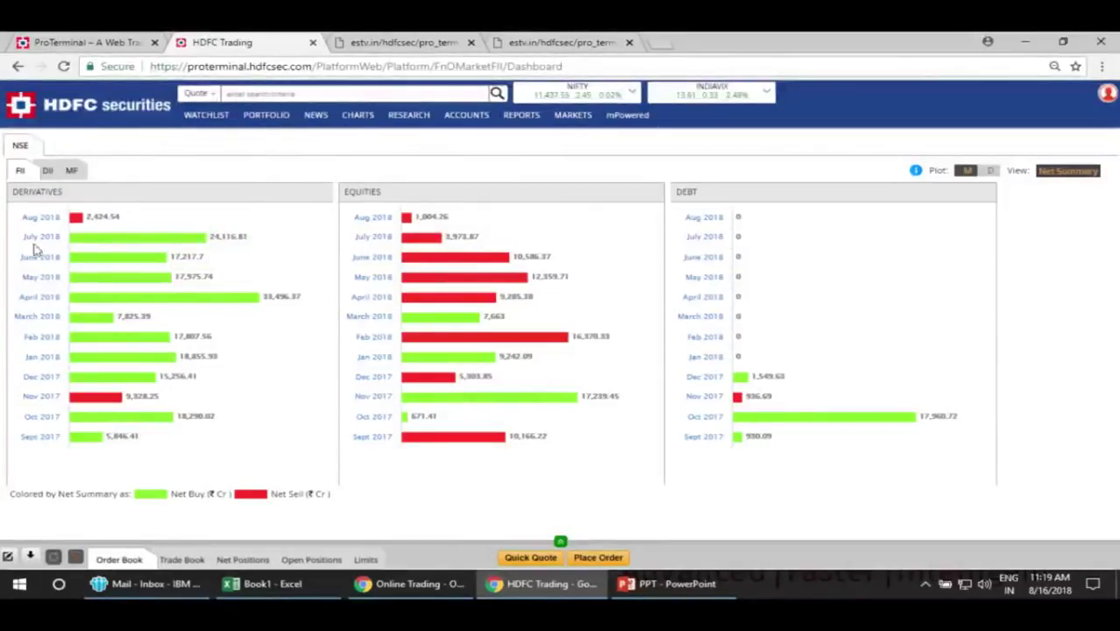
{"action": "left_click", "coordinate": [40, 217]}
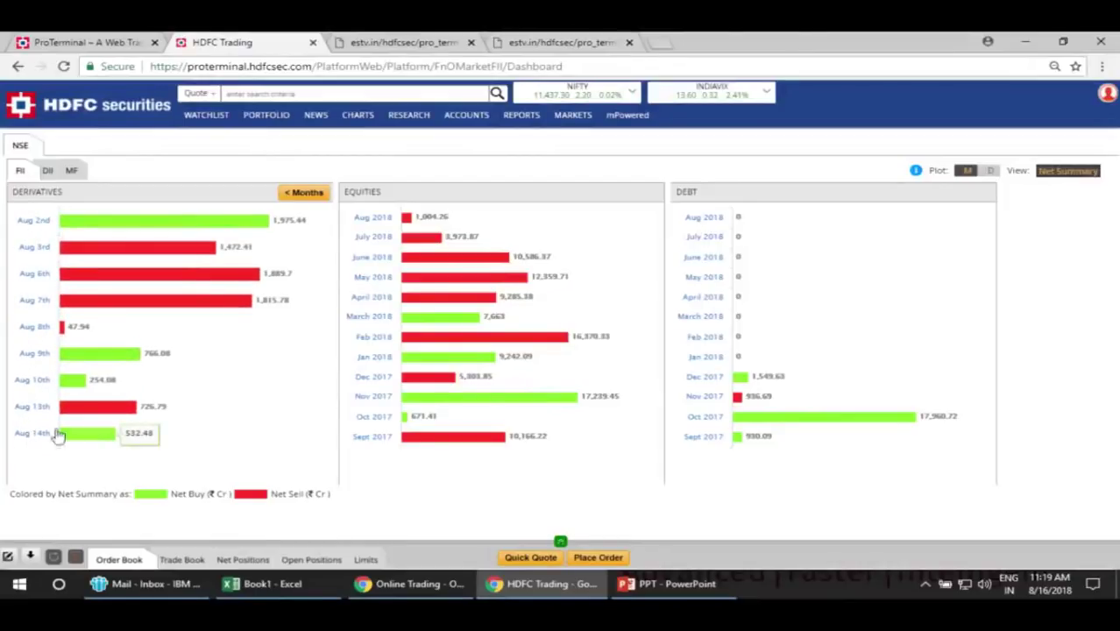
{"action": "left_click", "coordinate": [35, 219]}
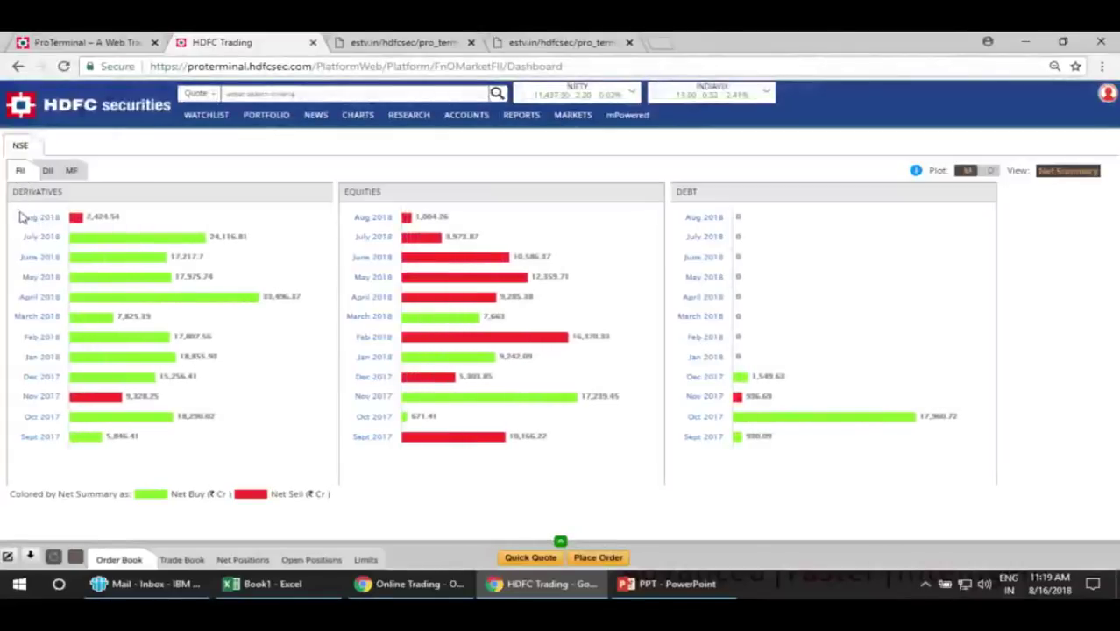
{"action": "left_click", "coordinate": [37, 219]}
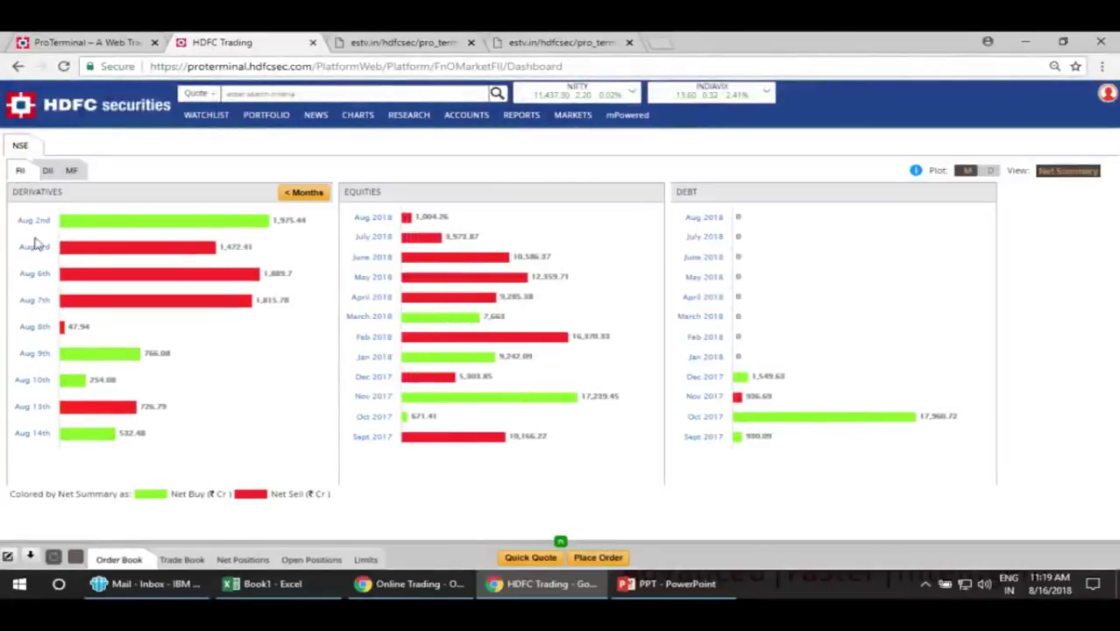
Step: View the volume and OI summaries of the FII derivatives turnover for Aug 2nd, and close the details
{"action": "left_click", "coordinate": [138, 227]}
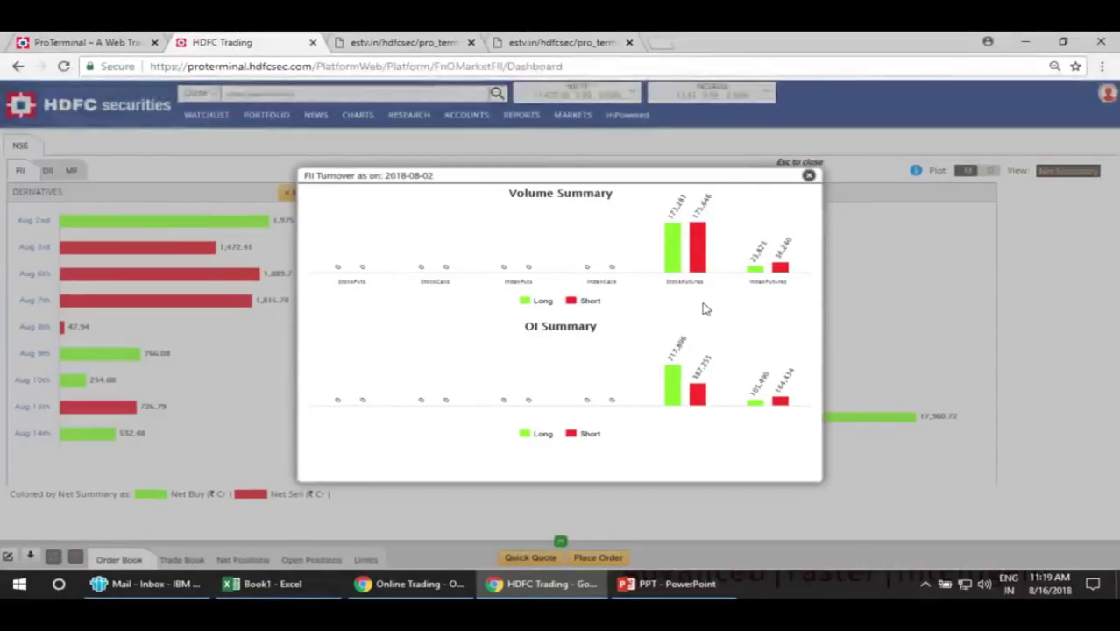
{"action": "mouse_move", "coordinate": [697, 254]}
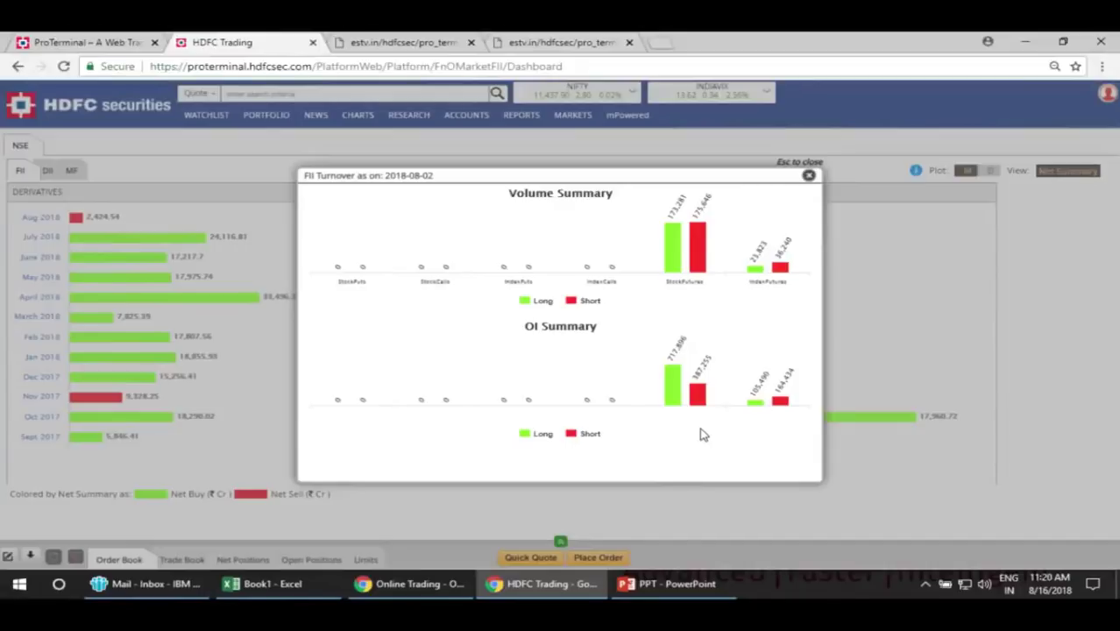
{"action": "left_click", "coordinate": [809, 174]}
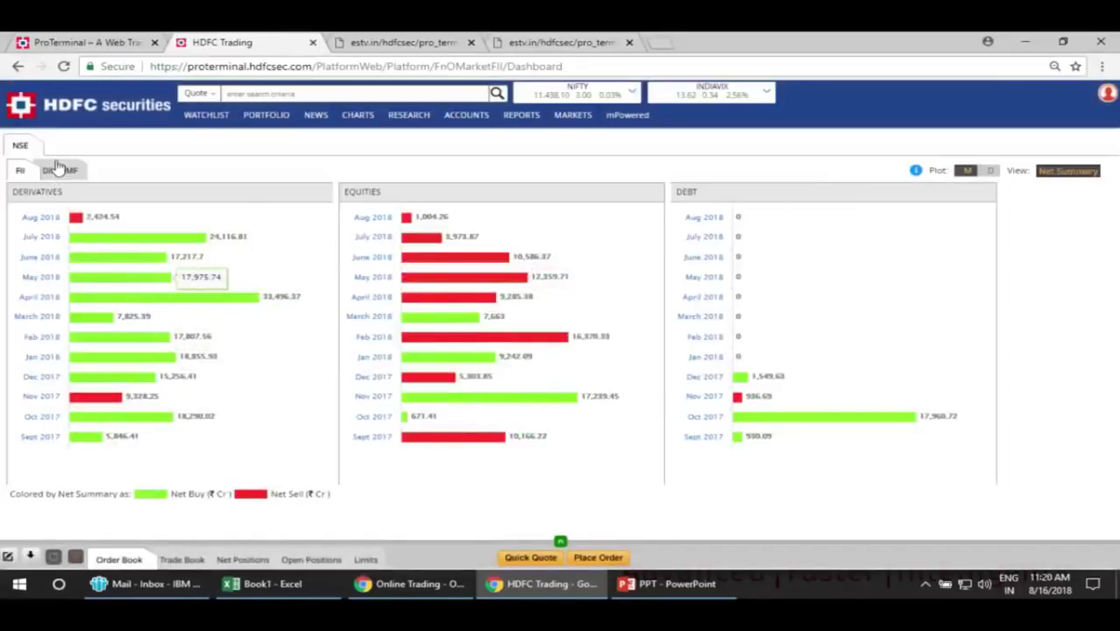
Step: View daily FII equities for Aug 2018, FII derivatives for Sept 2017 and DII equities for Aug 2018, and return to FII
{"action": "left_click", "coordinate": [373, 218]}
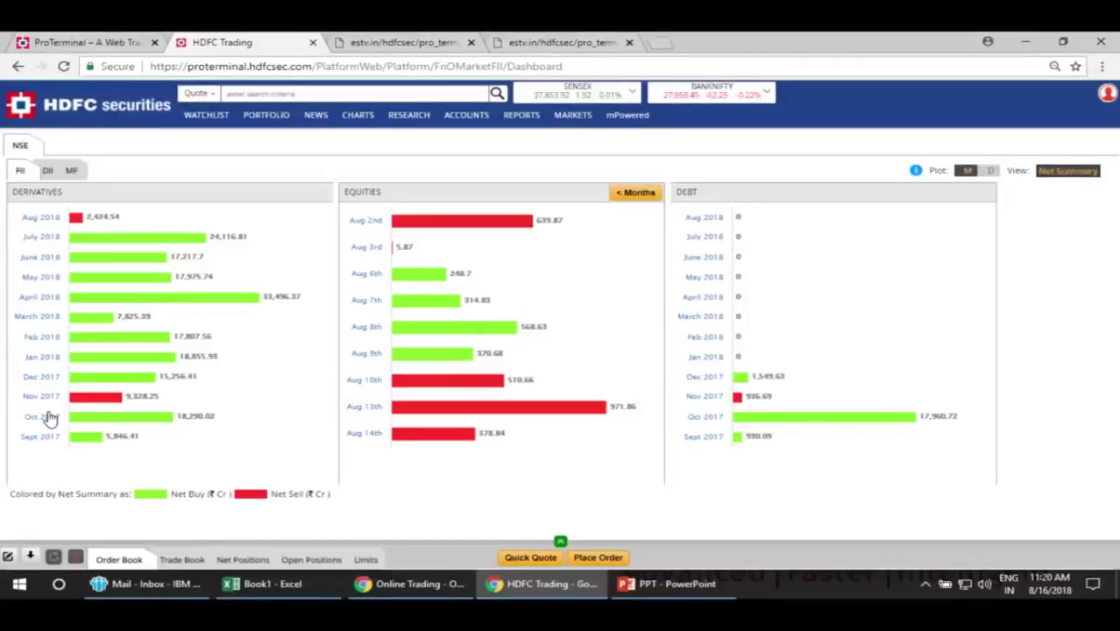
{"action": "left_click", "coordinate": [37, 442]}
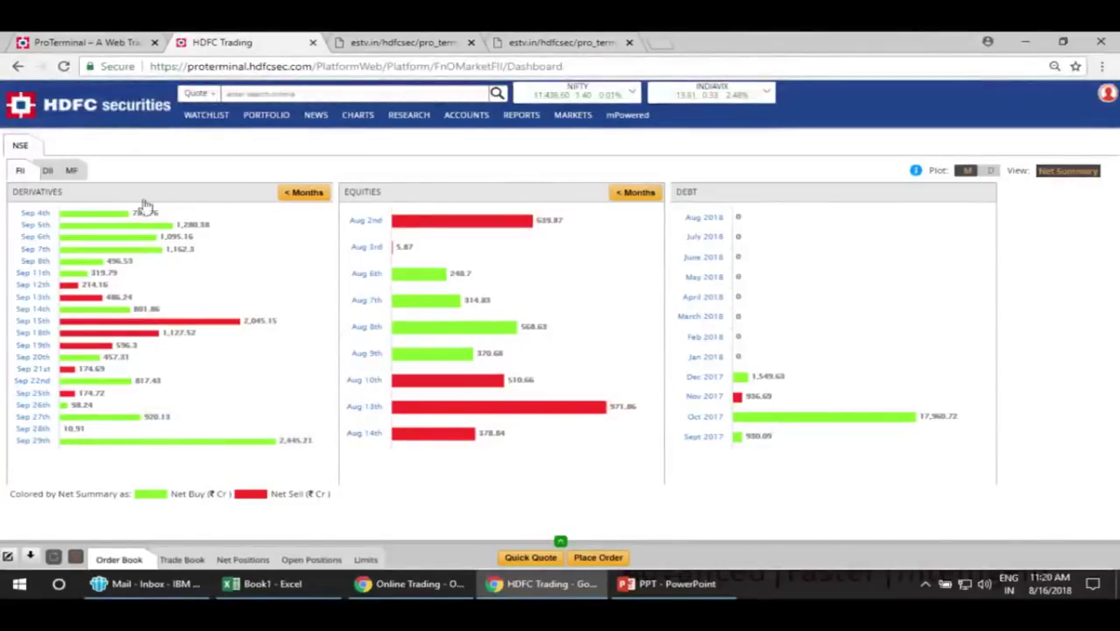
{"action": "left_click", "coordinate": [44, 172]}
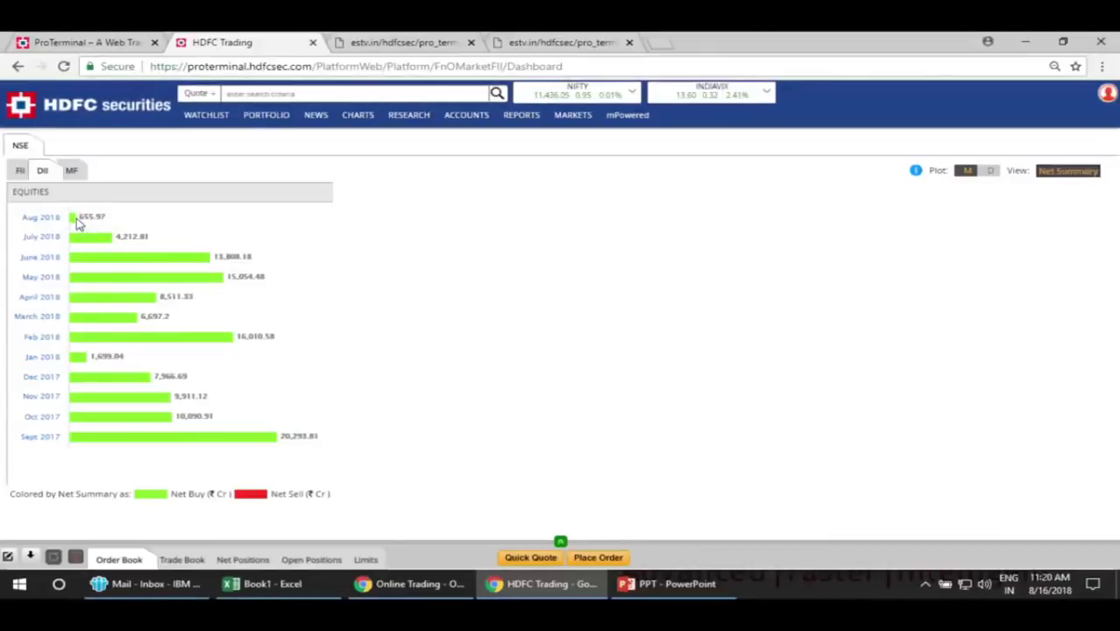
{"action": "left_click", "coordinate": [35, 221]}
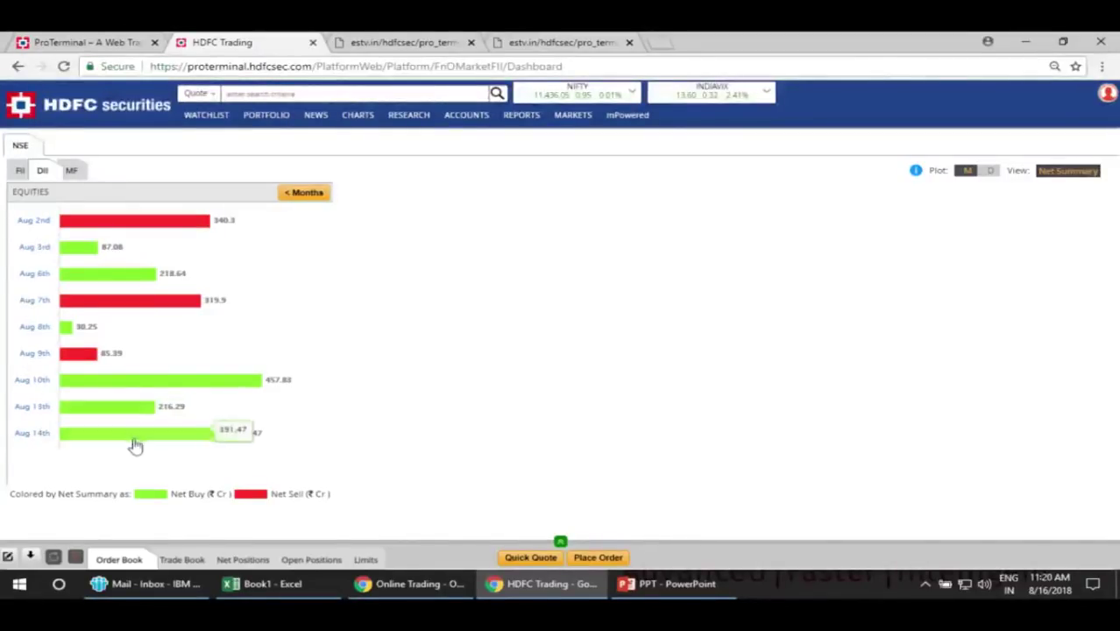
{"action": "left_click", "coordinate": [19, 172]}
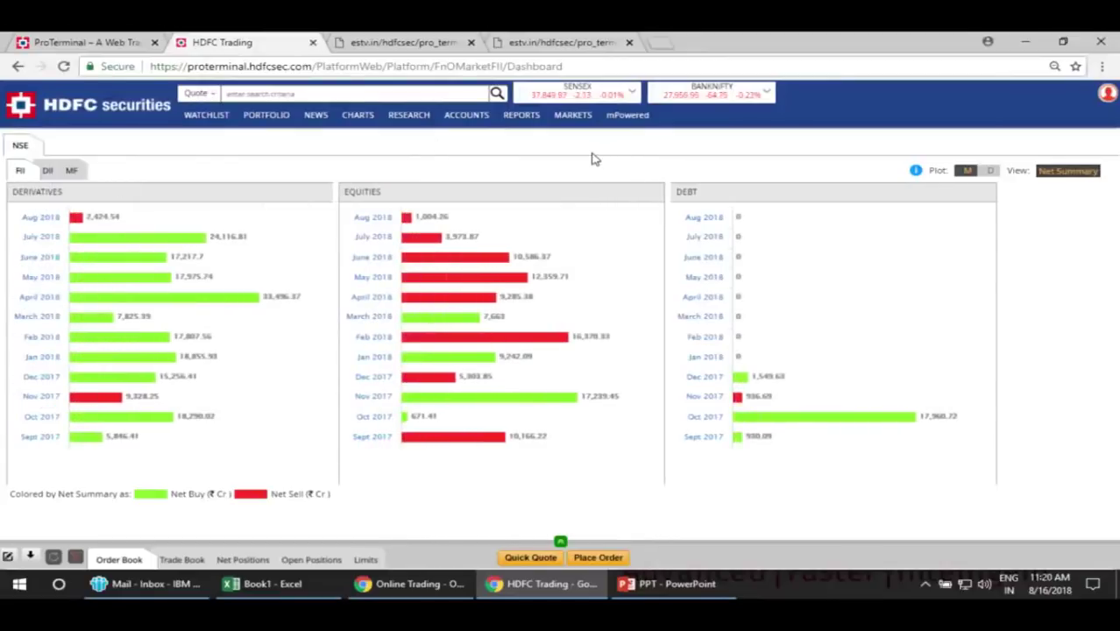
Step: Open the FO market's Unusual Activity page and look through the Breakout list of trades at 52 week high
{"action": "mouse_move", "coordinate": [578, 127]}
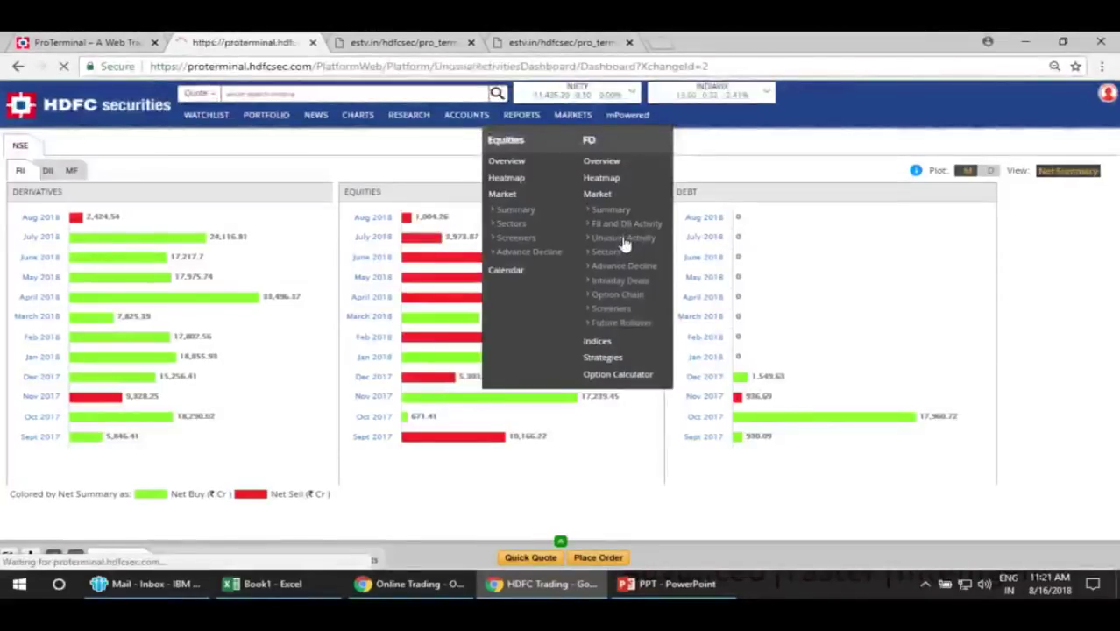
{"action": "left_click", "coordinate": [623, 239]}
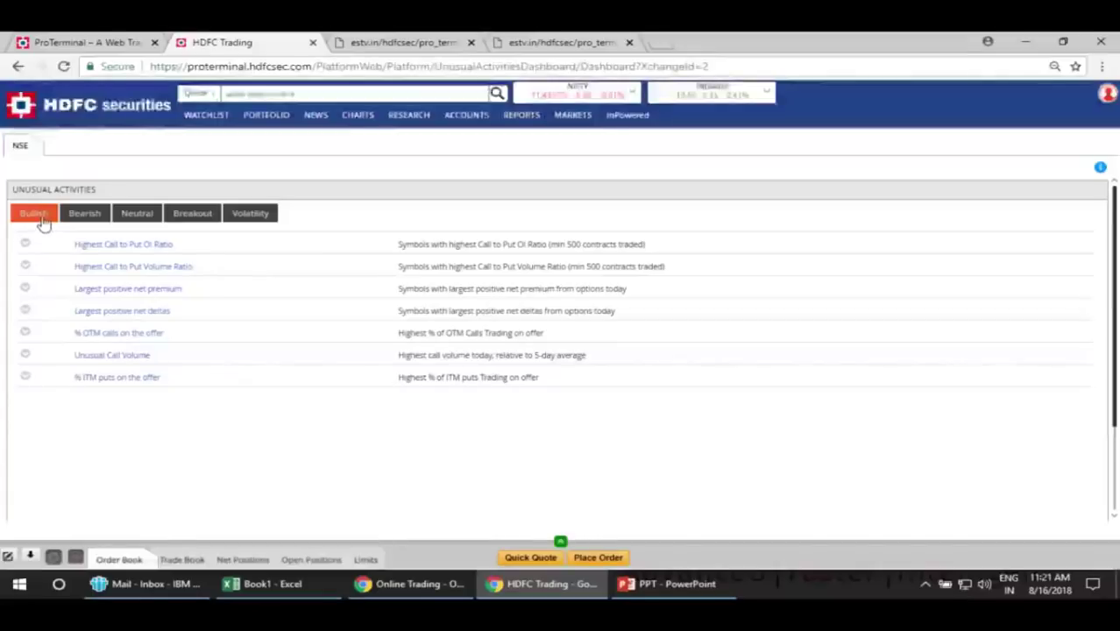
{"action": "left_click", "coordinate": [178, 217]}
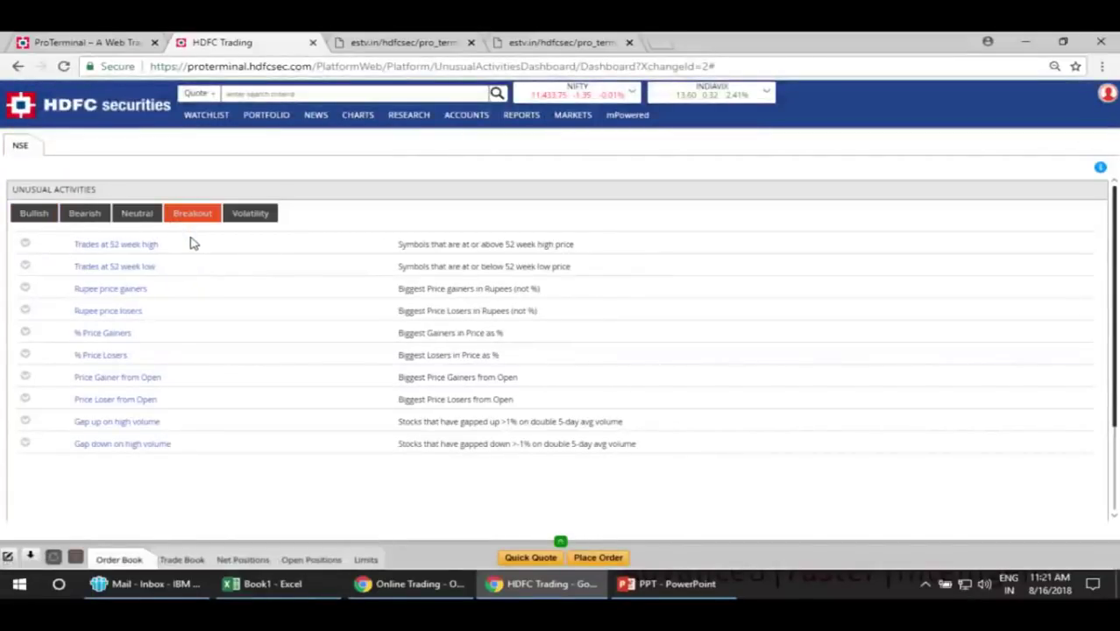
{"action": "left_click", "coordinate": [138, 246]}
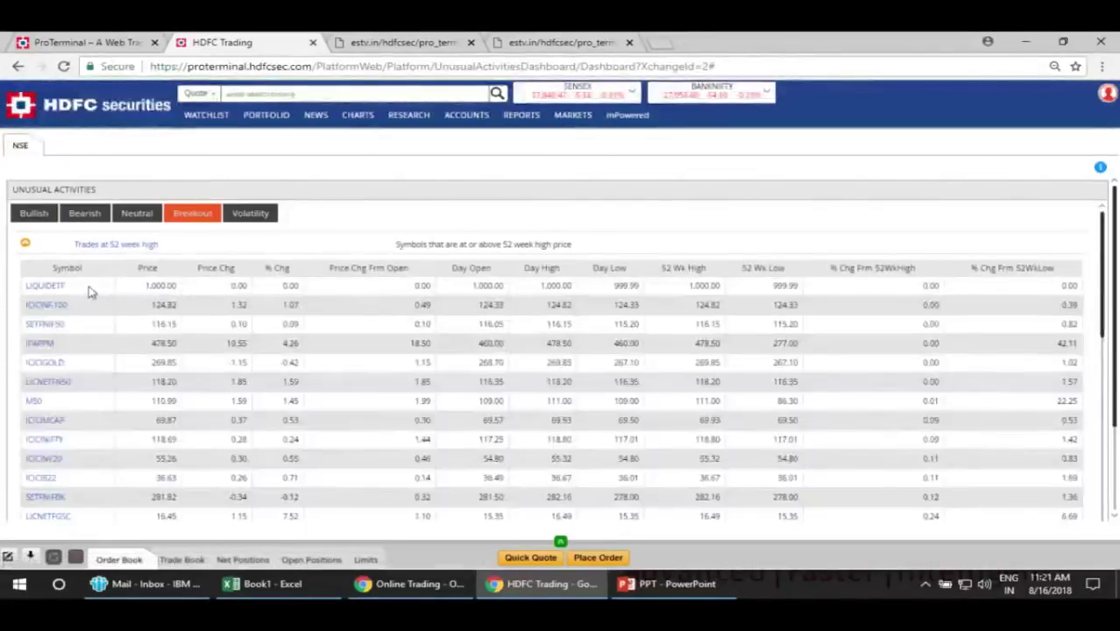
{"action": "scroll", "coordinate": [86, 412], "scroll_direction": "down", "scroll_amount": 10}
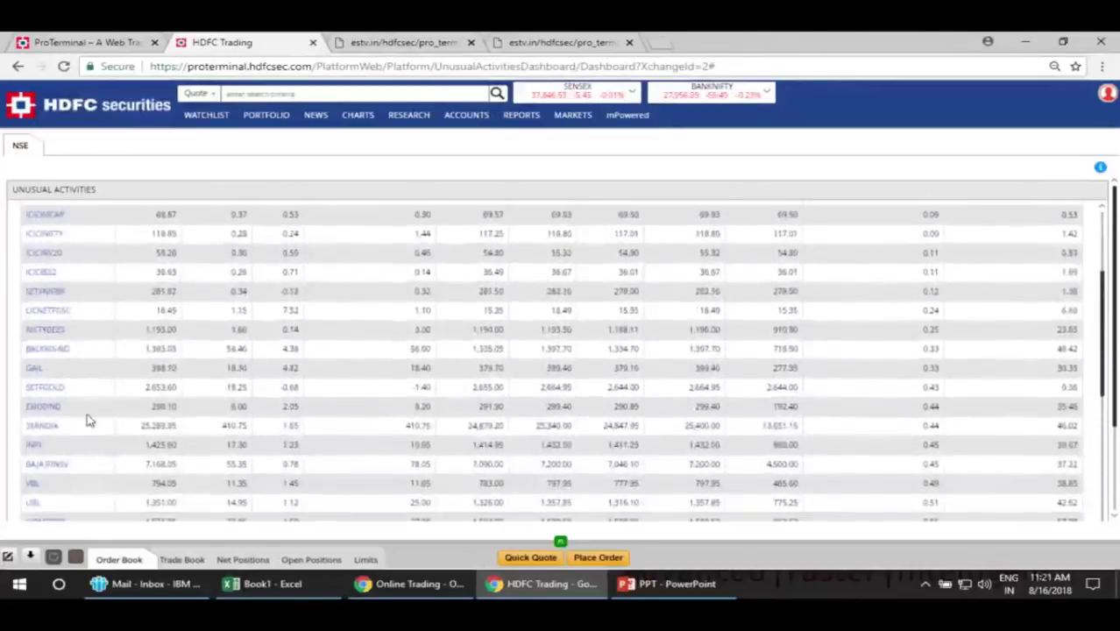
{"action": "scroll", "coordinate": [87, 421], "scroll_direction": "down", "scroll_amount": 5}
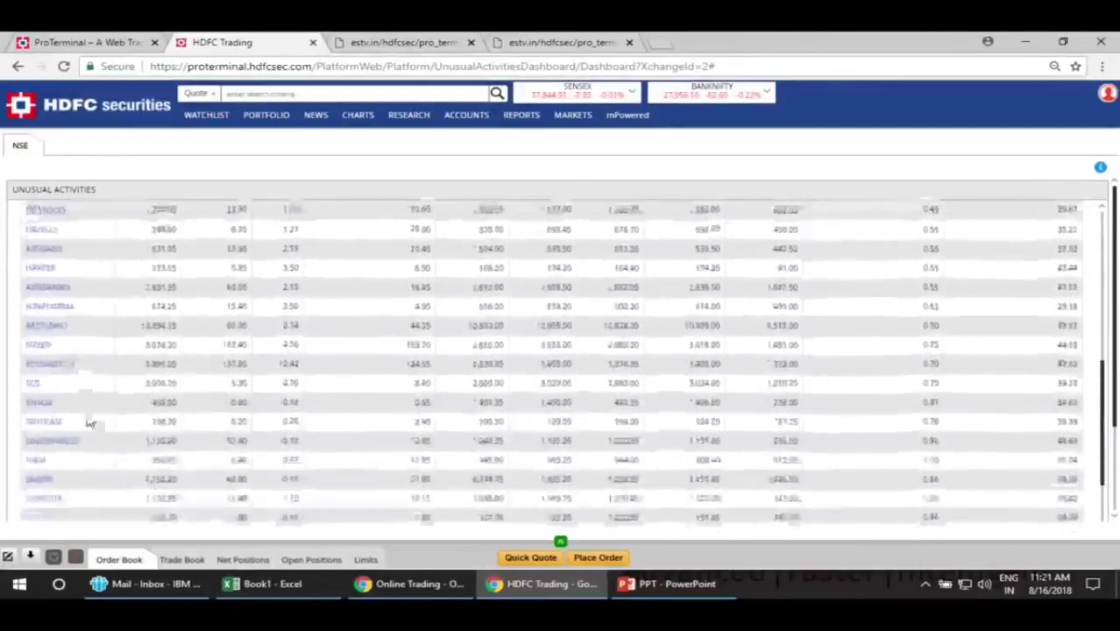
{"action": "scroll", "coordinate": [87, 419], "scroll_direction": "down", "scroll_amount": 6}
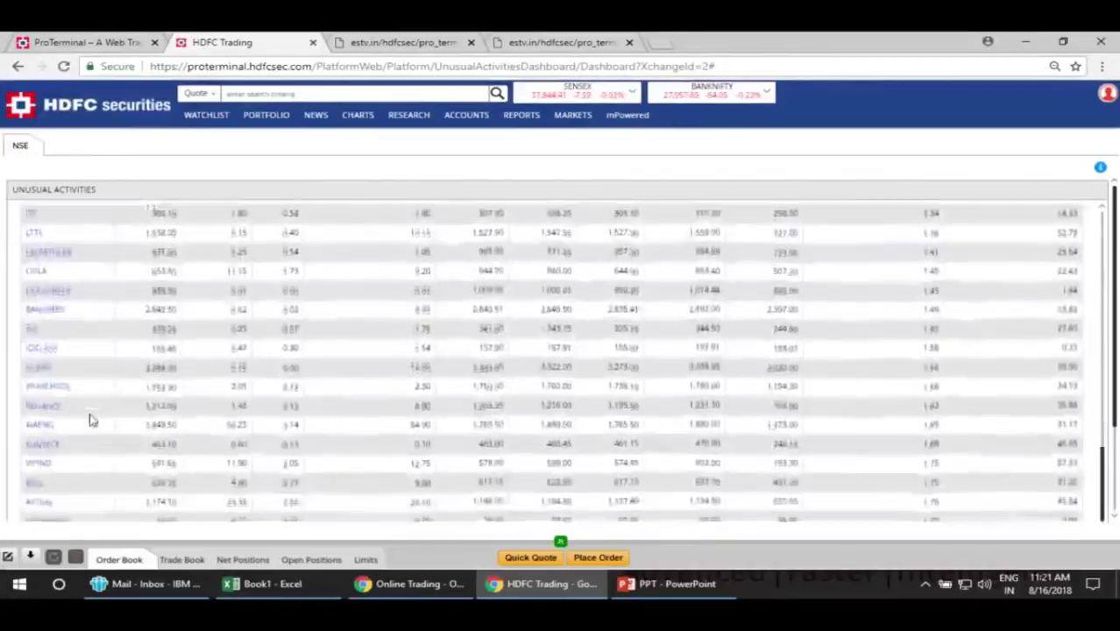
{"action": "scroll", "coordinate": [97, 423], "scroll_direction": "up", "scroll_amount": 5}
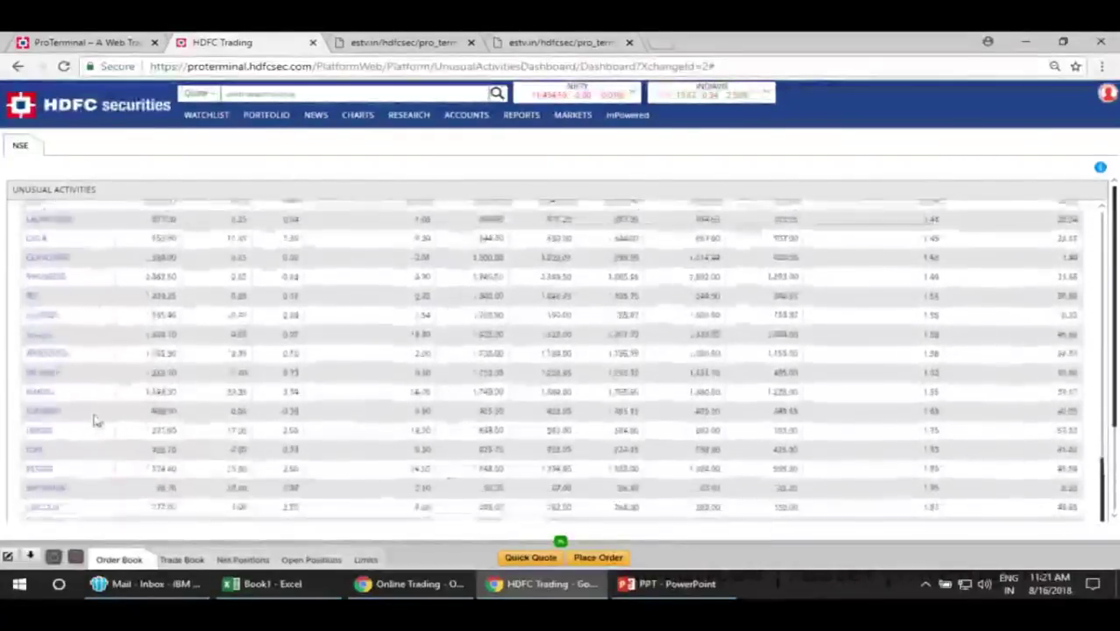
{"action": "scroll", "coordinate": [97, 422], "scroll_direction": "up", "scroll_amount": 6}
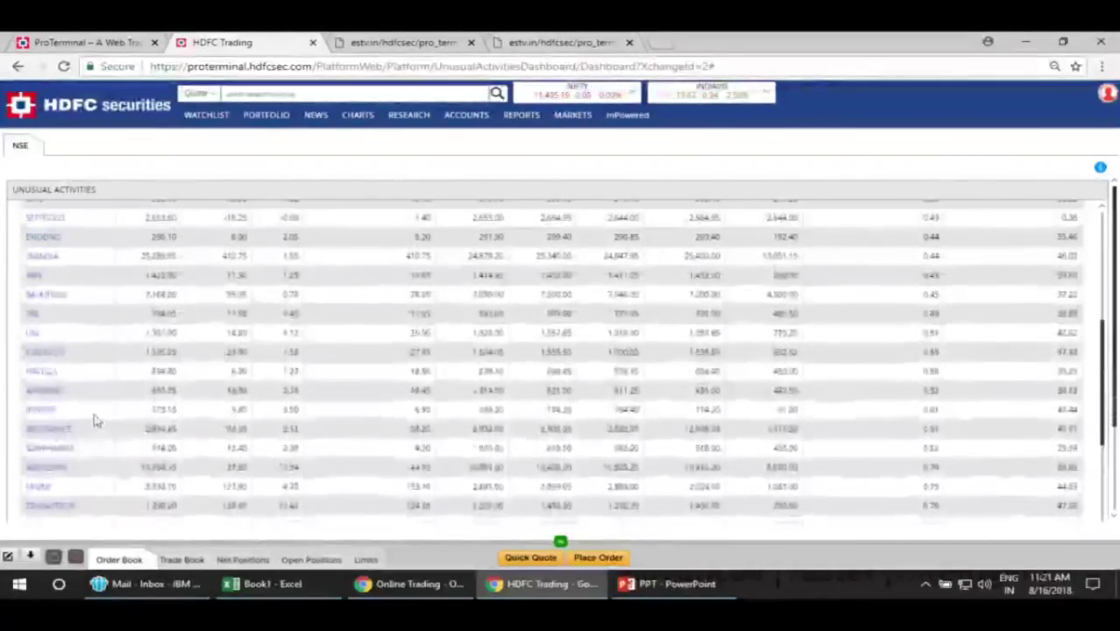
{"action": "scroll", "coordinate": [97, 421], "scroll_direction": "up", "scroll_amount": 4}
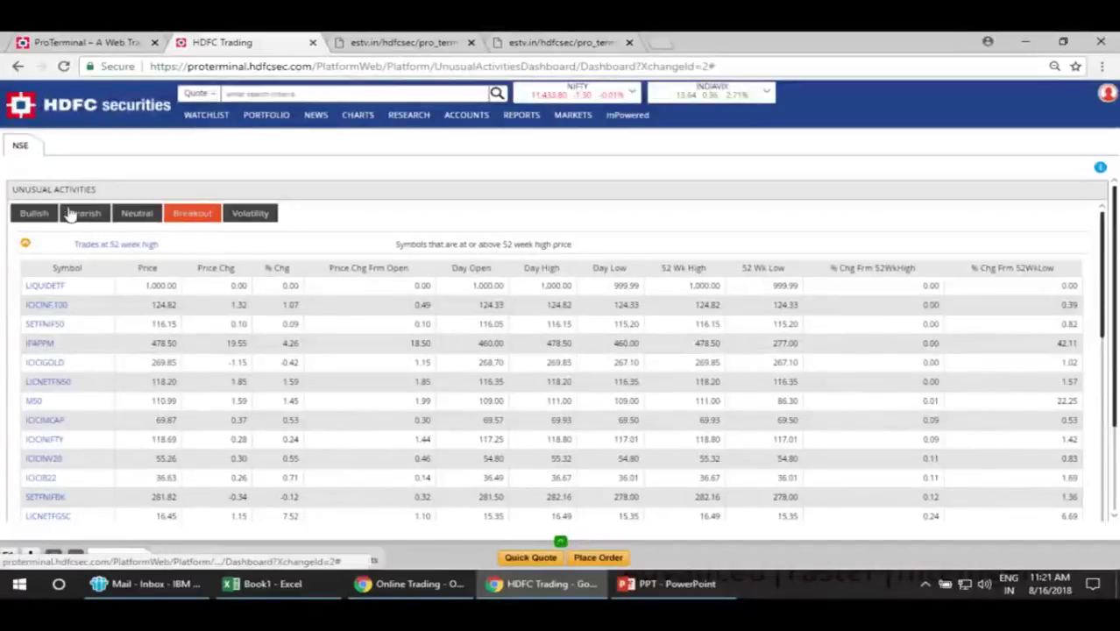
Step: View the Unusual Call Volume list among the Bullish unusual activities
{"action": "left_click", "coordinate": [37, 215]}
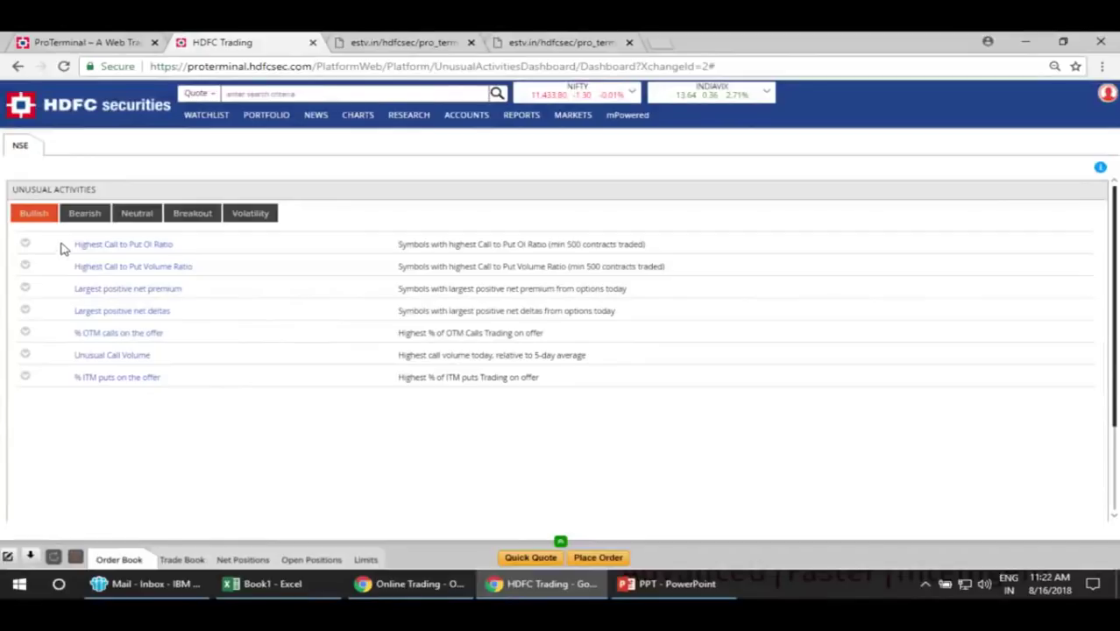
{"action": "left_click", "coordinate": [26, 355]}
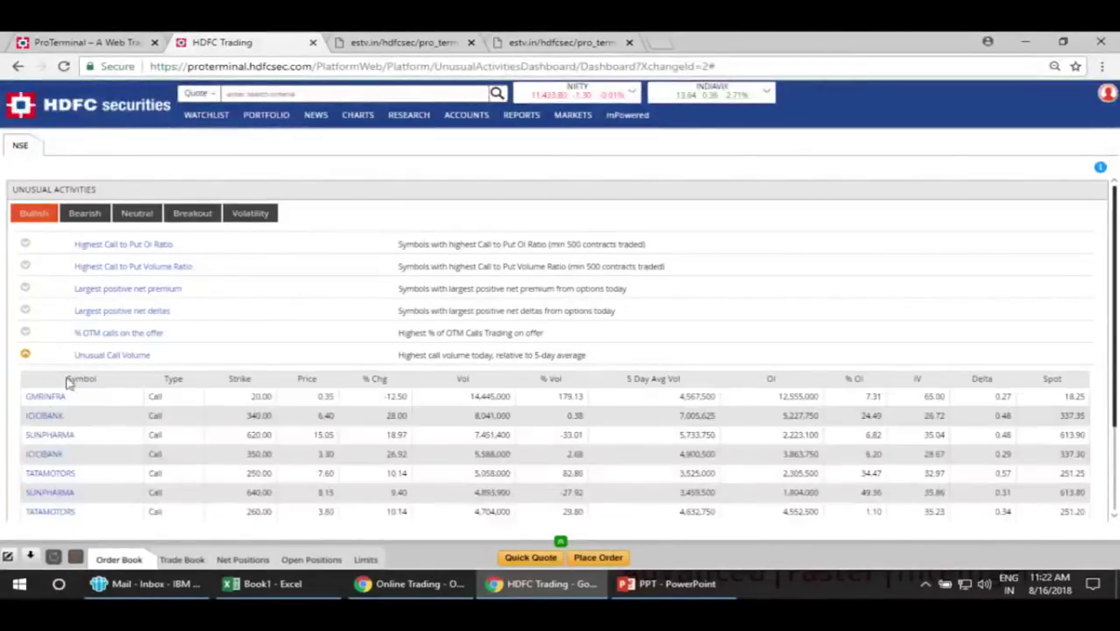
{"action": "scroll", "coordinate": [88, 399], "scroll_direction": "down", "scroll_amount": 2}
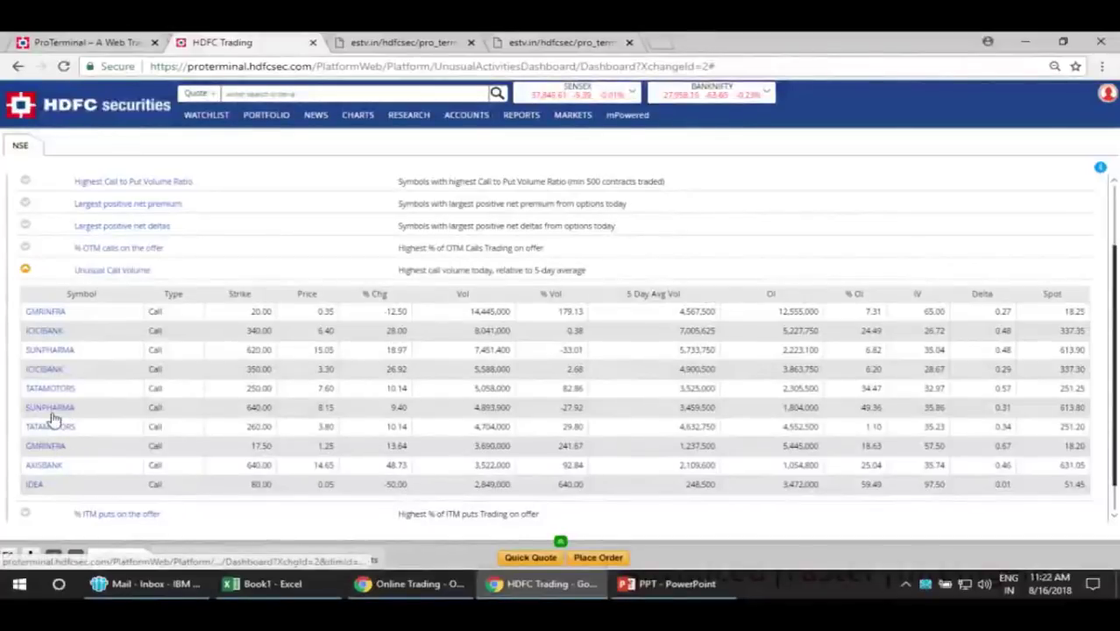
{"action": "scroll", "coordinate": [305, 377], "scroll_direction": "up", "scroll_amount": 3}
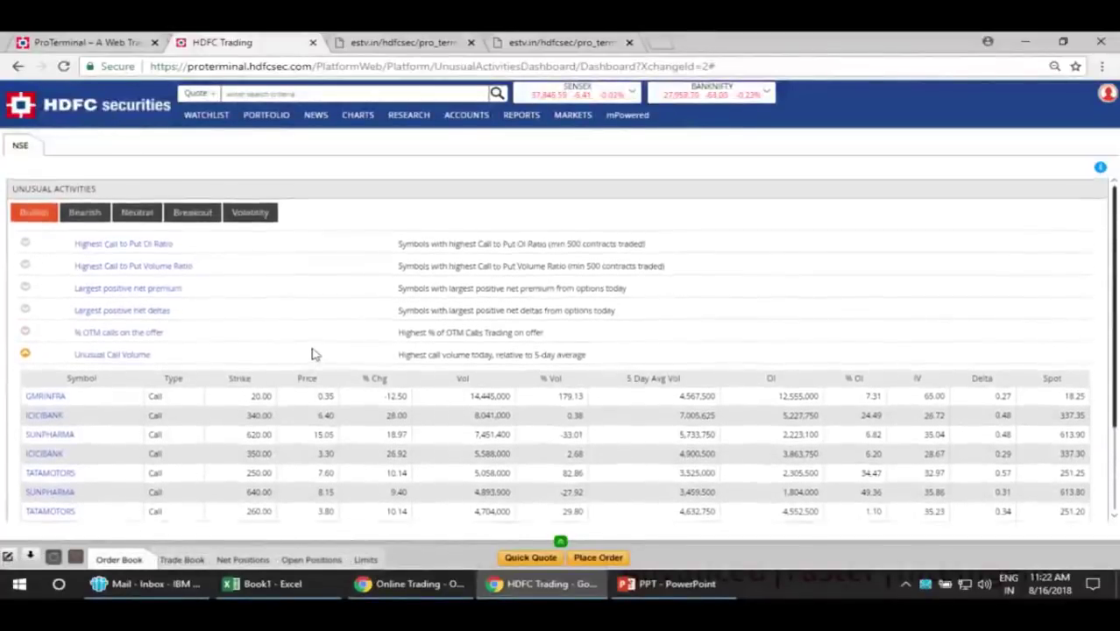
Step: View the FO market's Option Chain page and open the FO Screeners page
{"action": "left_click", "coordinate": [555, 115]}
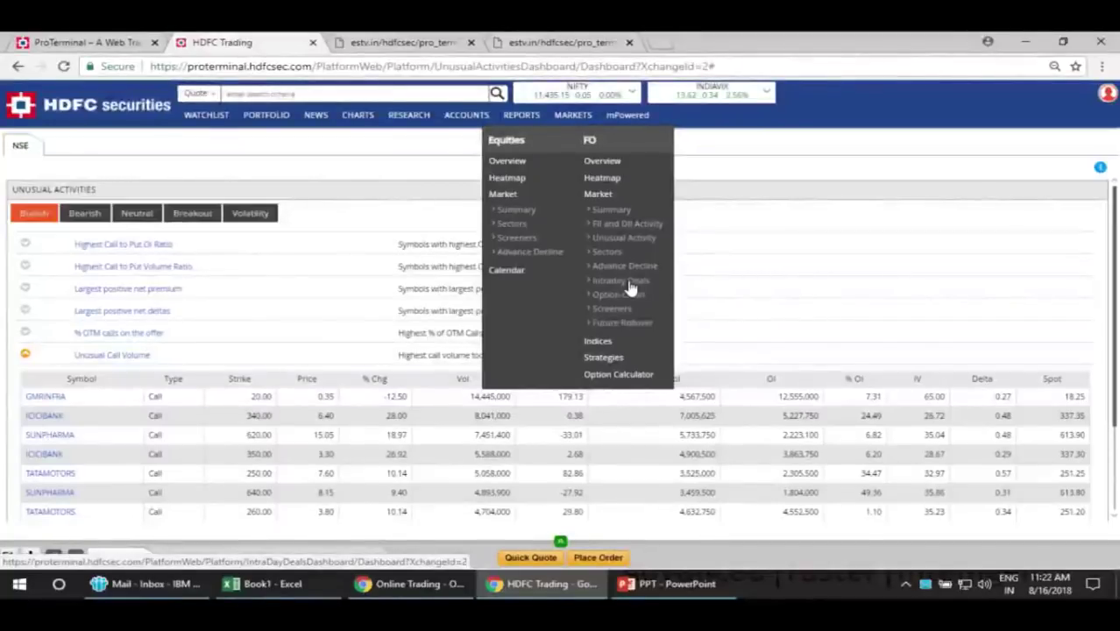
{"action": "left_click", "coordinate": [623, 298]}
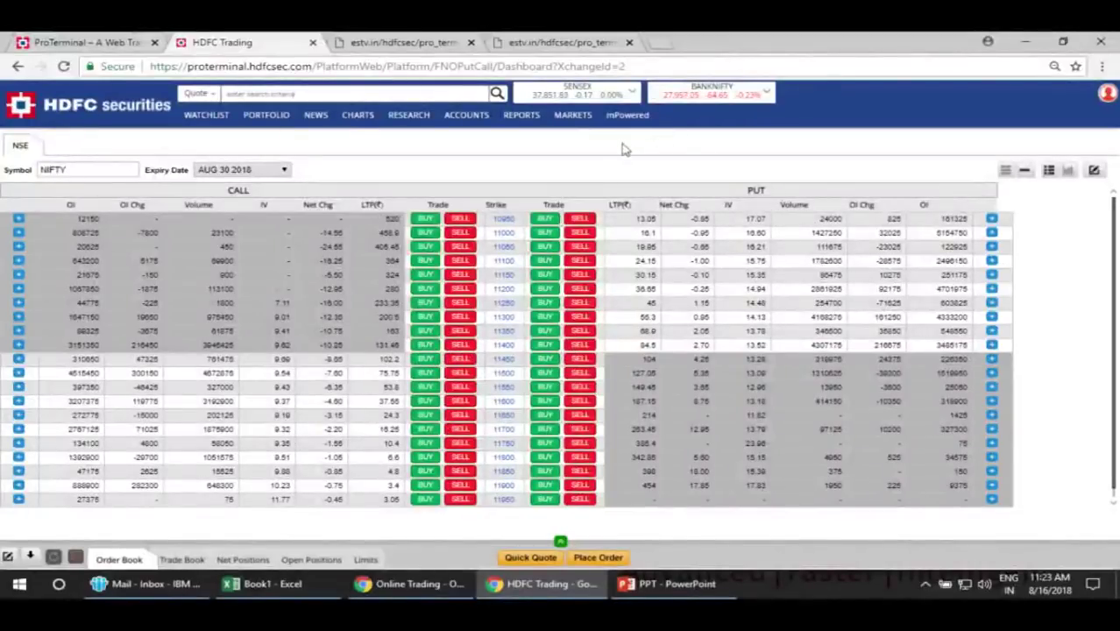
{"action": "mouse_move", "coordinate": [568, 122]}
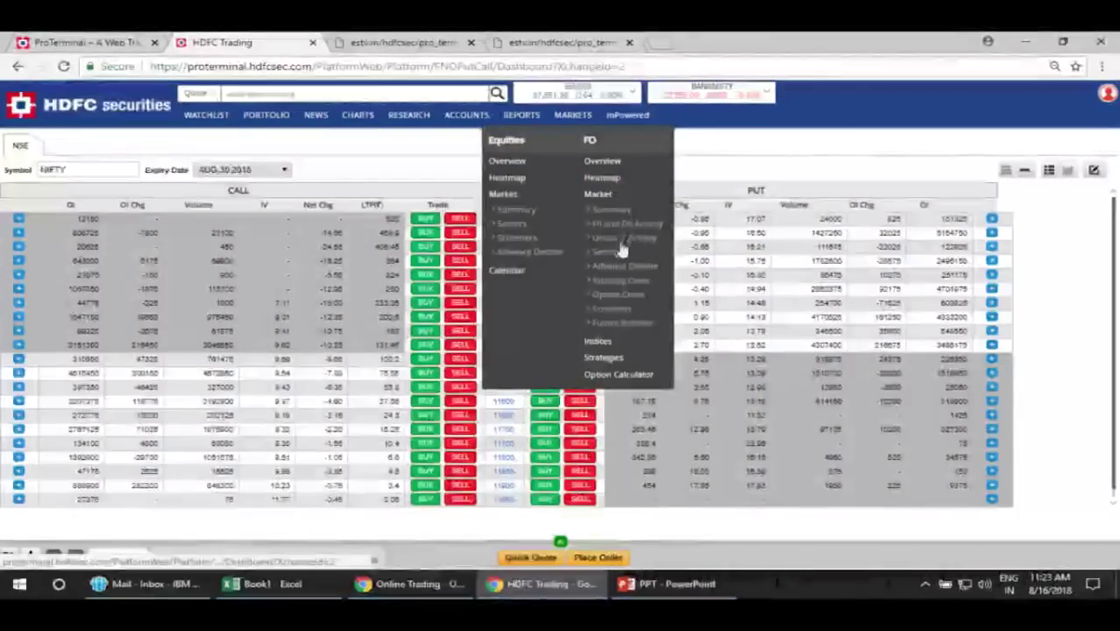
{"action": "left_click", "coordinate": [614, 316]}
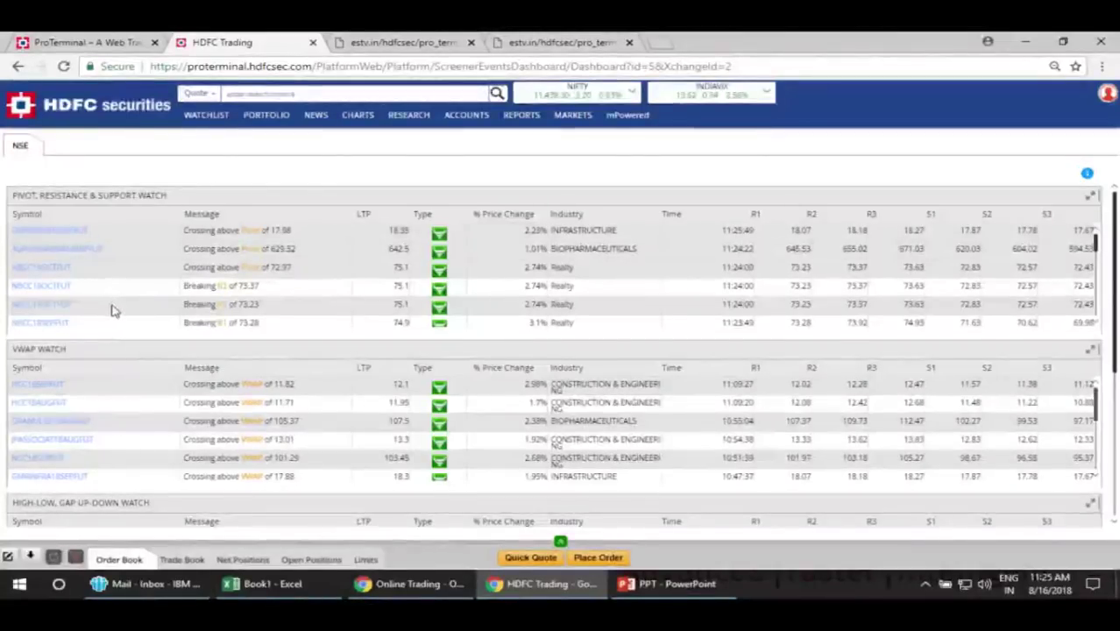
Step: Open the FO market's Future Rollover page
{"action": "left_click", "coordinate": [574, 117]}
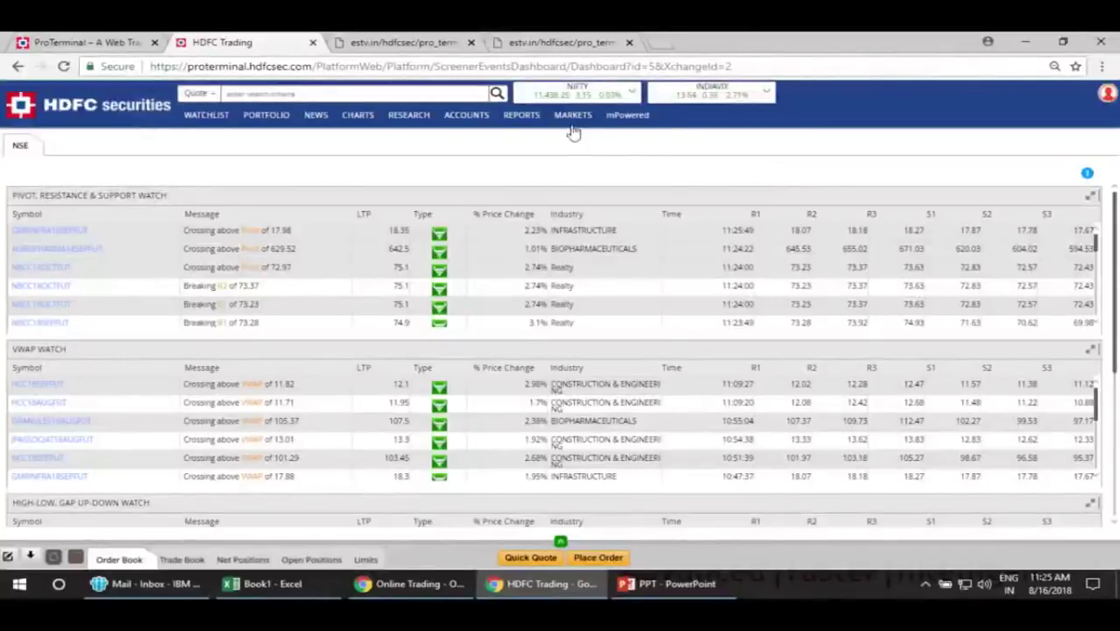
{"action": "mouse_move", "coordinate": [574, 120]}
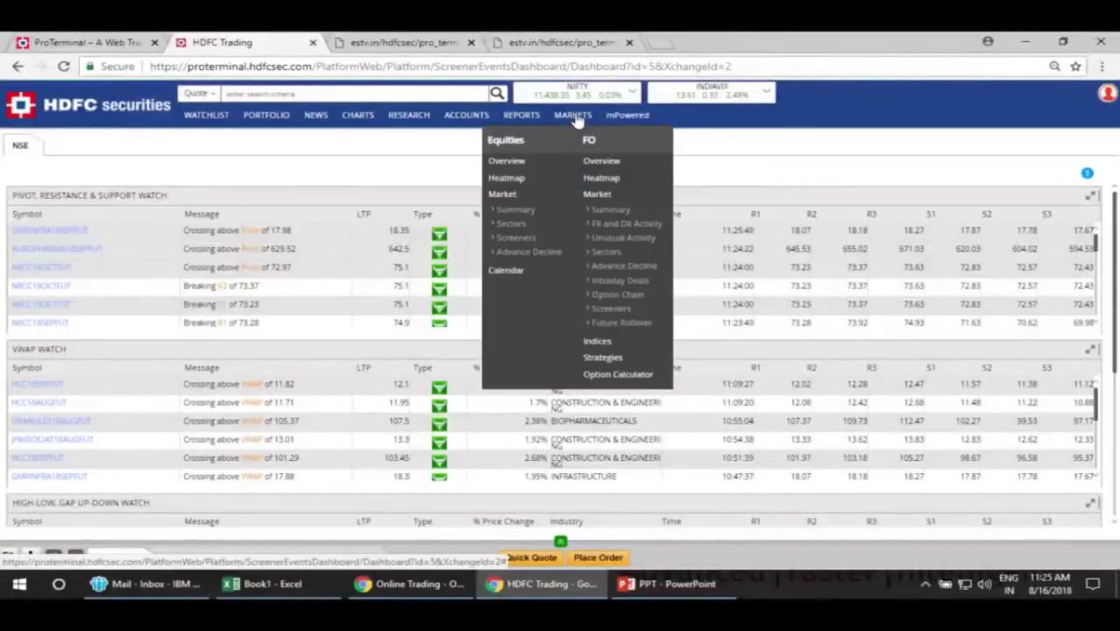
{"action": "left_click", "coordinate": [620, 325]}
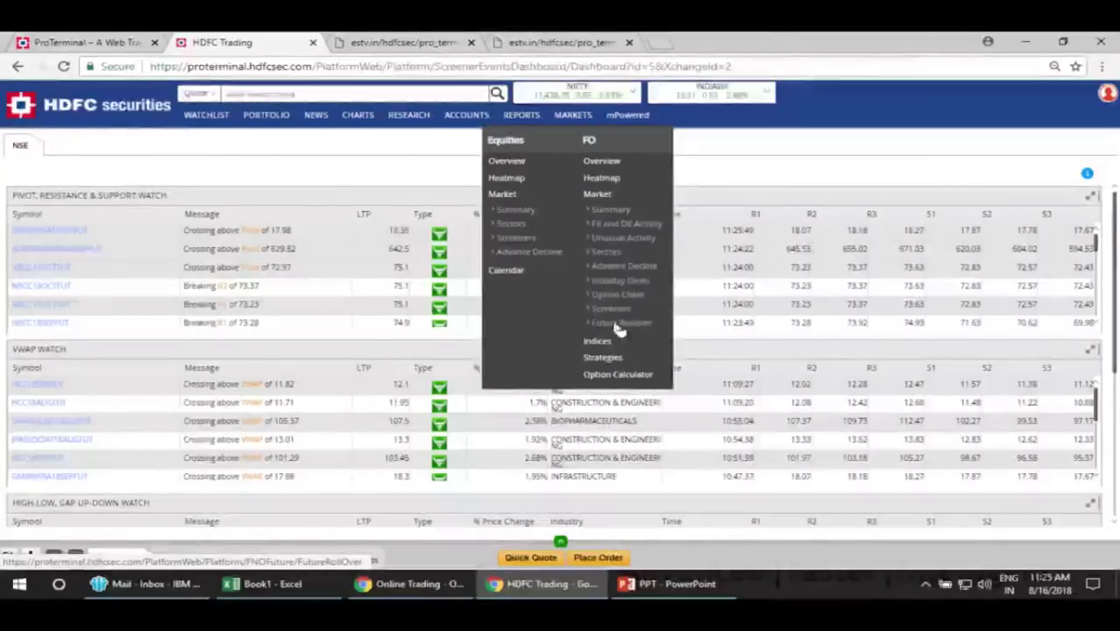
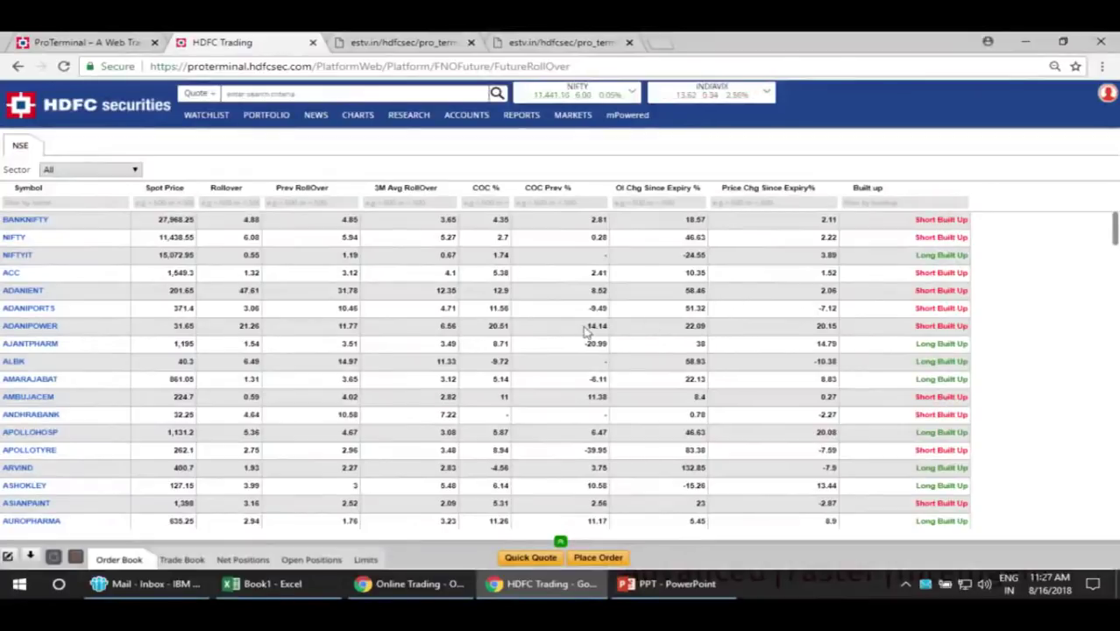
Step: Open the FO Strategies page and generate NIFTY strategies for a target price of 11600 and target date of 21-Aug-2018
{"action": "mouse_move", "coordinate": [576, 121]}
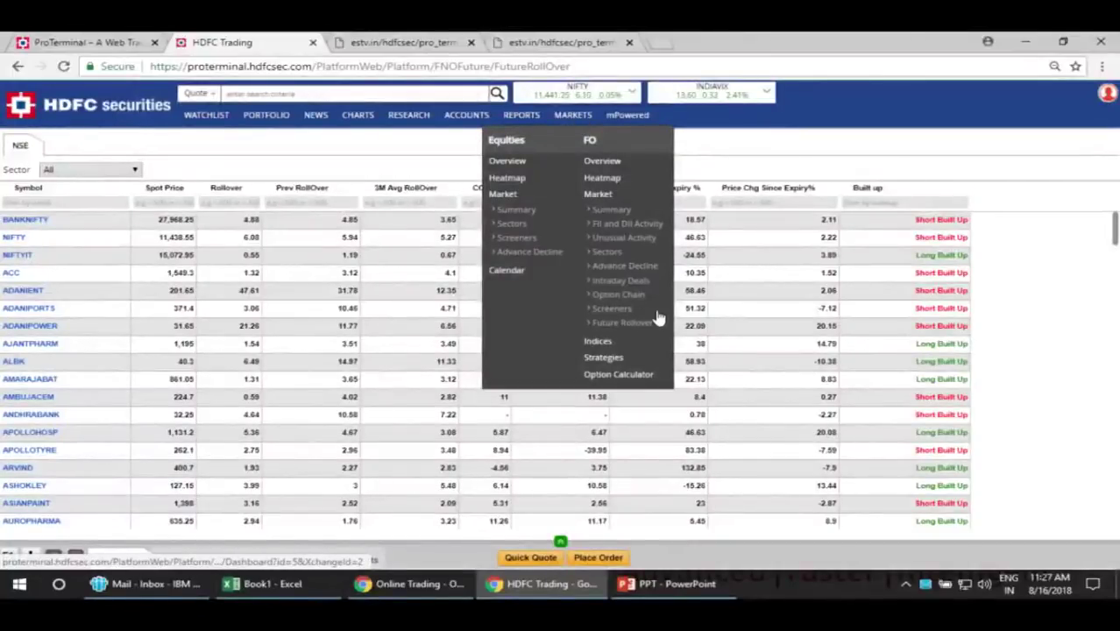
{"action": "left_click", "coordinate": [611, 360]}
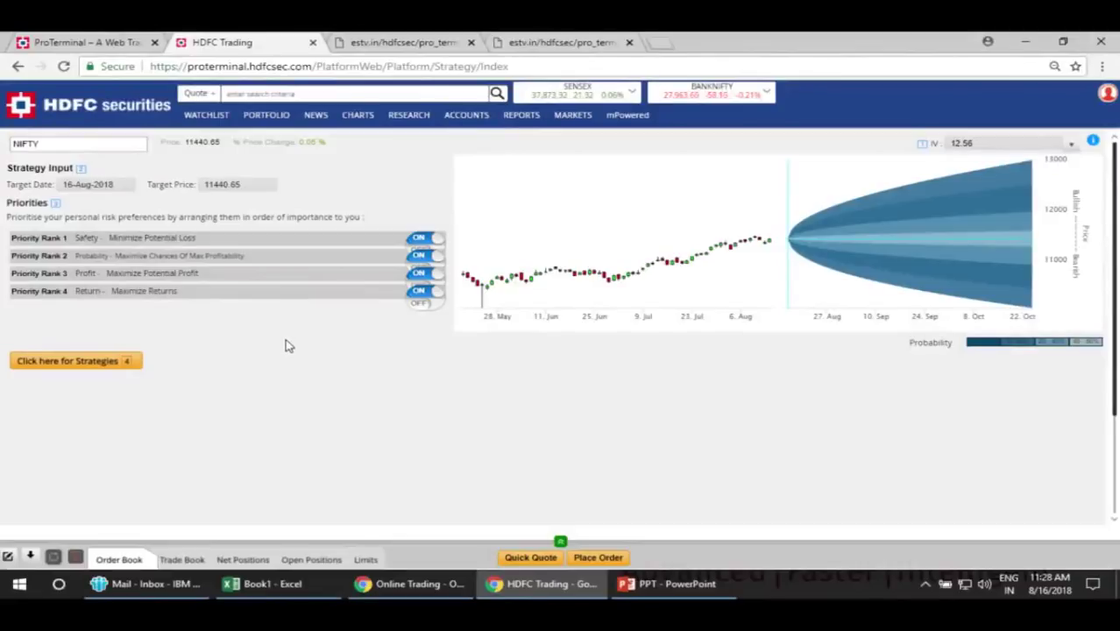
{"action": "left_click", "coordinate": [249, 183]}
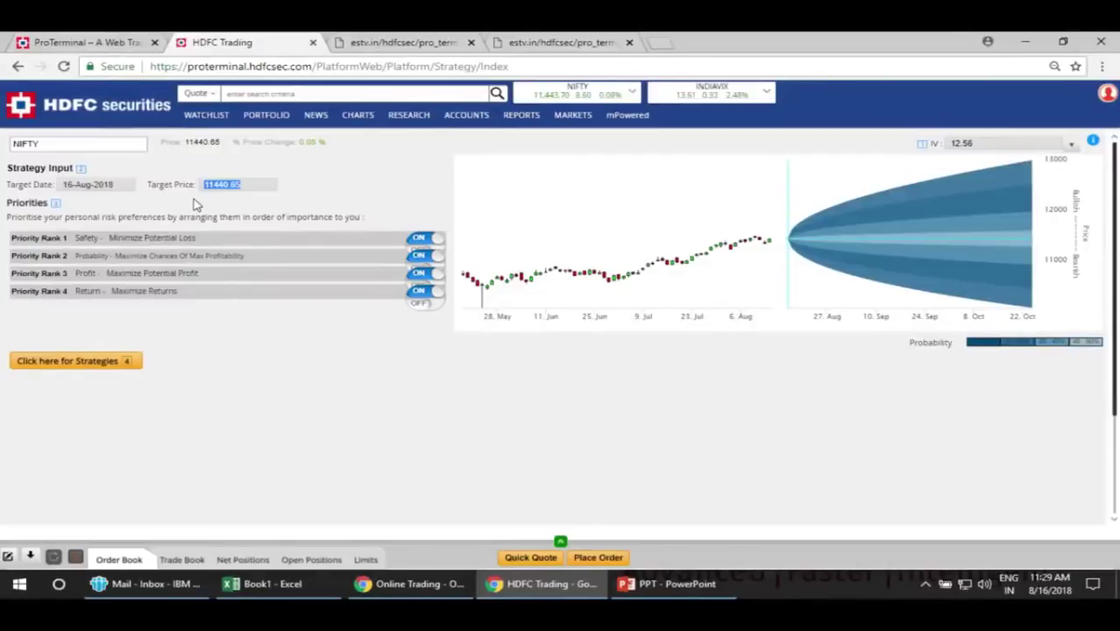
{"action": "type", "text": "11600"}
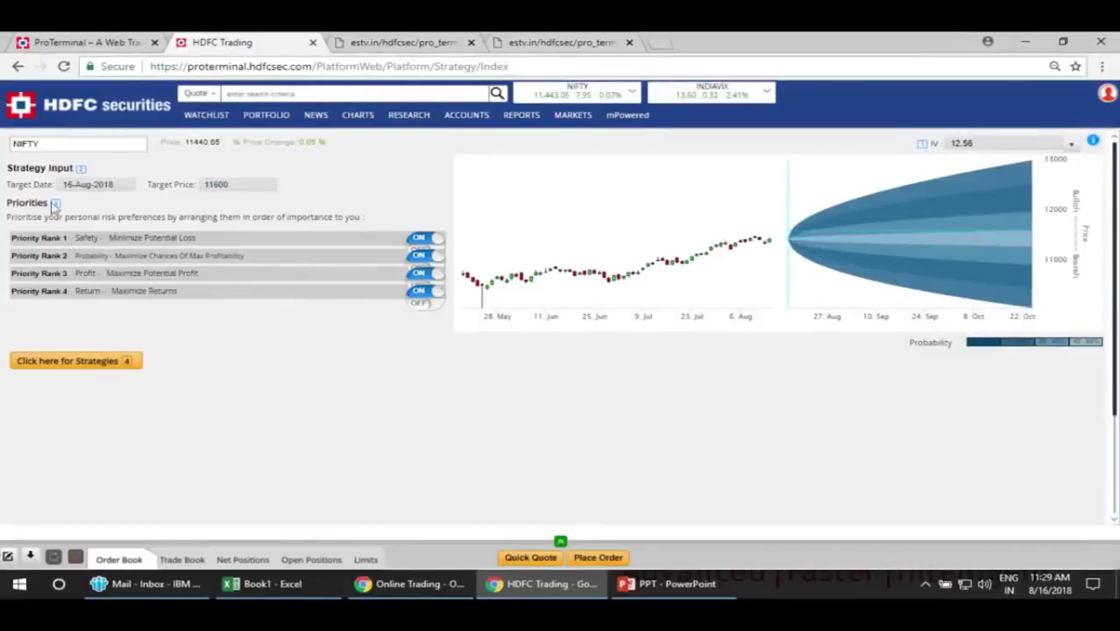
{"action": "left_click", "coordinate": [113, 185]}
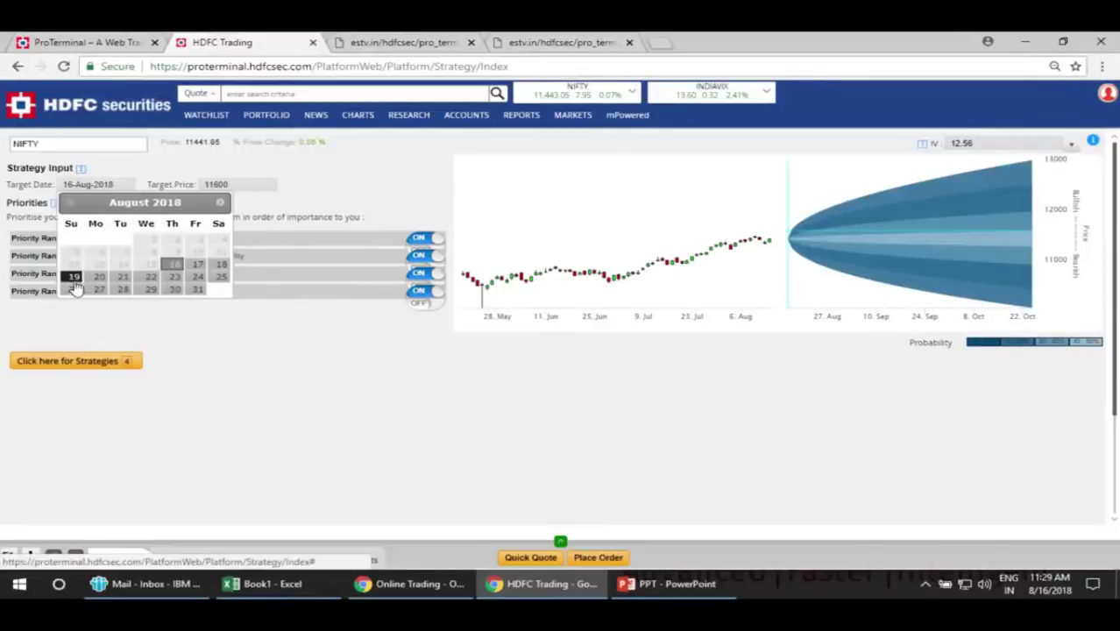
{"action": "left_click", "coordinate": [122, 279]}
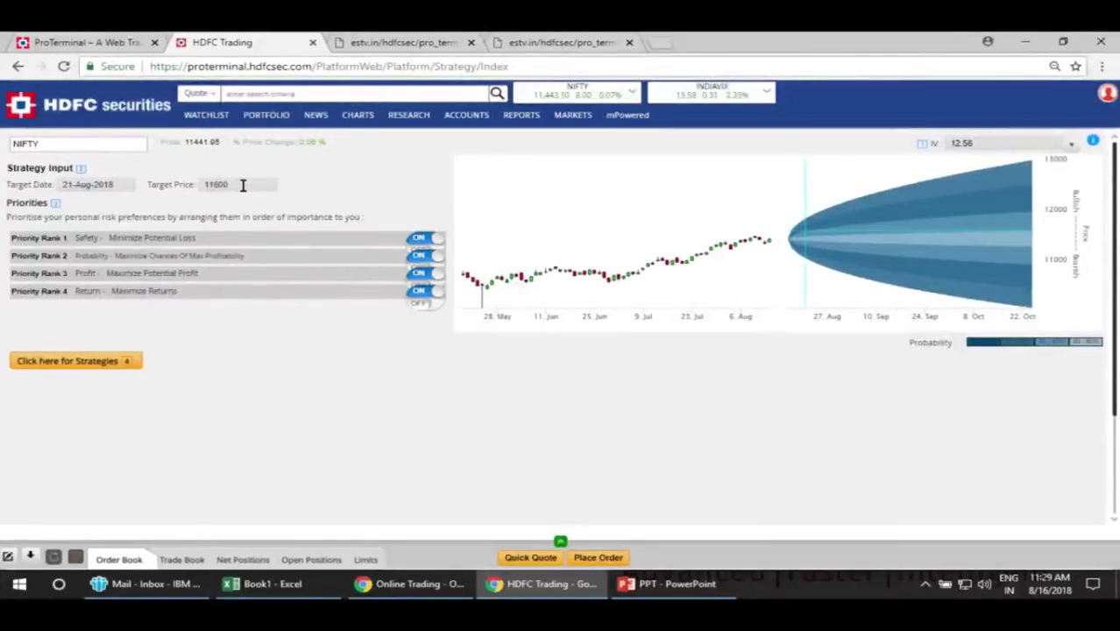
{"action": "left_click", "coordinate": [78, 363]}
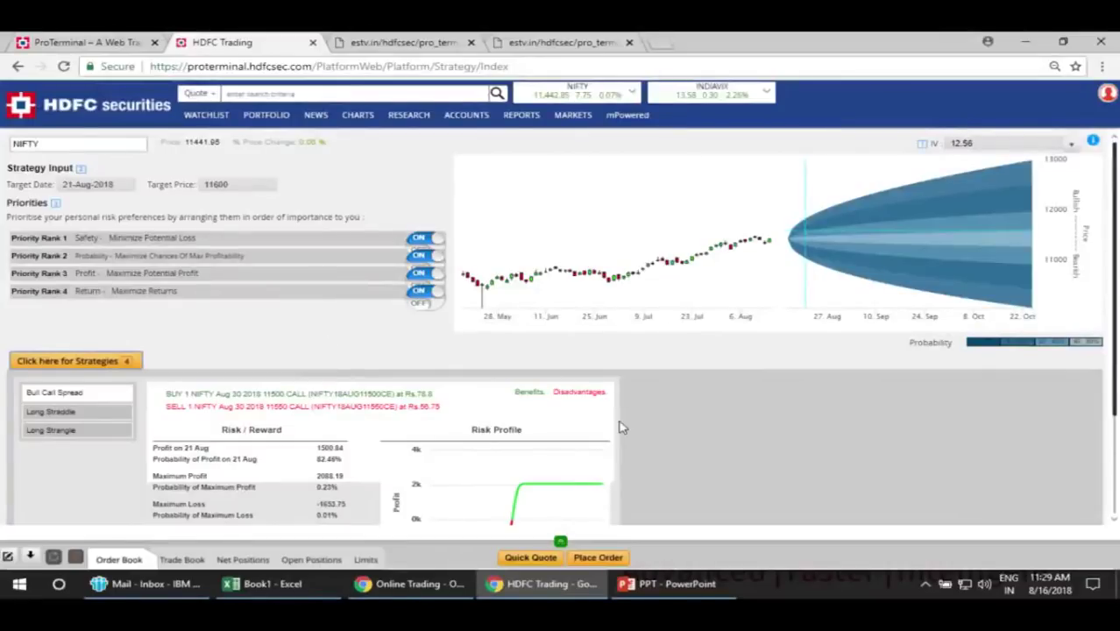
Step: Review the Bull Call Spread's risk/reward, risk profile, disadvantages and benefits, and show the Long Straddle strategy
{"action": "scroll", "coordinate": [675, 413], "scroll_direction": "down", "scroll_amount": 1}
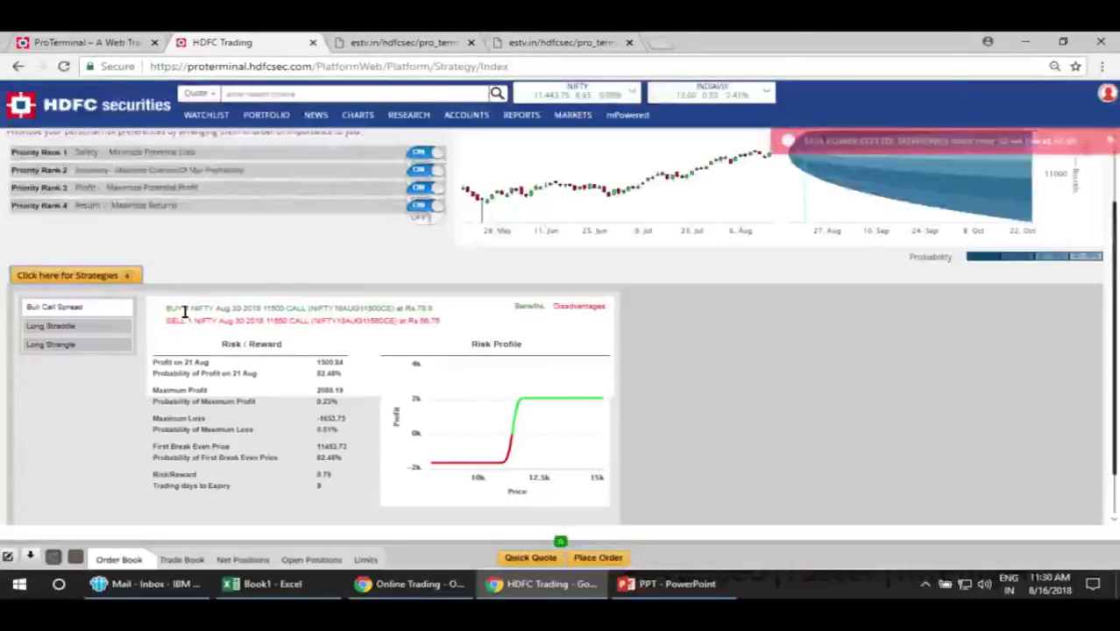
{"action": "scroll", "coordinate": [188, 337], "scroll_direction": "down", "scroll_amount": 1}
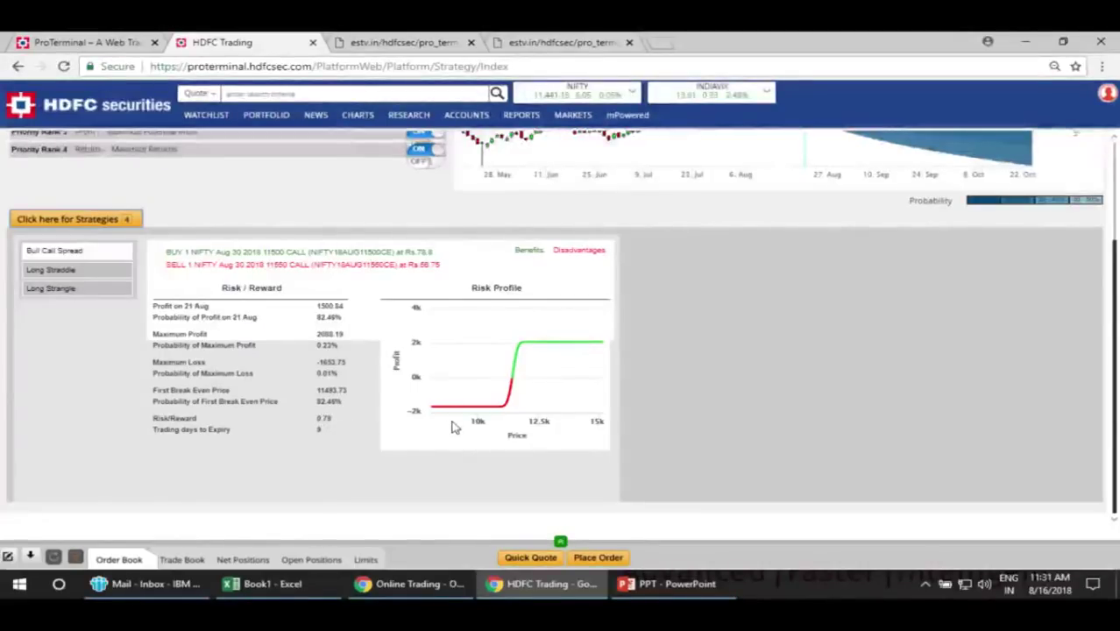
{"action": "mouse_move", "coordinate": [441, 414]}
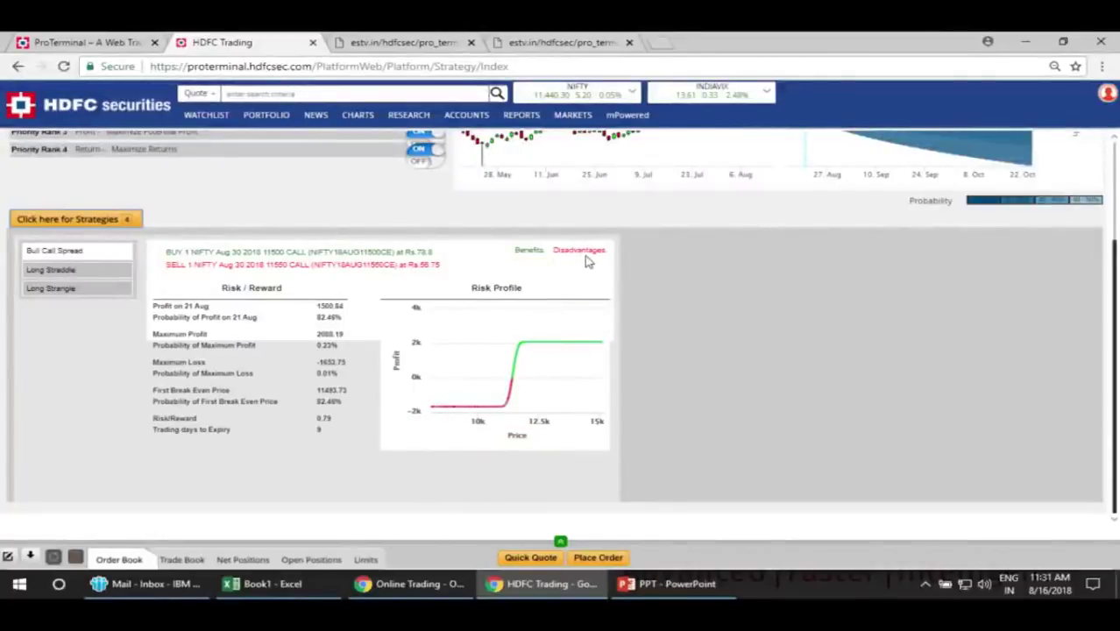
{"action": "mouse_move", "coordinate": [580, 251]}
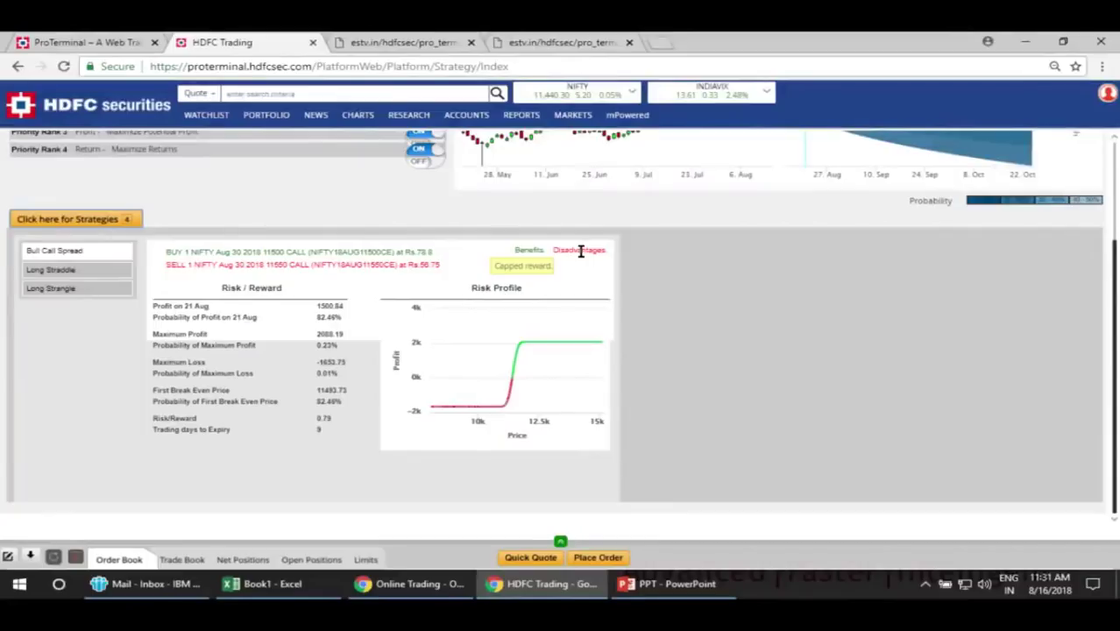
{"action": "mouse_move", "coordinate": [528, 250]}
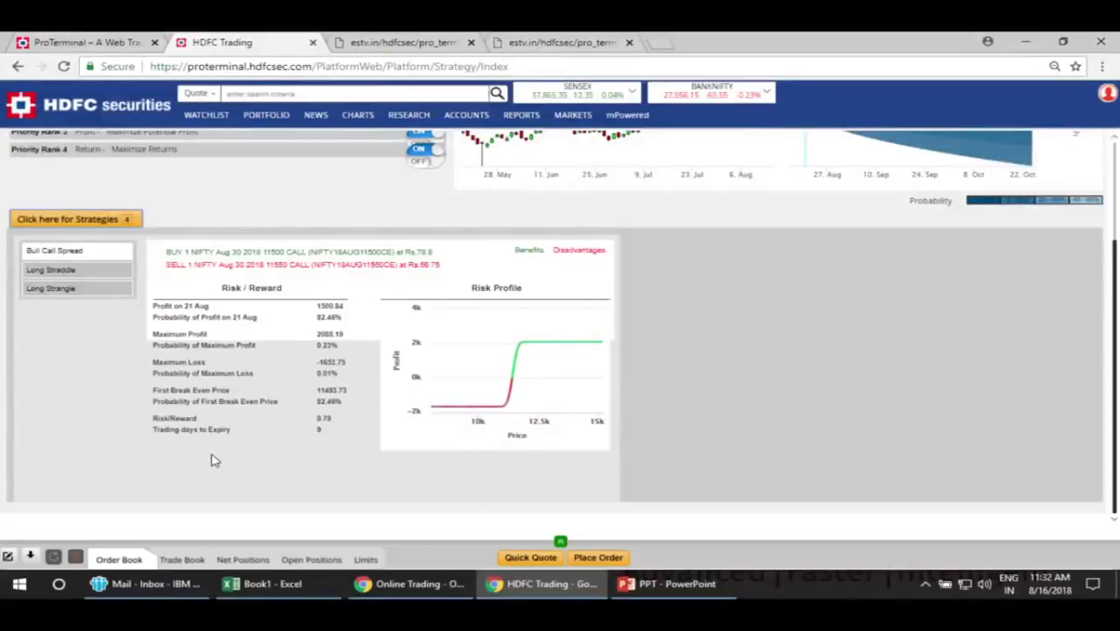
{"action": "left_click", "coordinate": [56, 271]}
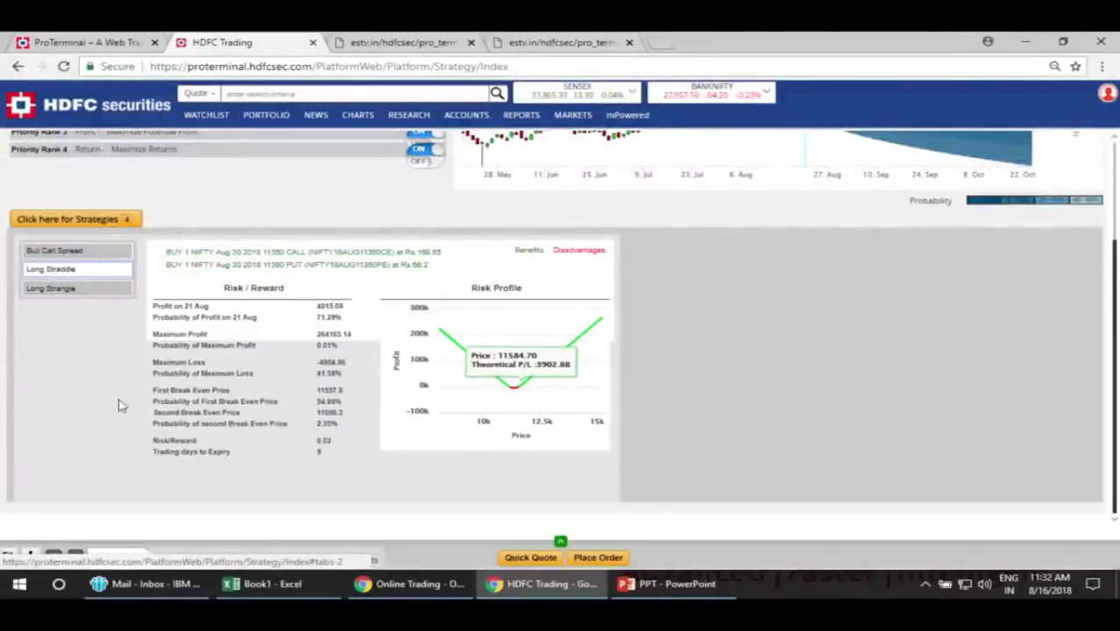
Step: Show the Long Strangle strategy for NIFTY and review its risk/reward figures and risk profile chart
{"action": "left_click", "coordinate": [57, 289]}
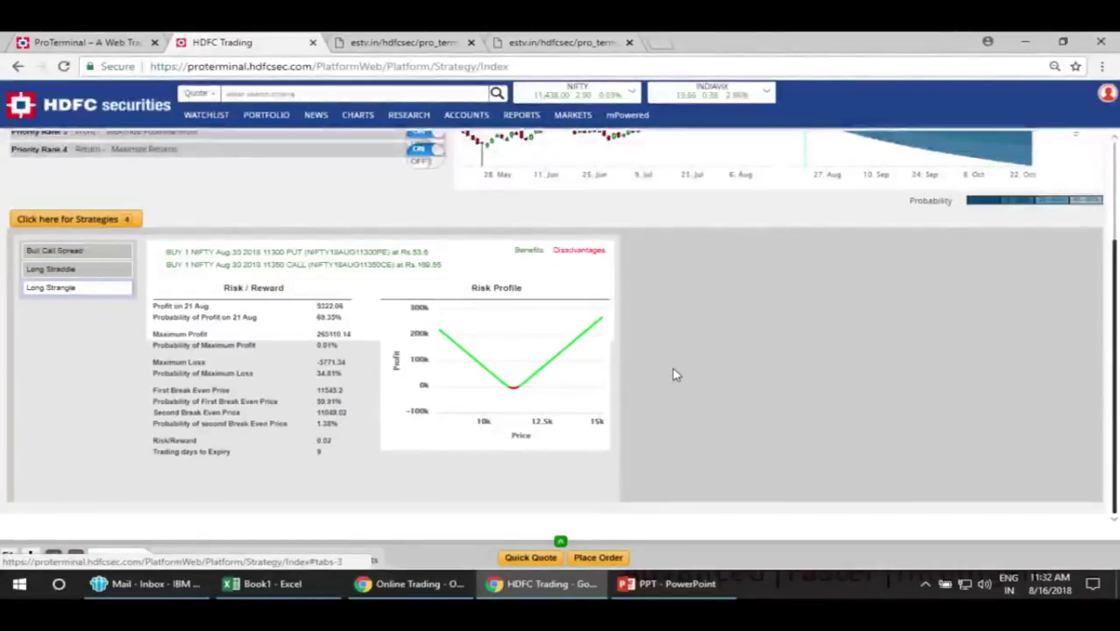
{"action": "scroll", "coordinate": [676, 366], "scroll_direction": "up", "scroll_amount": 1}
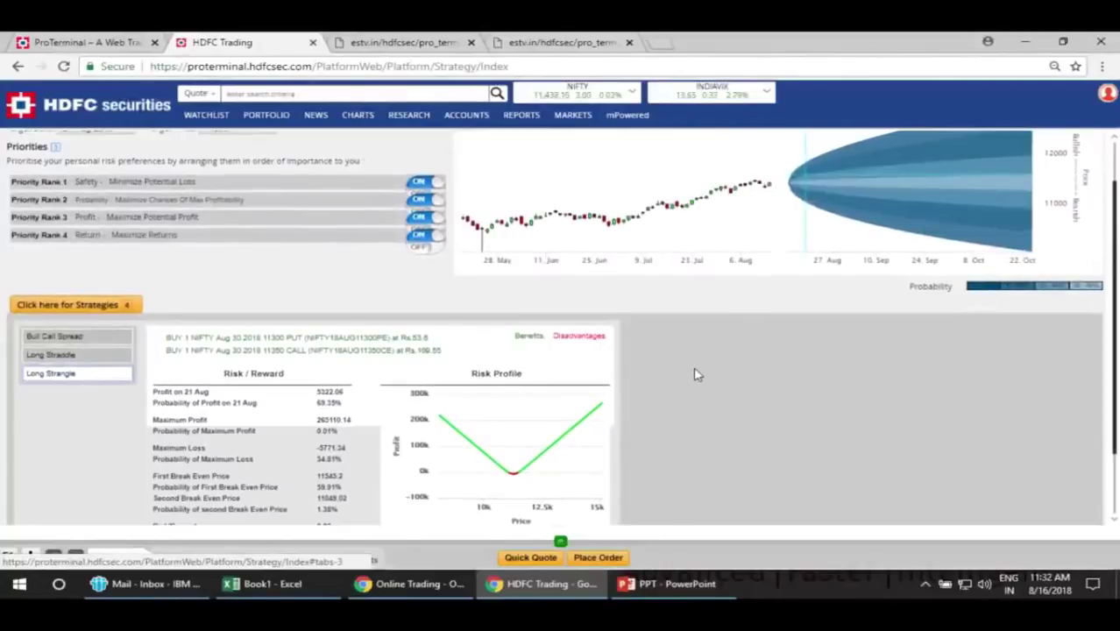
{"action": "scroll", "coordinate": [694, 374], "scroll_direction": "up", "scroll_amount": 1}
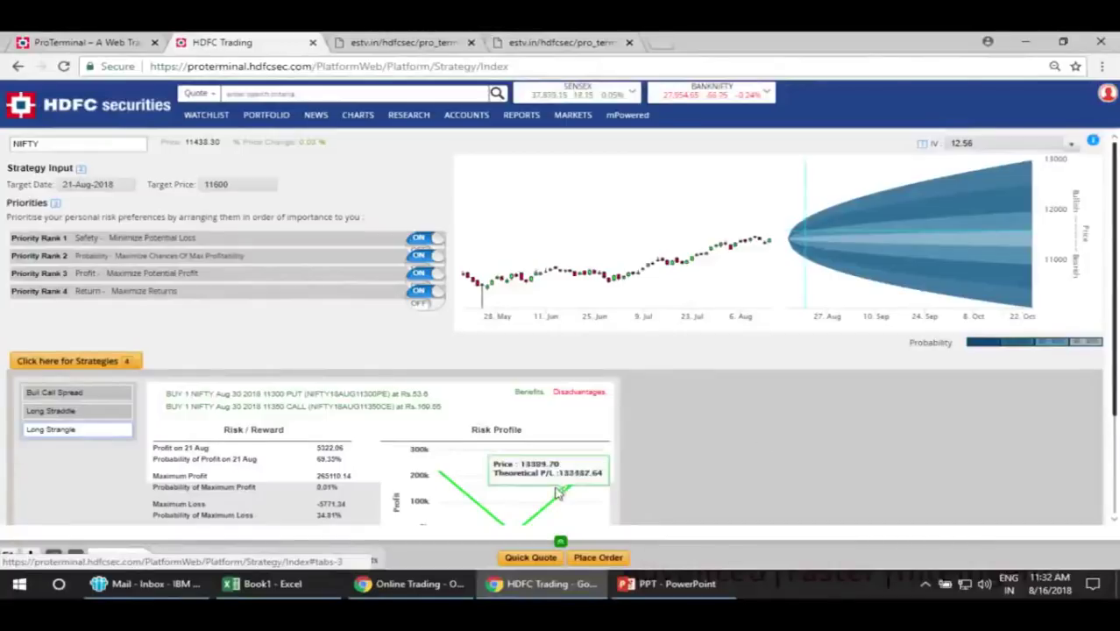
{"action": "scroll", "coordinate": [508, 491], "scroll_direction": "down", "scroll_amount": 1}
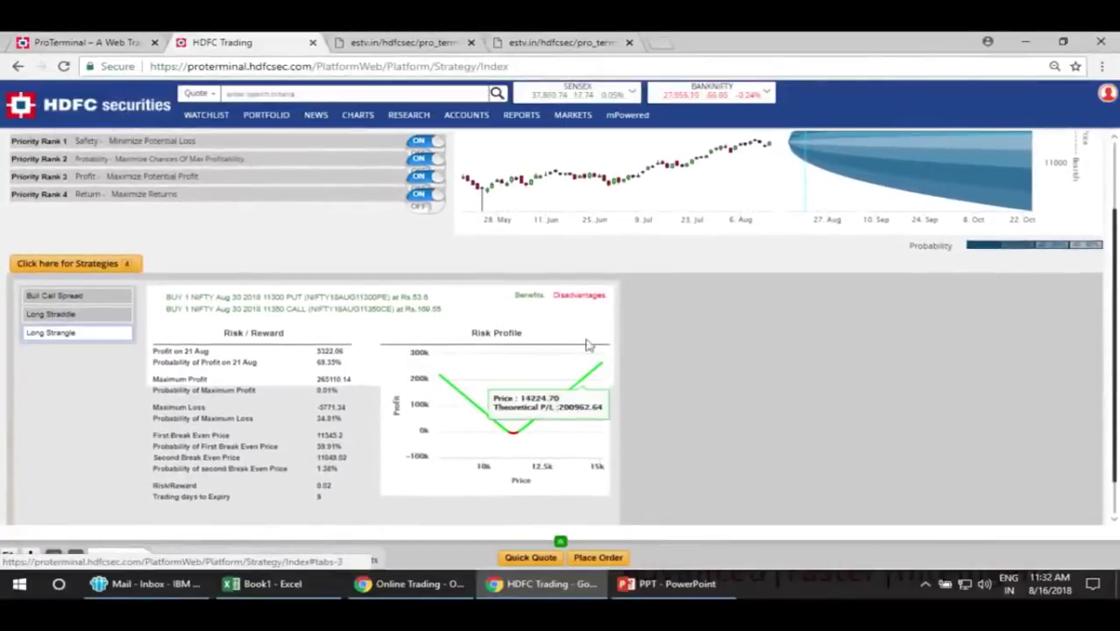
{"action": "scroll", "coordinate": [736, 390], "scroll_direction": "up", "scroll_amount": 1}
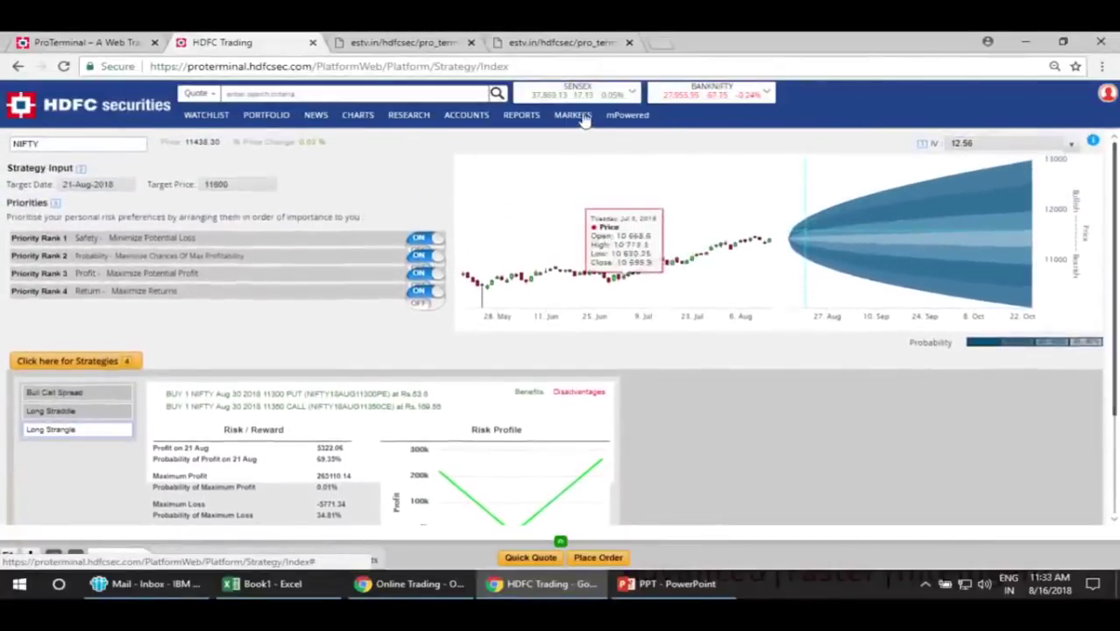
{"action": "mouse_move", "coordinate": [578, 122]}
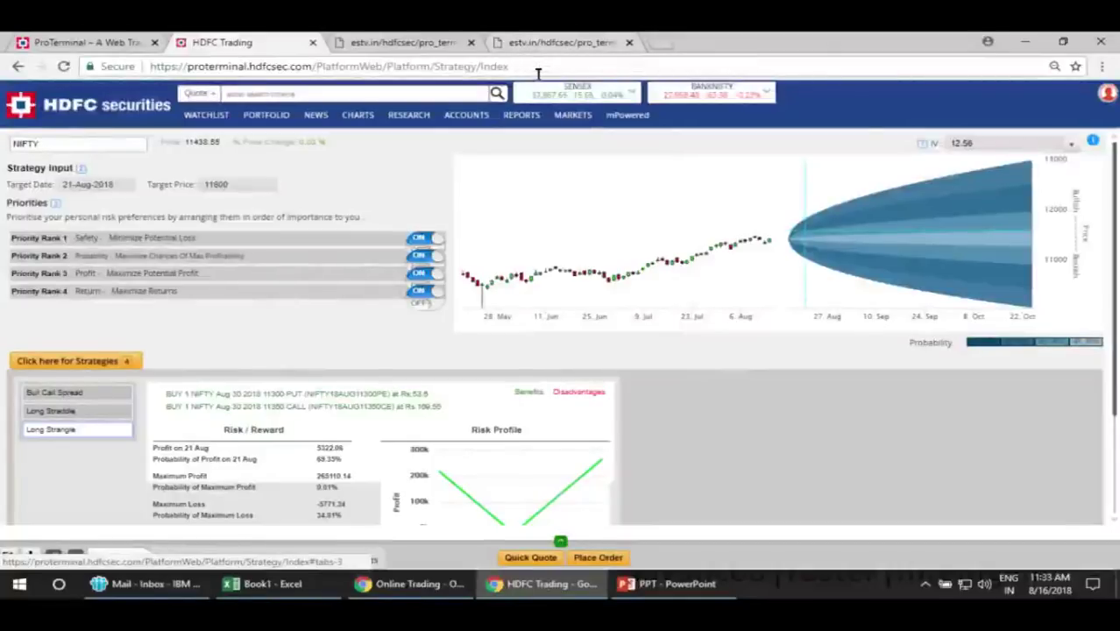
Step: Search the quotes for "acc" and open the overview page of the NSE-listed ACC LTD
{"action": "left_click", "coordinate": [243, 92]}
{"action": "type", "text": "acc"}
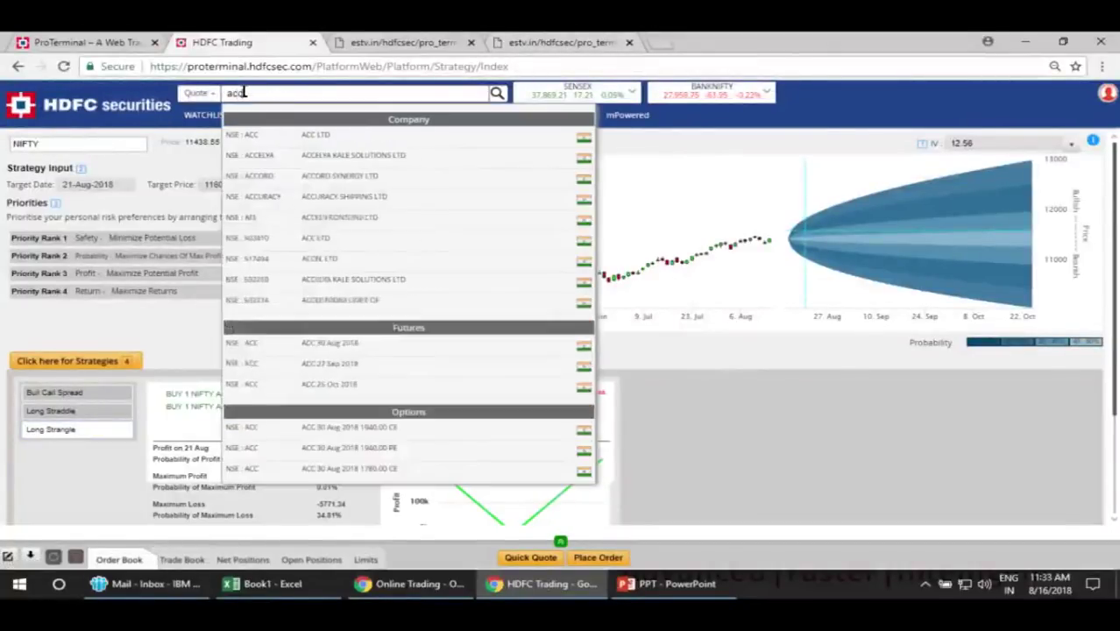
{"action": "left_click", "coordinate": [335, 142]}
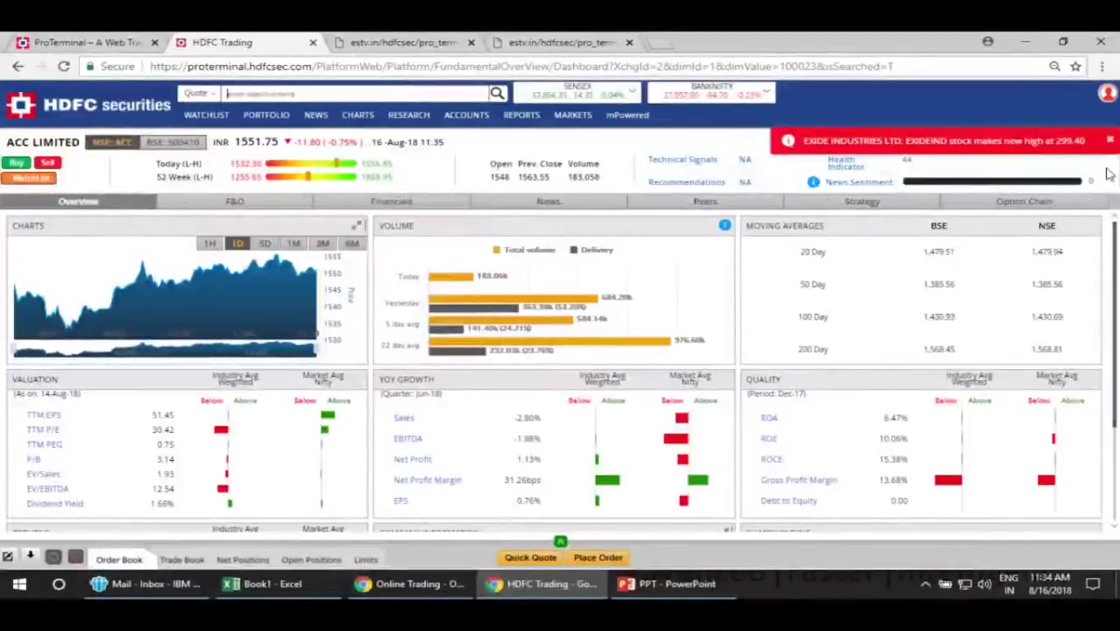
Step: Open ACC's Peers page and examine the cement companies plotted on the Quality vs Value chart
{"action": "left_click", "coordinate": [713, 210]}
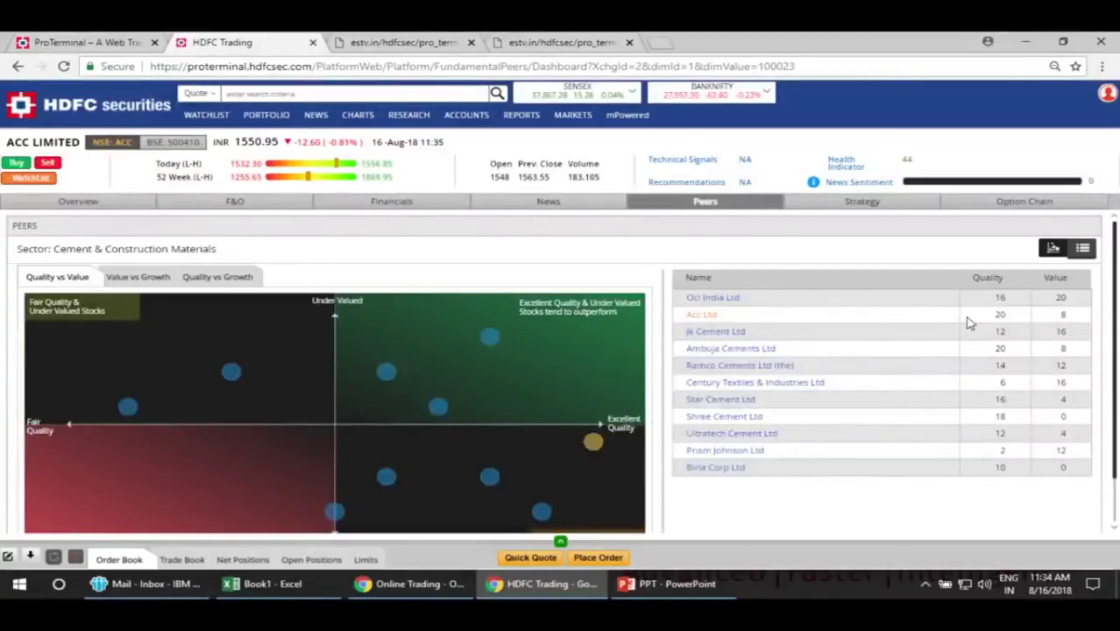
{"action": "scroll", "coordinate": [764, 318], "scroll_direction": "down", "scroll_amount": 1}
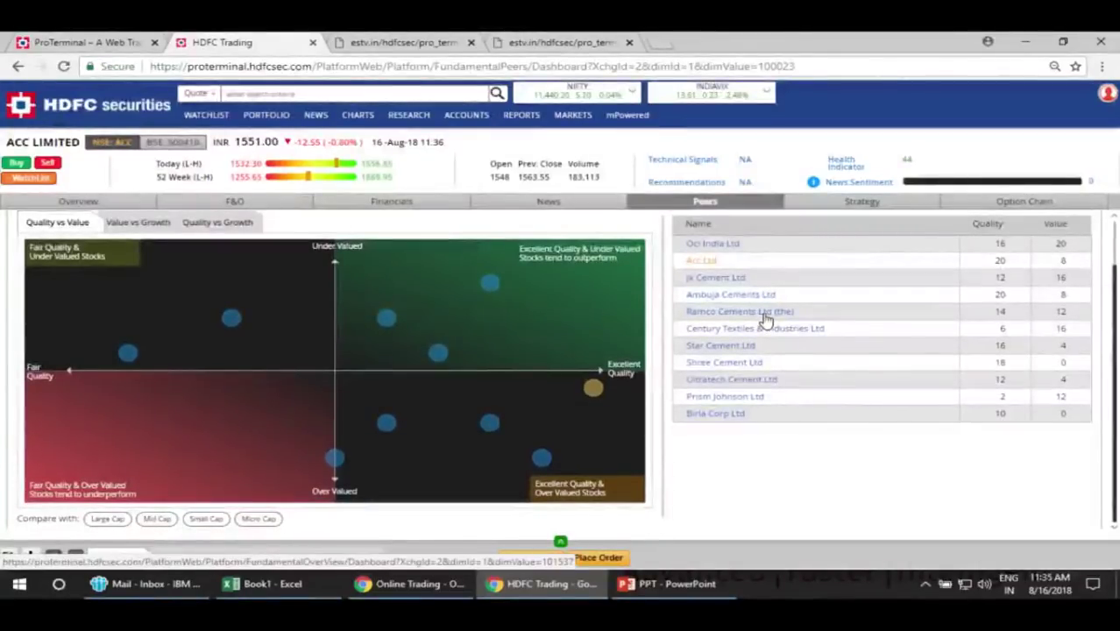
{"action": "scroll", "coordinate": [765, 317], "scroll_direction": "up", "scroll_amount": 1}
{"action": "scroll", "coordinate": [765, 317], "scroll_direction": "down", "scroll_amount": 1}
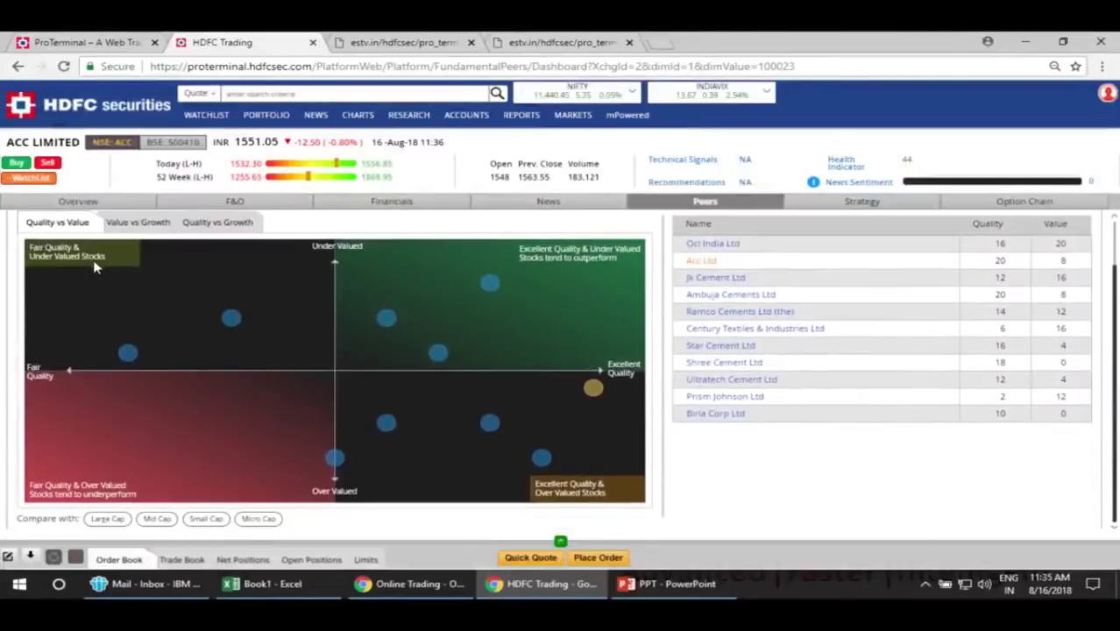
{"action": "mouse_move", "coordinate": [128, 351]}
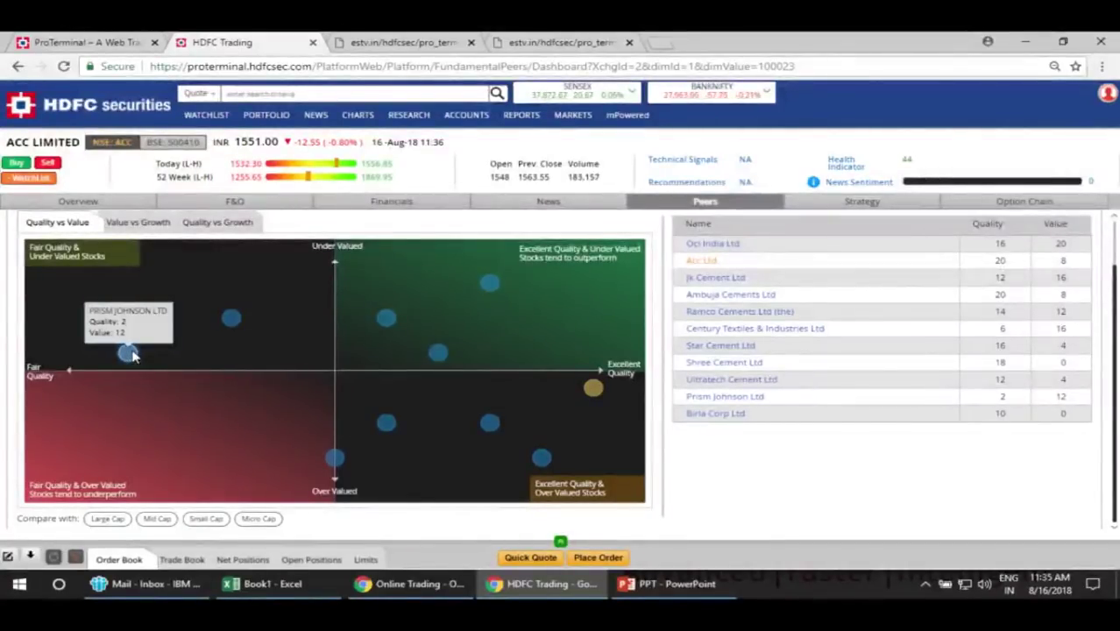
{"action": "mouse_move", "coordinate": [231, 318]}
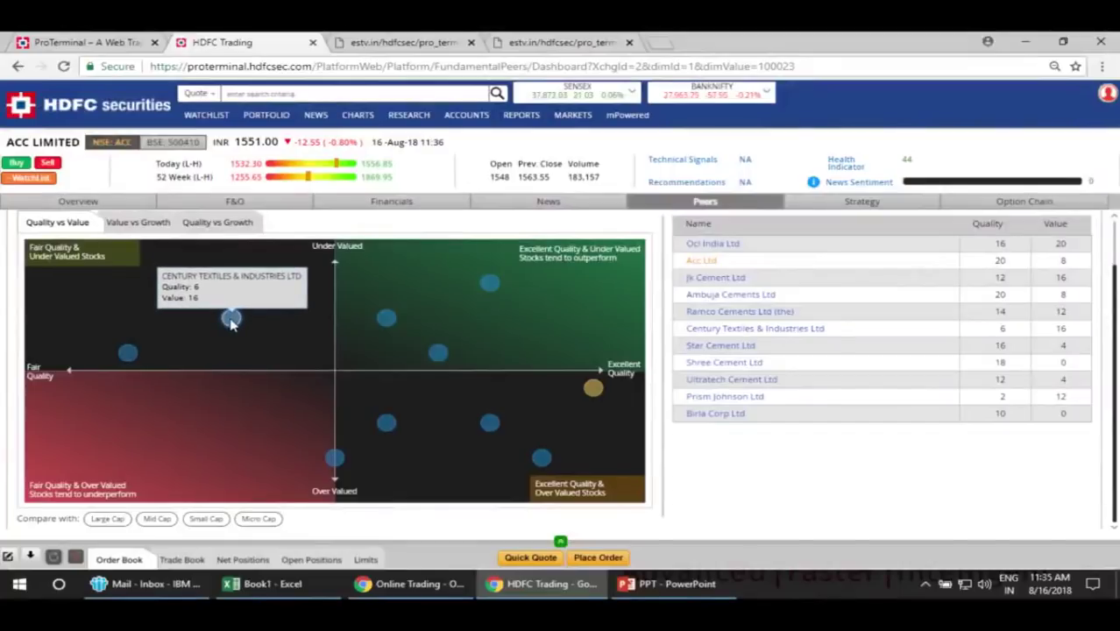
{"action": "mouse_move", "coordinate": [438, 355]}
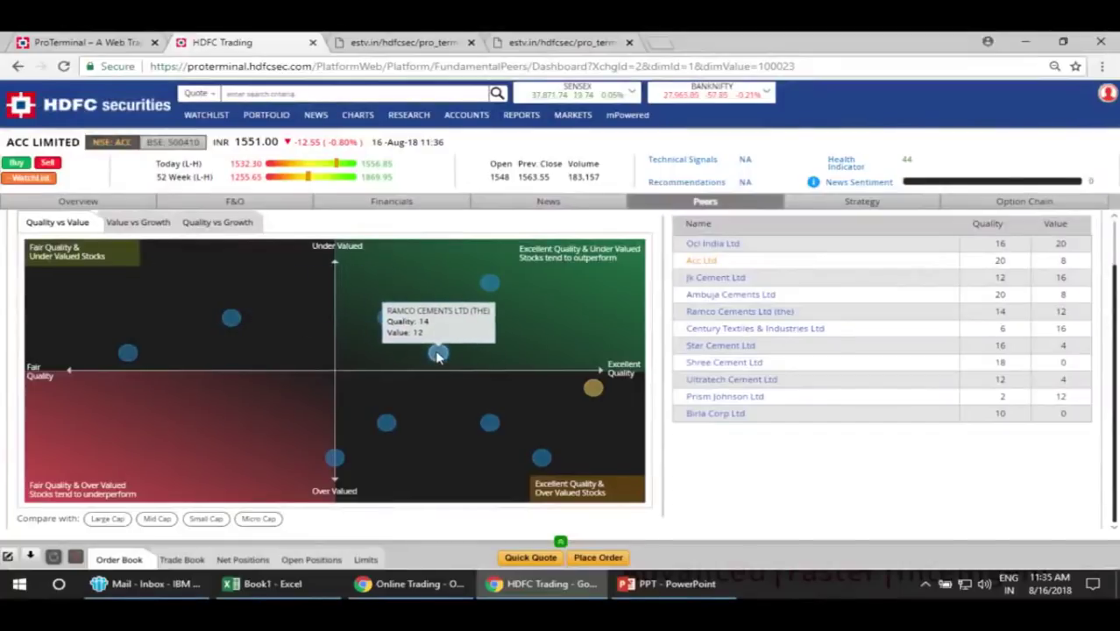
{"action": "mouse_move", "coordinate": [490, 287]}
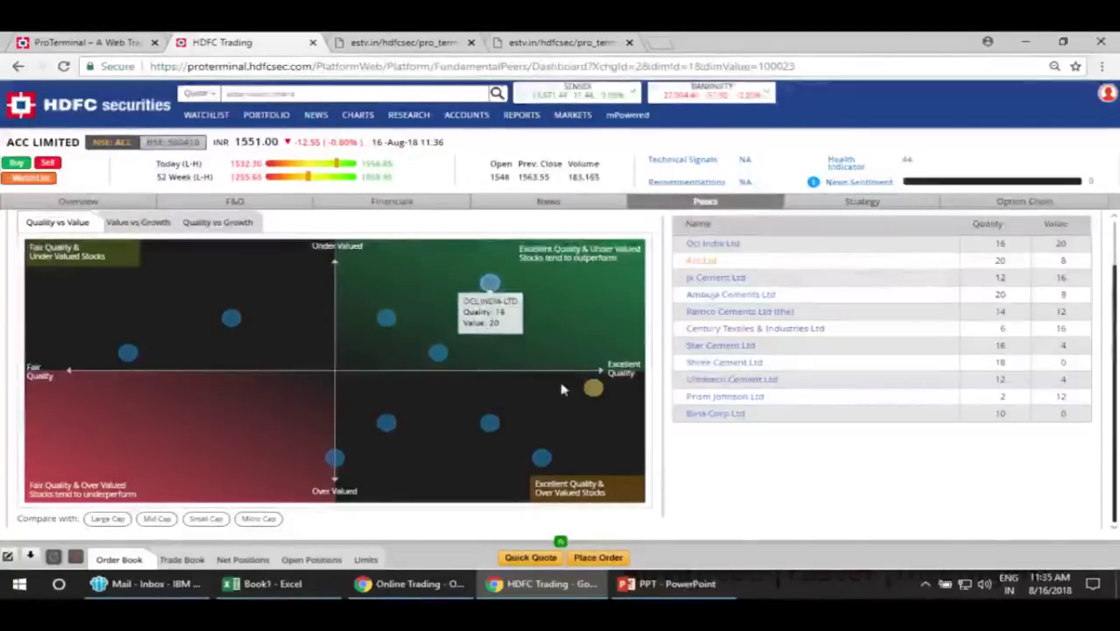
{"action": "mouse_move", "coordinate": [593, 387]}
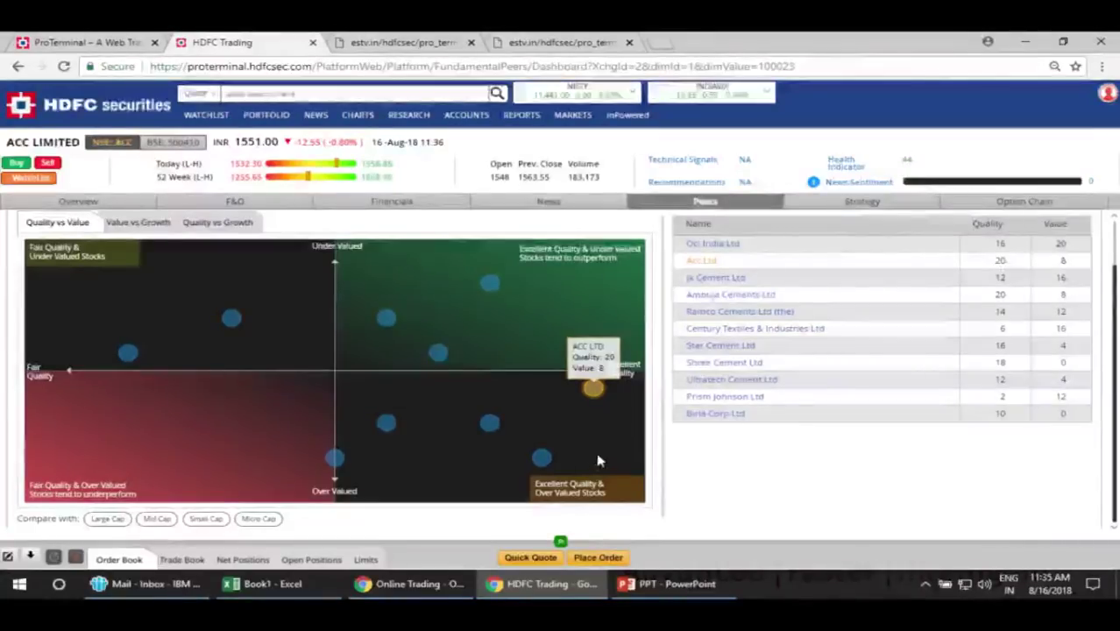
{"action": "scroll", "coordinate": [584, 455], "scroll_direction": "up", "scroll_amount": 1}
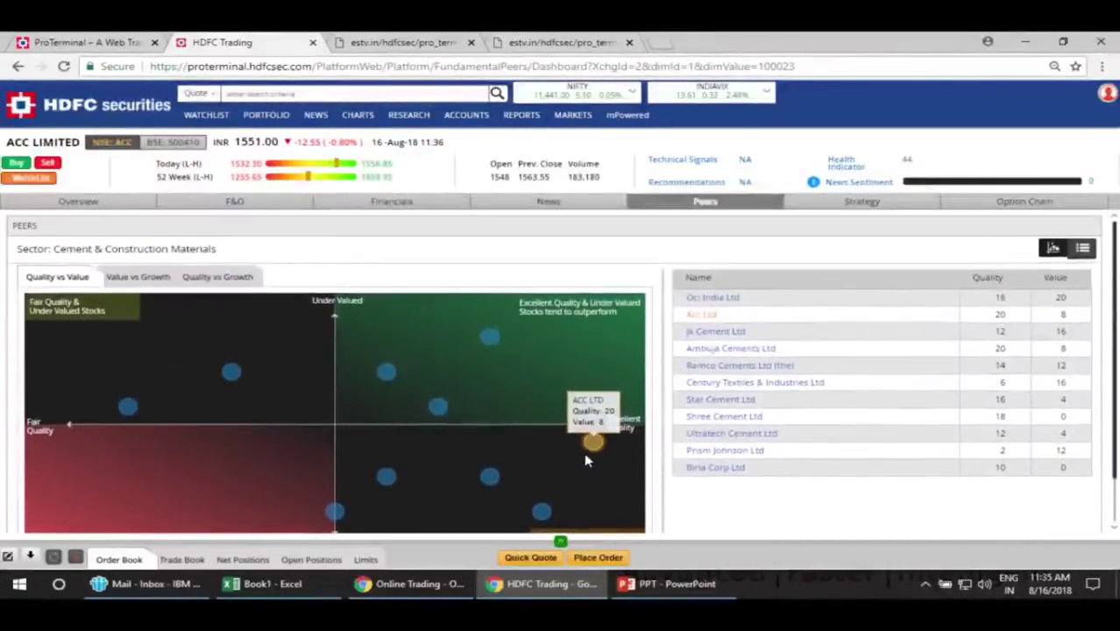
{"action": "scroll", "coordinate": [575, 457], "scroll_direction": "down", "scroll_amount": 1}
{"action": "scroll", "coordinate": [575, 457], "scroll_direction": "up", "scroll_amount": 1}
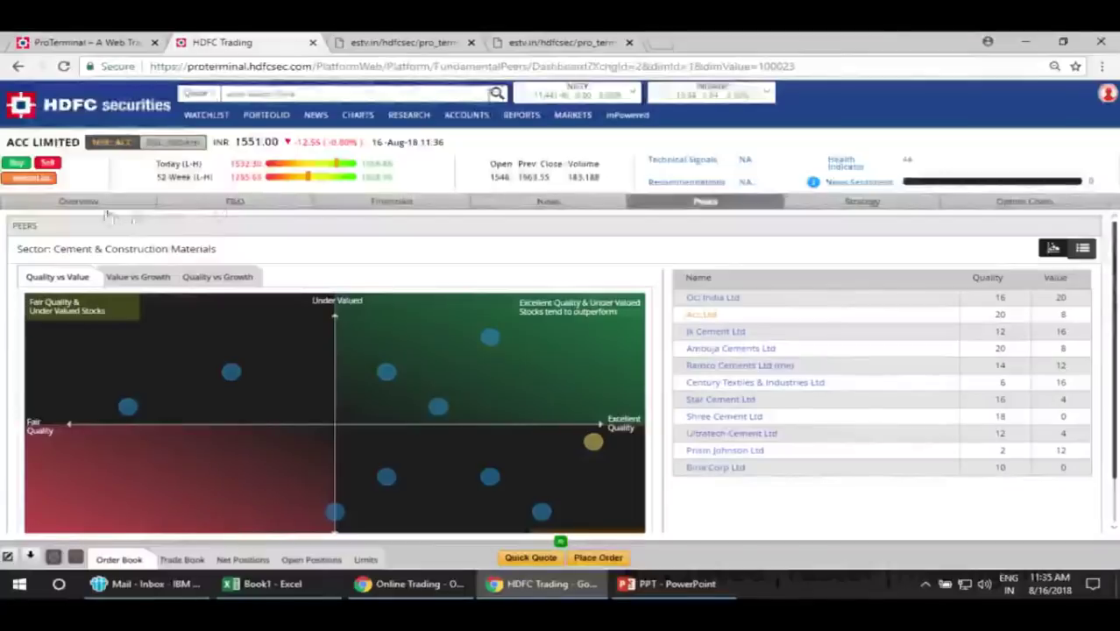
Step: Open ACC's F&O page, check the available instrument types, and select the Aug 30 2018 expiry for FUTSTK
{"action": "left_click", "coordinate": [237, 204]}
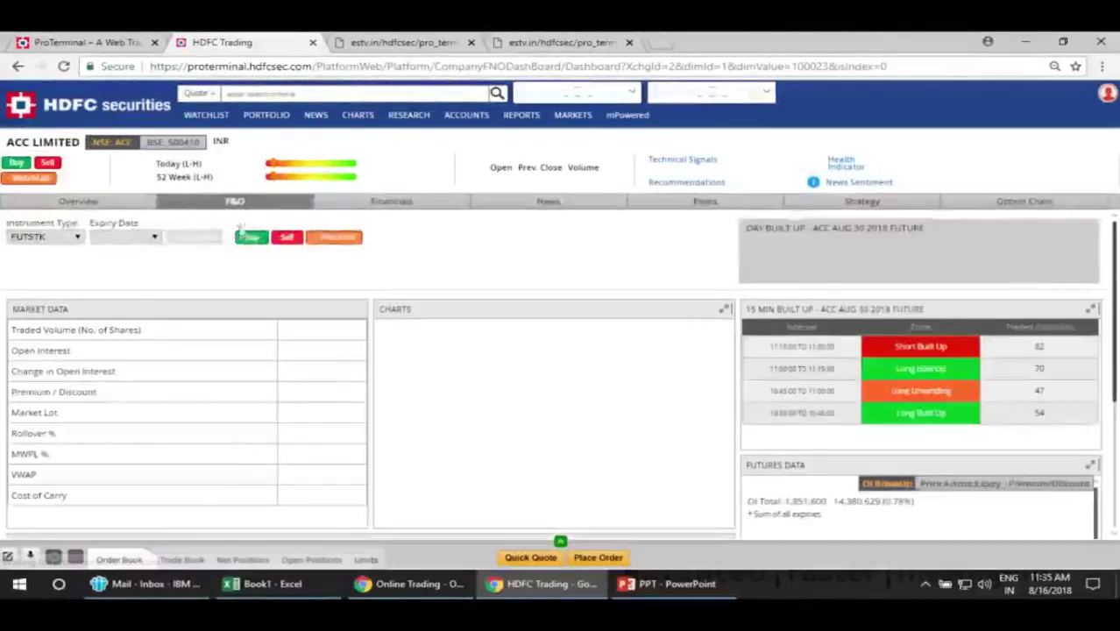
{"action": "left_click", "coordinate": [42, 238]}
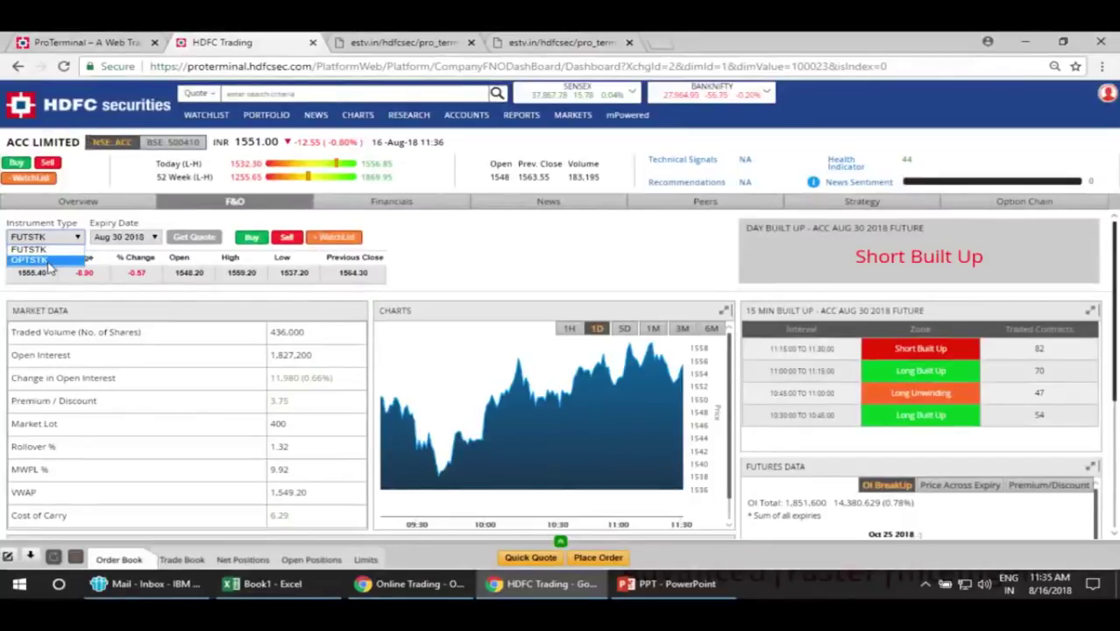
{"action": "left_click", "coordinate": [128, 239]}
{"action": "left_click", "coordinate": [132, 237]}
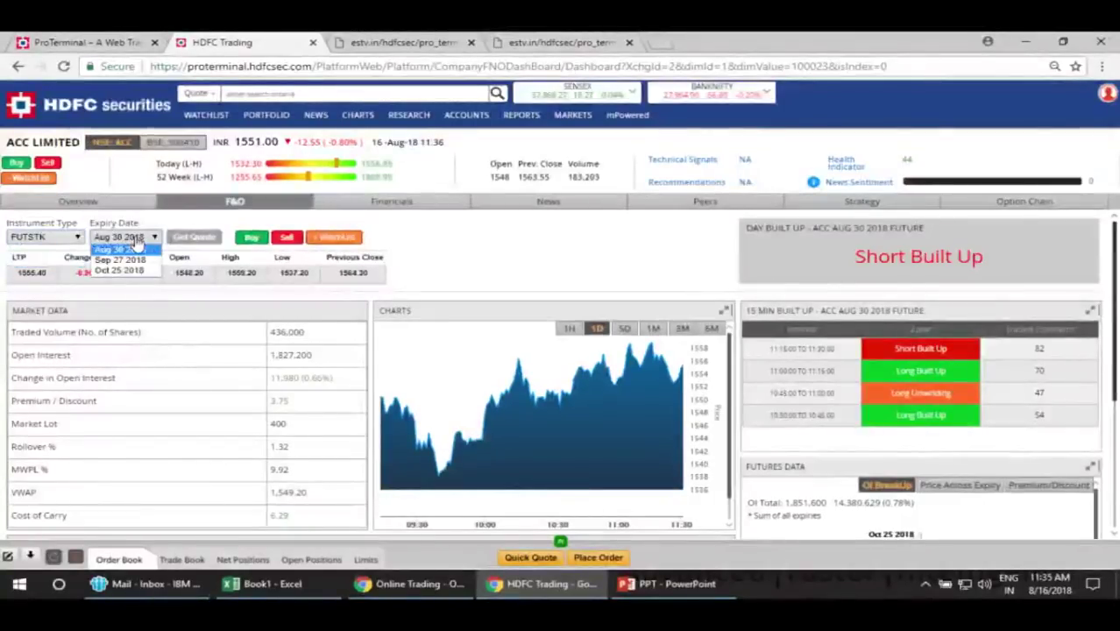
{"action": "left_click", "coordinate": [132, 249]}
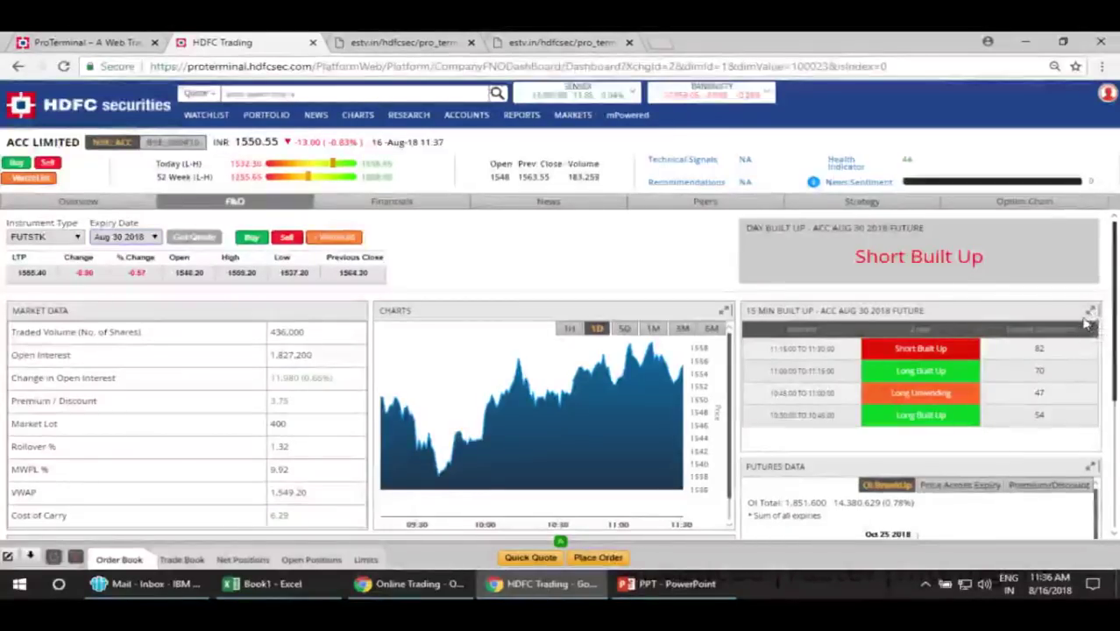
Step: Show the Premium/Discount view of ACC's futures data and examine the Put Call Chain and intraday price chart
{"action": "scroll", "coordinate": [1080, 332], "scroll_direction": "down", "scroll_amount": 2}
{"action": "scroll", "coordinate": [1080, 332], "scroll_direction": "down", "scroll_amount": 3}
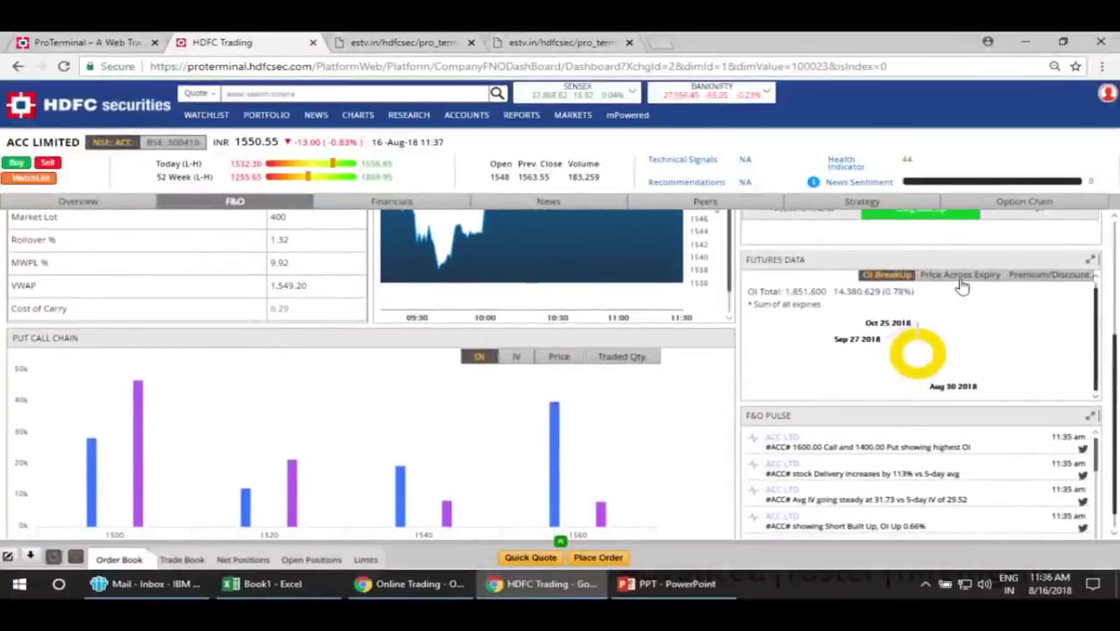
{"action": "left_click", "coordinate": [1050, 277]}
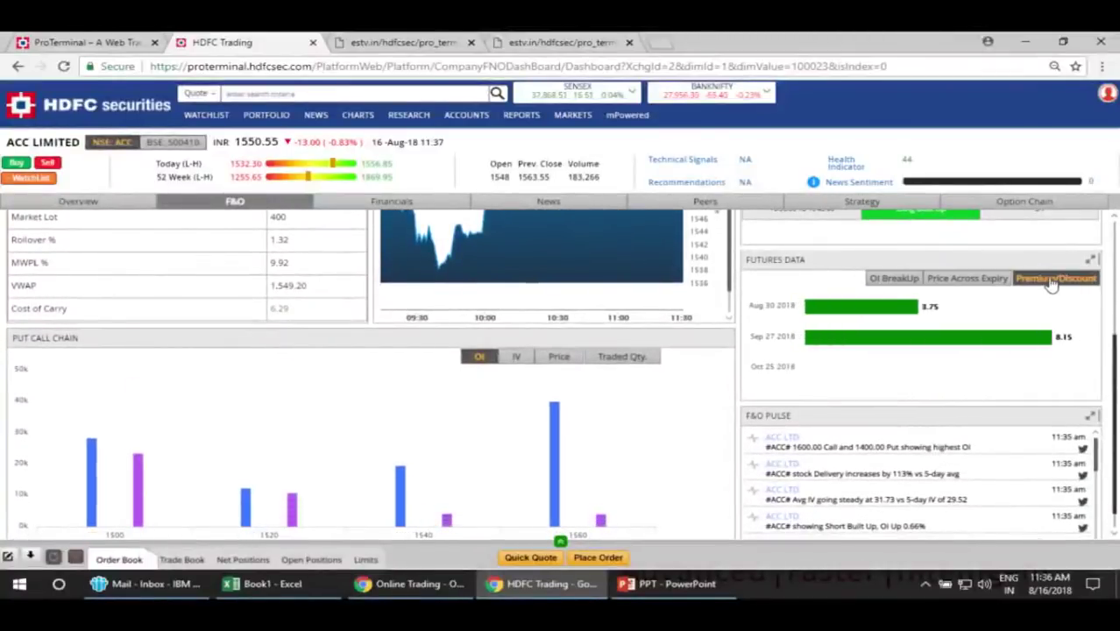
{"action": "scroll", "coordinate": [945, 326], "scroll_direction": "down", "scroll_amount": 1}
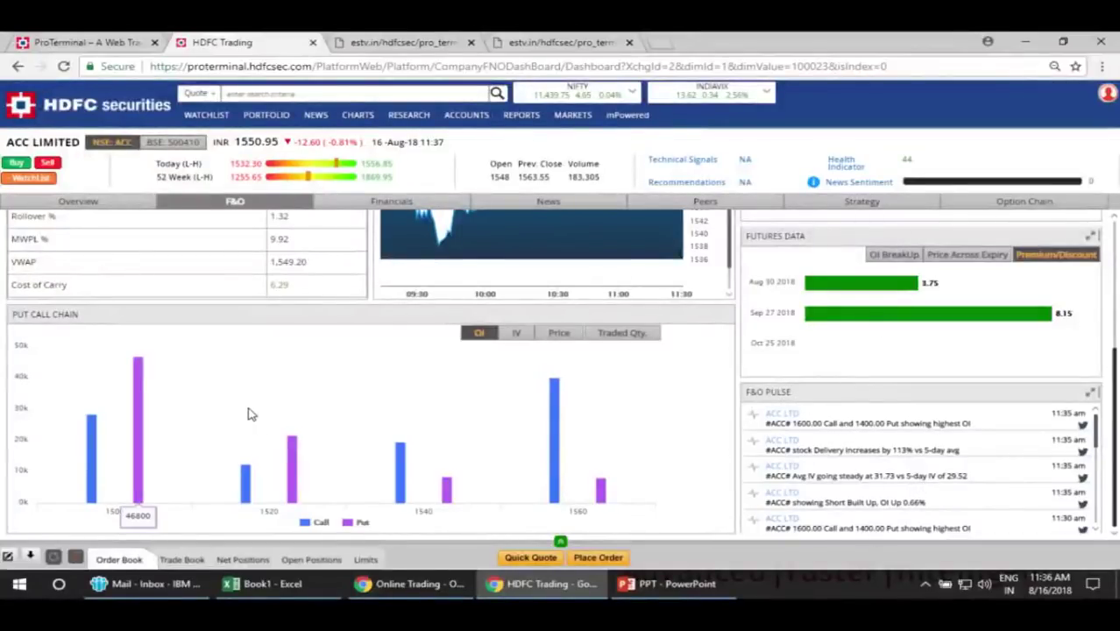
{"action": "scroll", "coordinate": [250, 412], "scroll_direction": "up", "scroll_amount": 5}
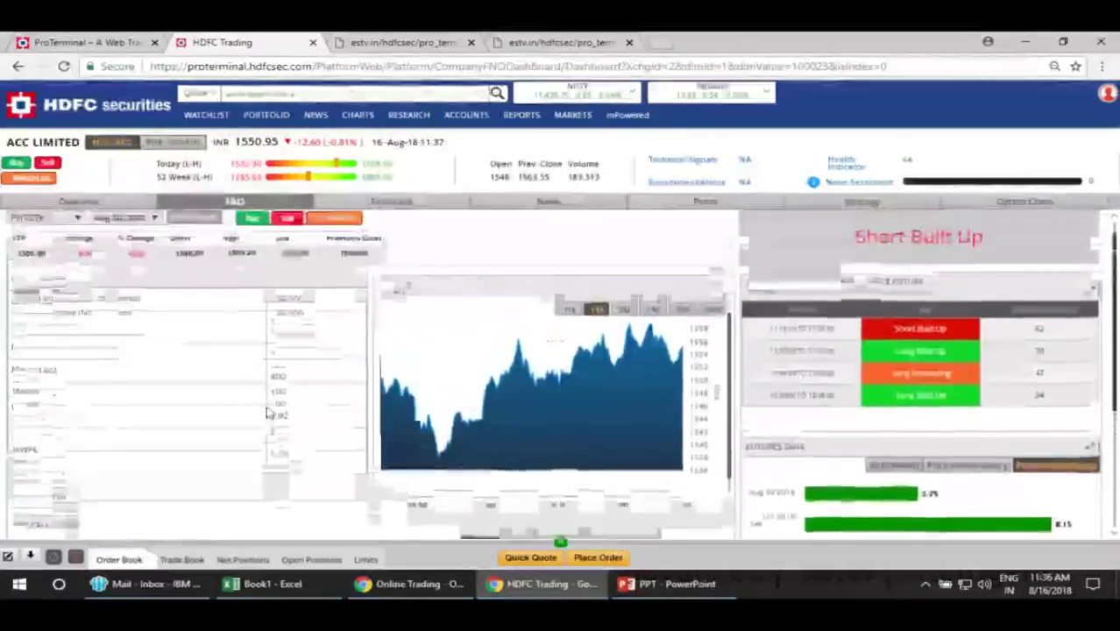
{"action": "mouse_move", "coordinate": [403, 405]}
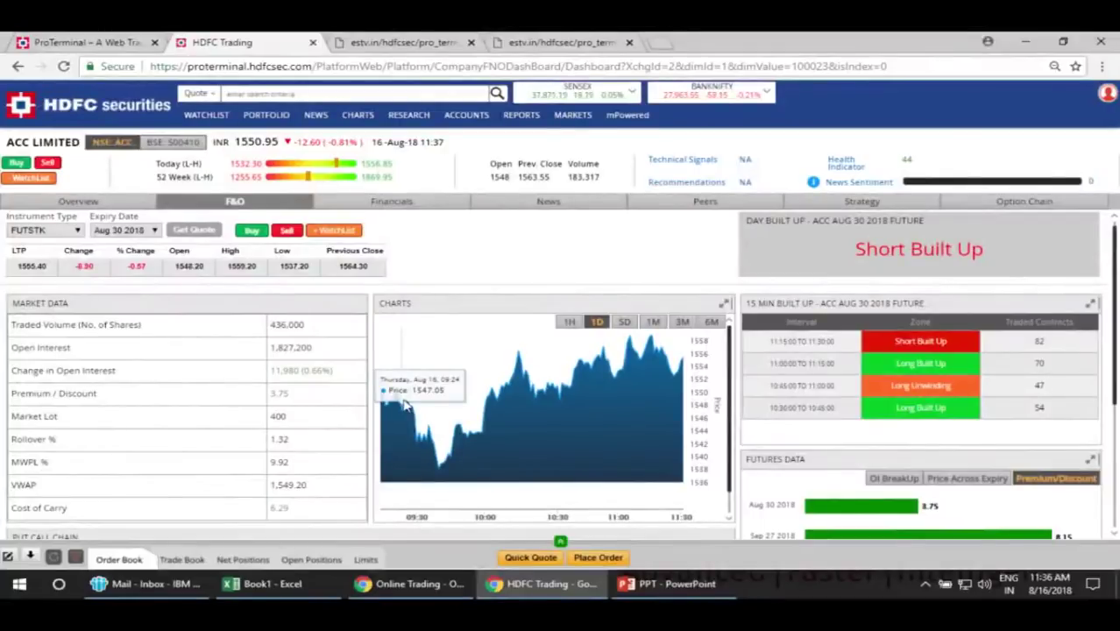
Step: View ACC's financial results and open its financial ratios
{"action": "left_click", "coordinate": [410, 205]}
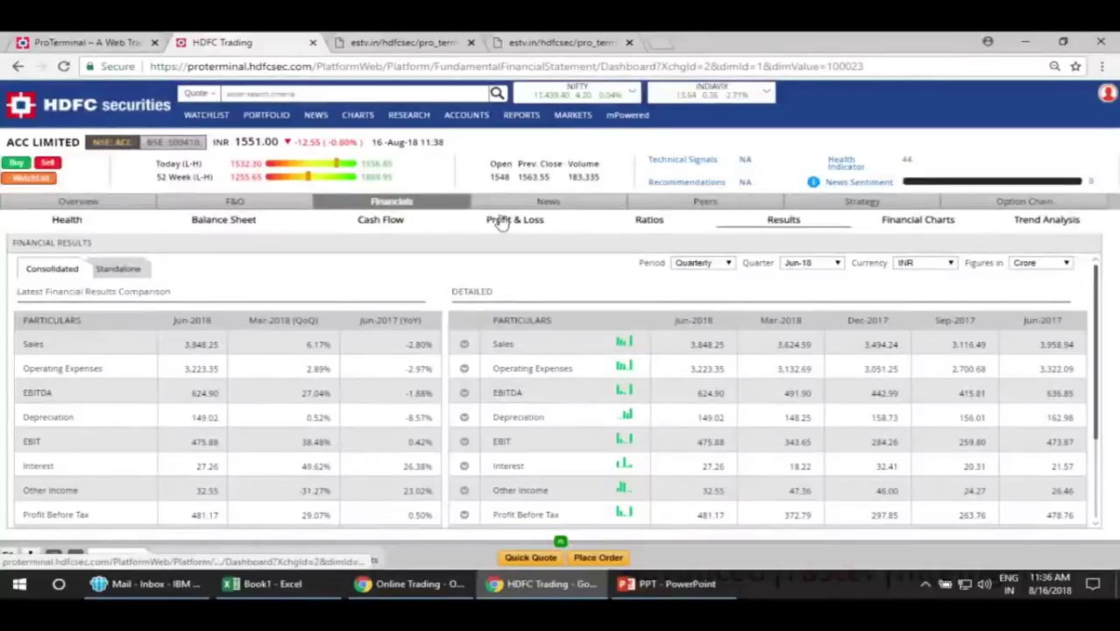
{"action": "left_click", "coordinate": [647, 222]}
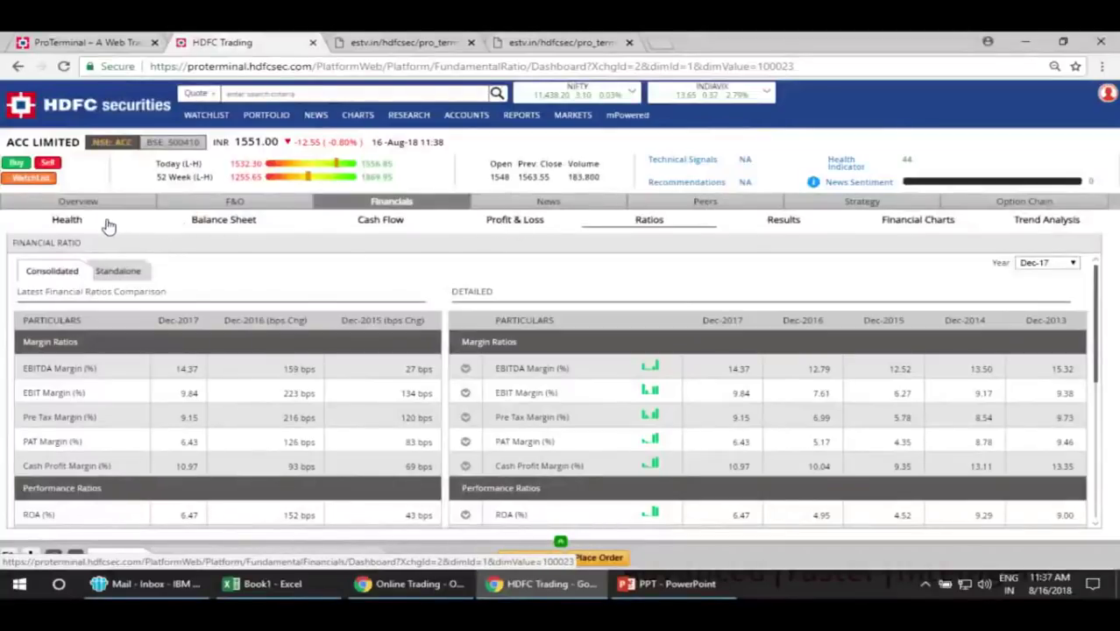
Step: Open ACC's Strategy page, generate strategies with the preset target date and price, and review the first Bull Call Spread
{"action": "left_click", "coordinate": [863, 202]}
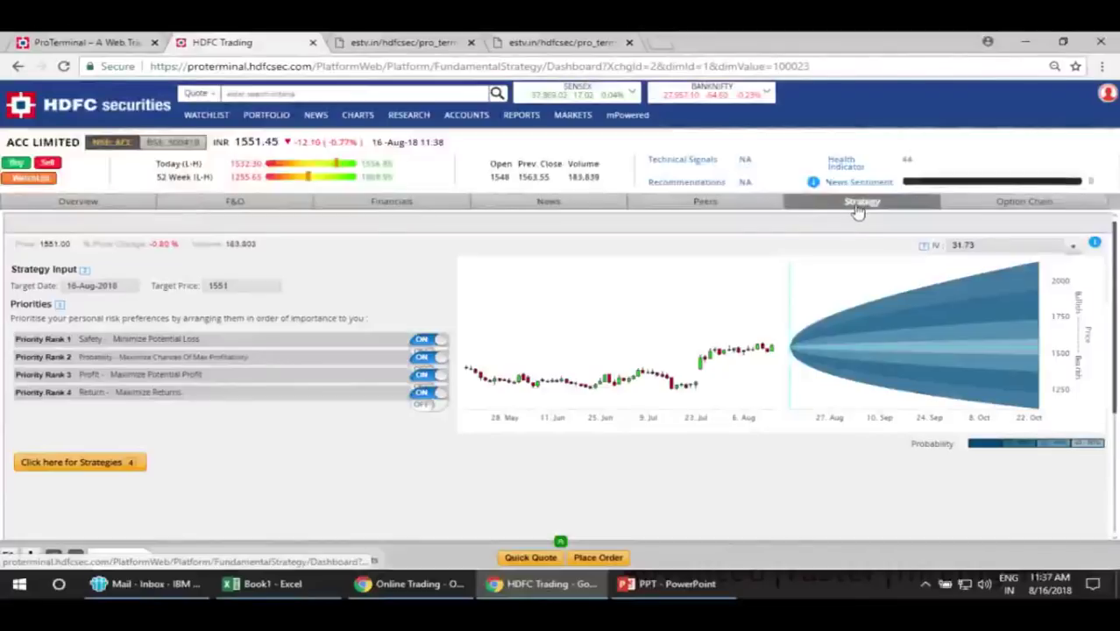
{"action": "scroll", "coordinate": [420, 281], "scroll_direction": "down", "scroll_amount": 2}
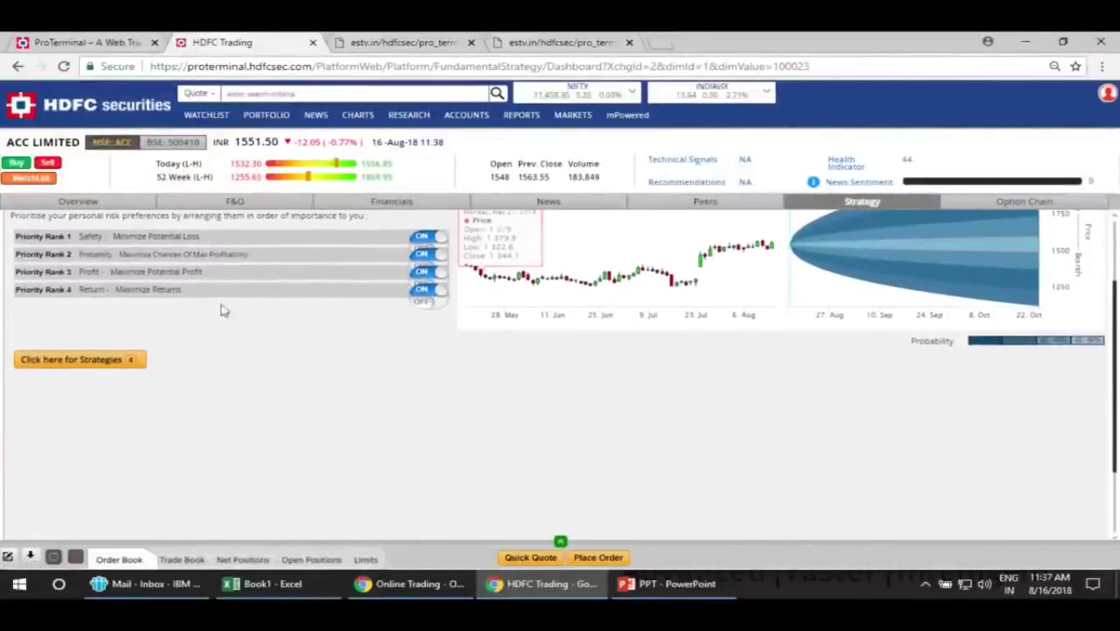
{"action": "left_click", "coordinate": [88, 365]}
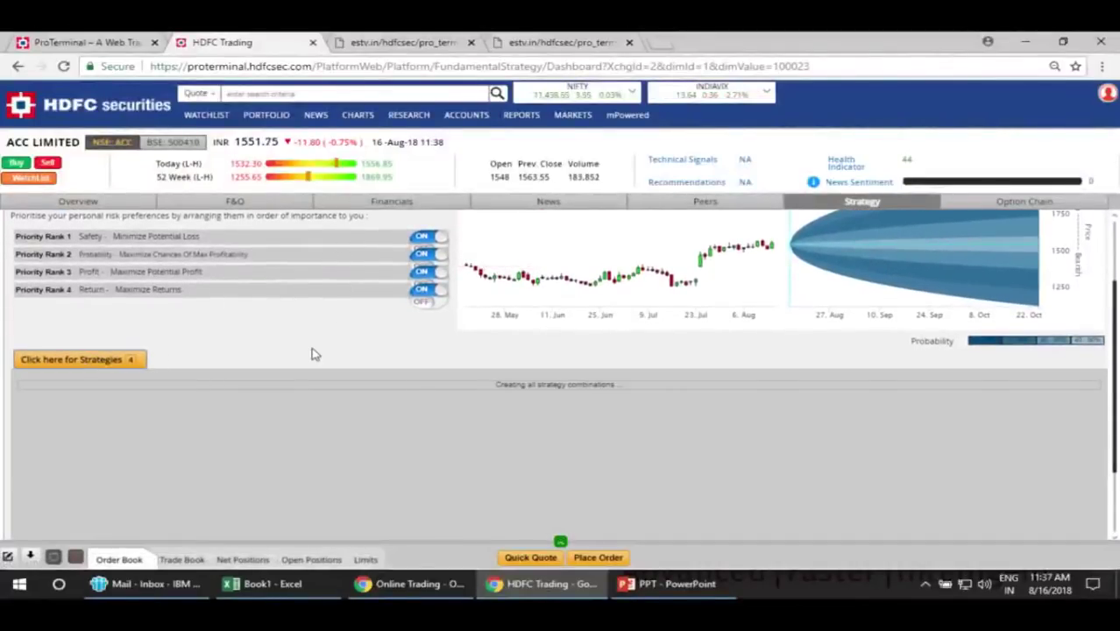
{"action": "scroll", "coordinate": [413, 443], "scroll_direction": "down", "scroll_amount": 2}
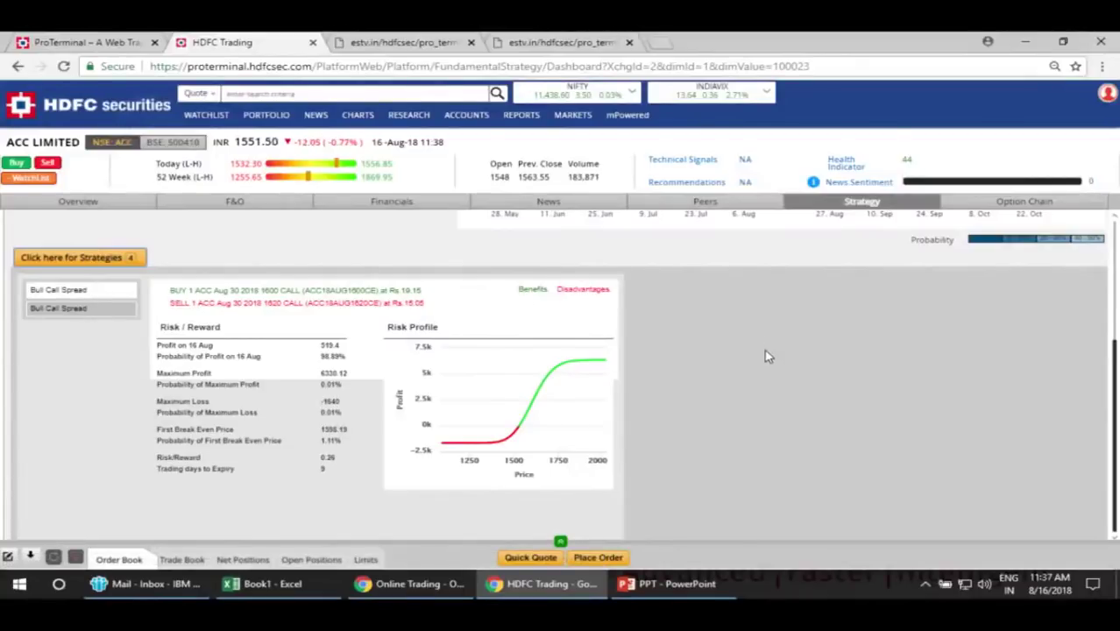
{"action": "scroll", "coordinate": [765, 357], "scroll_direction": "up", "scroll_amount": 3}
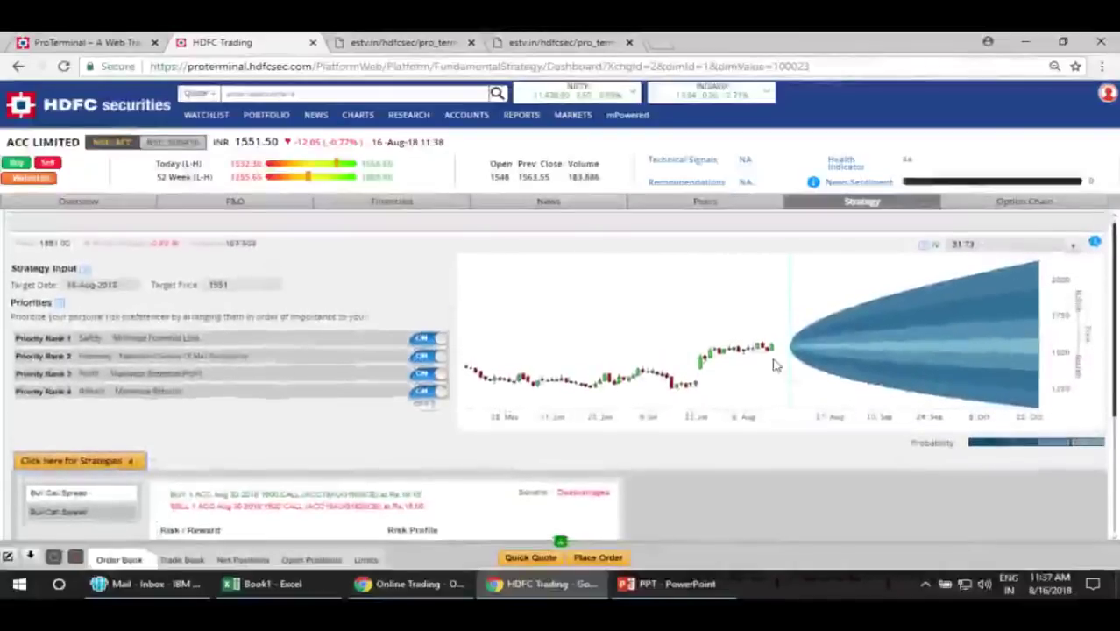
{"action": "scroll", "coordinate": [774, 365], "scroll_direction": "down", "scroll_amount": 1}
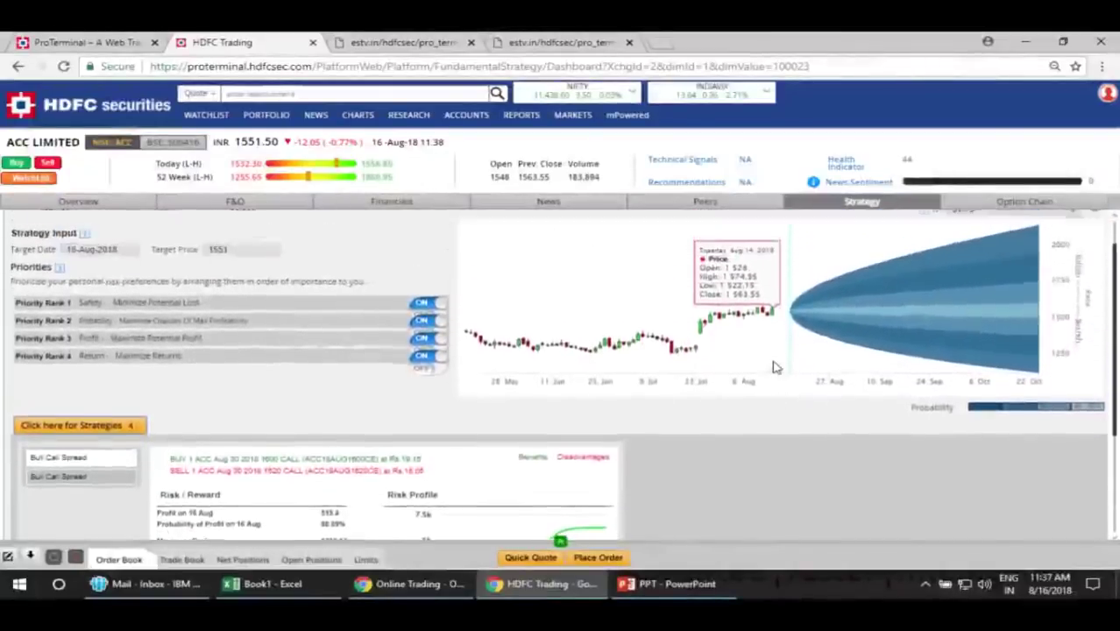
Step: Revisit ACC's Overview page, then open its F&O page and choose FUTSTK as the instrument type
{"action": "scroll", "coordinate": [774, 365], "scroll_direction": "up", "scroll_amount": 1}
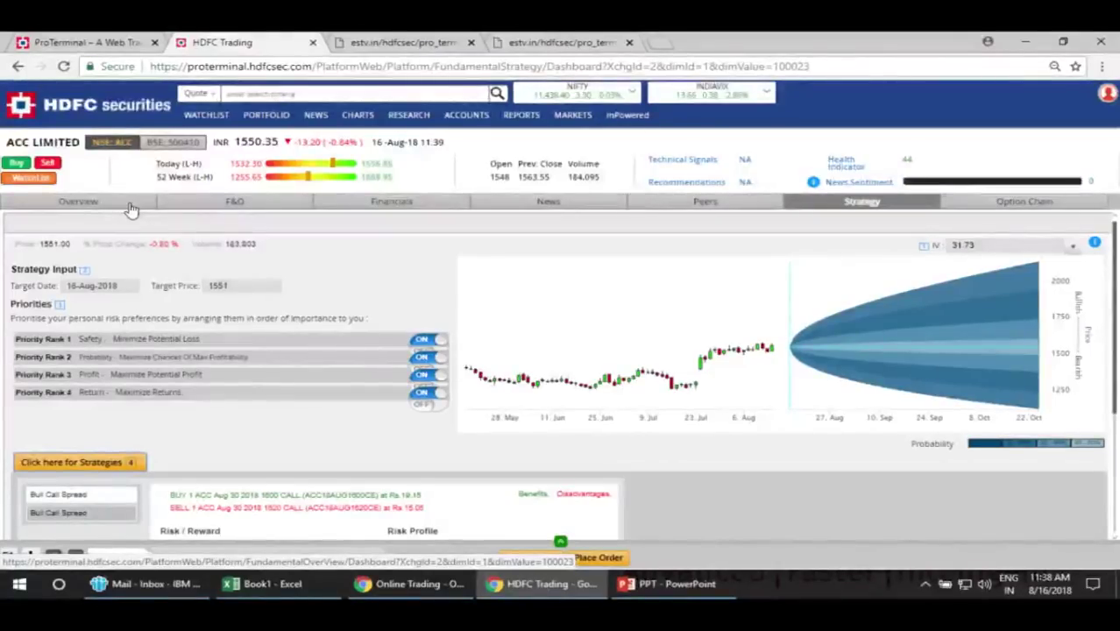
{"action": "left_click", "coordinate": [131, 210]}
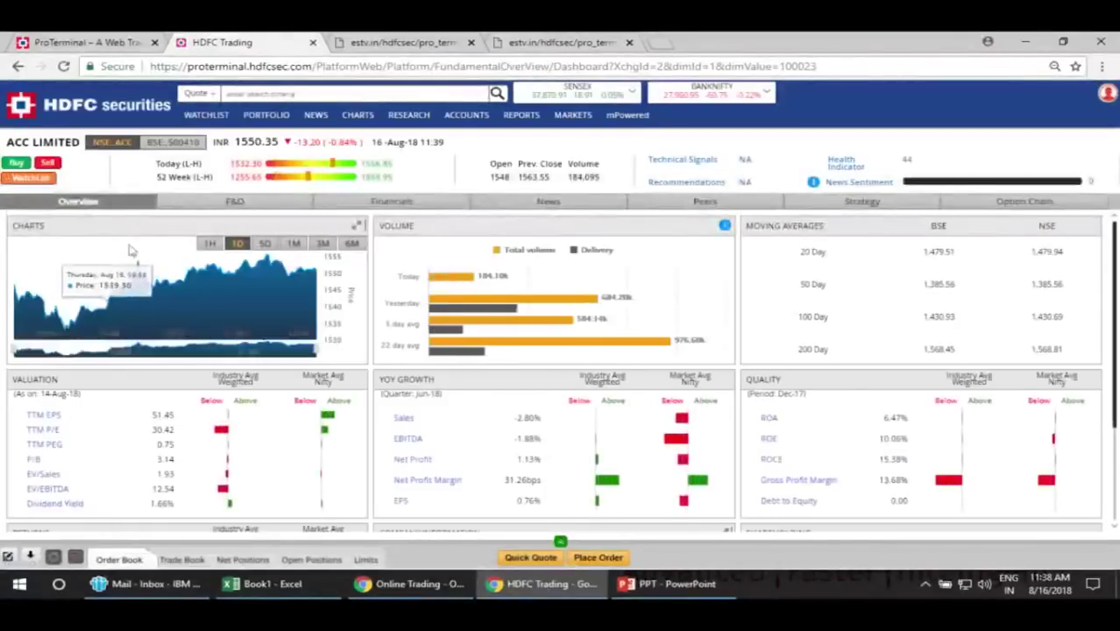
{"action": "left_click", "coordinate": [279, 206]}
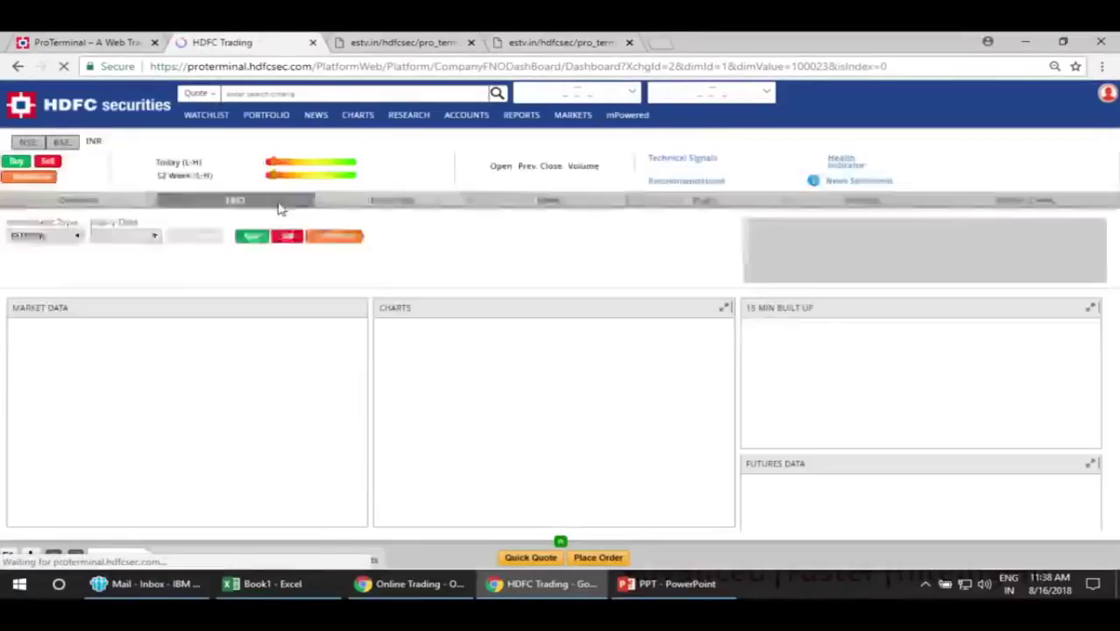
{"action": "left_click", "coordinate": [51, 240]}
{"action": "left_click", "coordinate": [50, 249]}
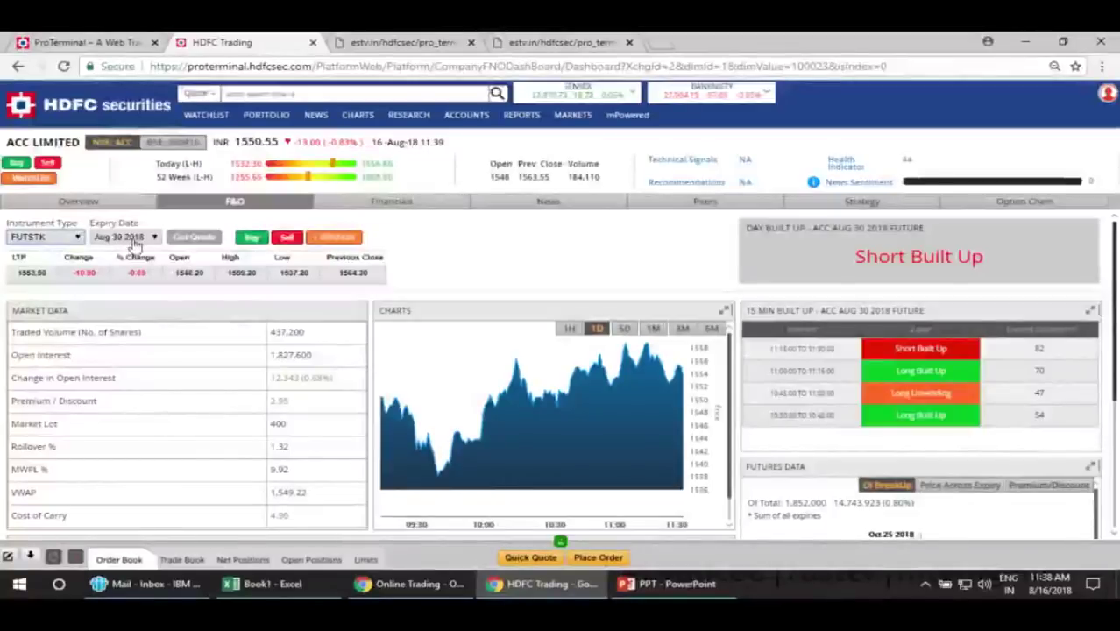
Step: Open a buy order for the ACC 30 Aug 2018 future, examine its order type and product options, and close it without placing it
{"action": "left_click", "coordinate": [249, 238]}
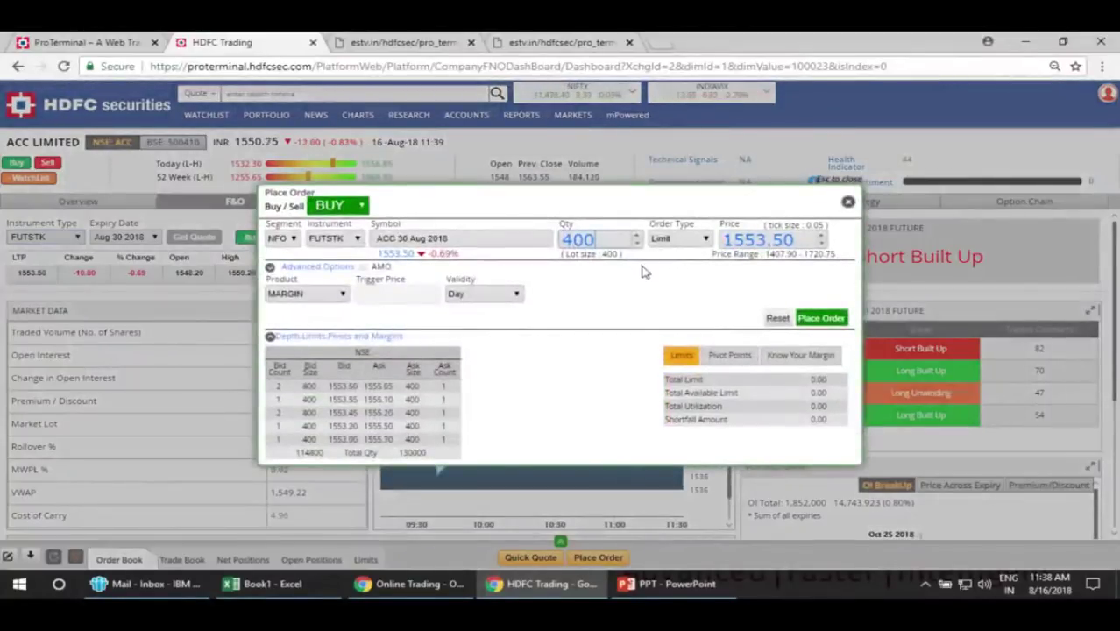
{"action": "left_click", "coordinate": [705, 241]}
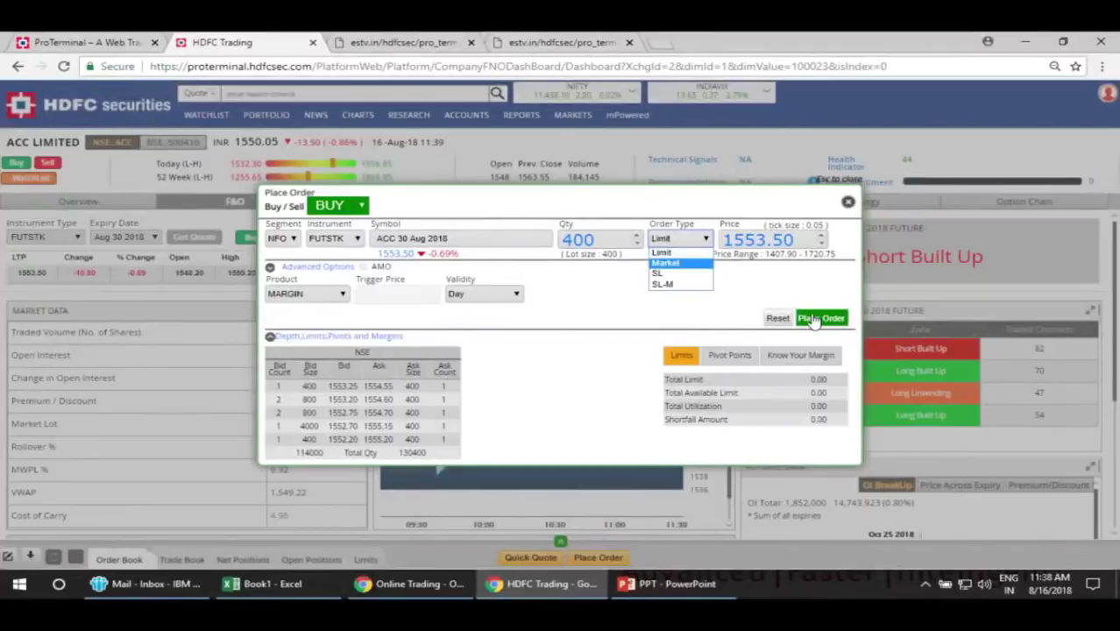
{"action": "left_click", "coordinate": [333, 298]}
{"action": "left_click", "coordinate": [334, 295]}
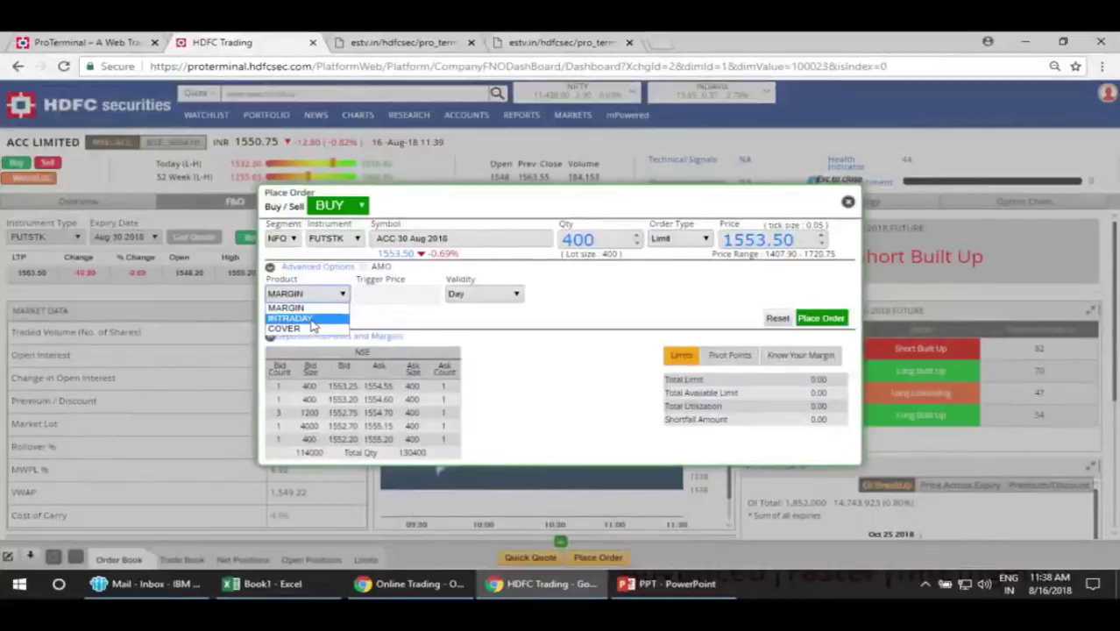
{"action": "left_click", "coordinate": [708, 294]}
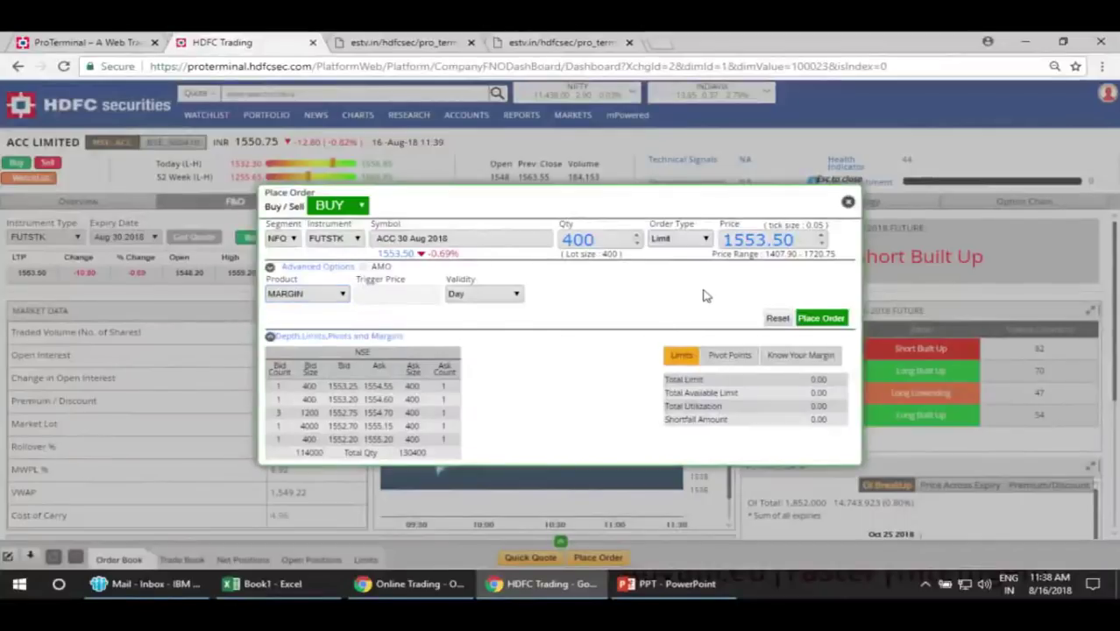
{"action": "left_click", "coordinate": [847, 201]}
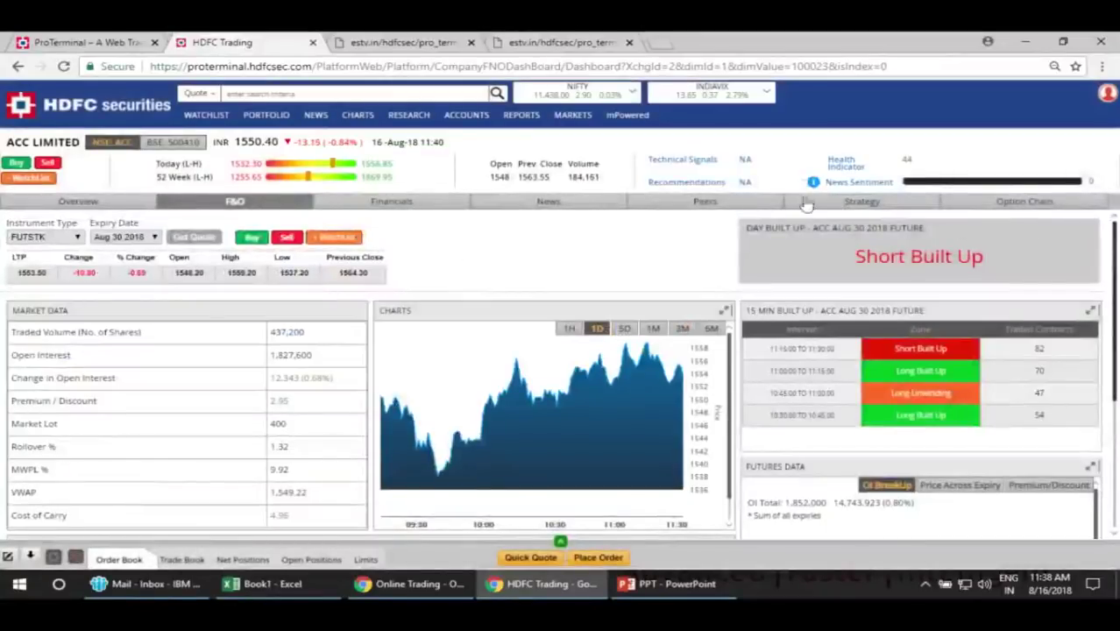